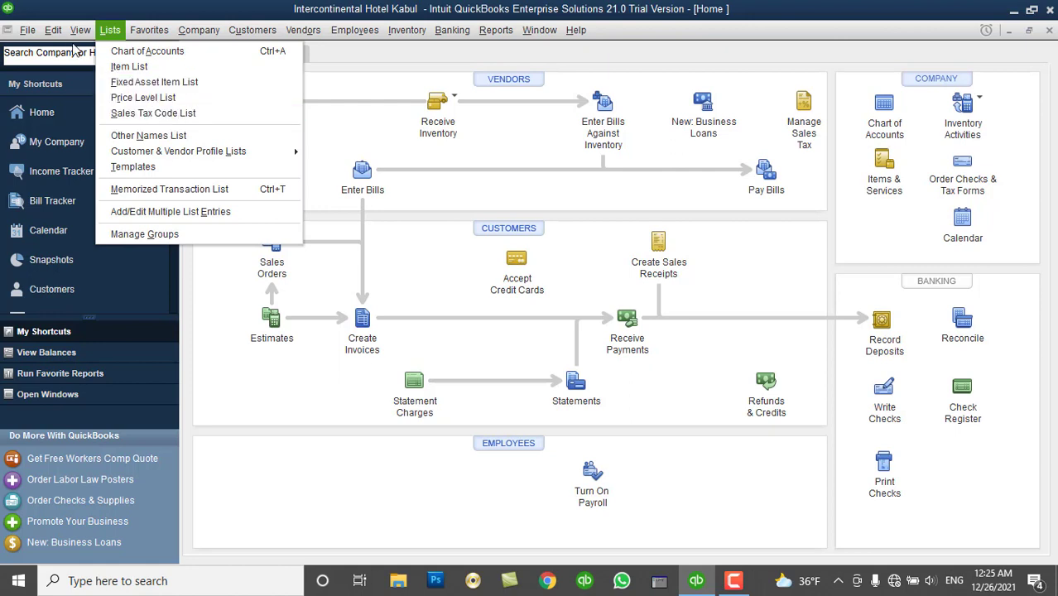
Turn on class tracking for transactions in the Accounting company preferences and save.
{"action": "mouse_move", "coordinate": [54, 31]}
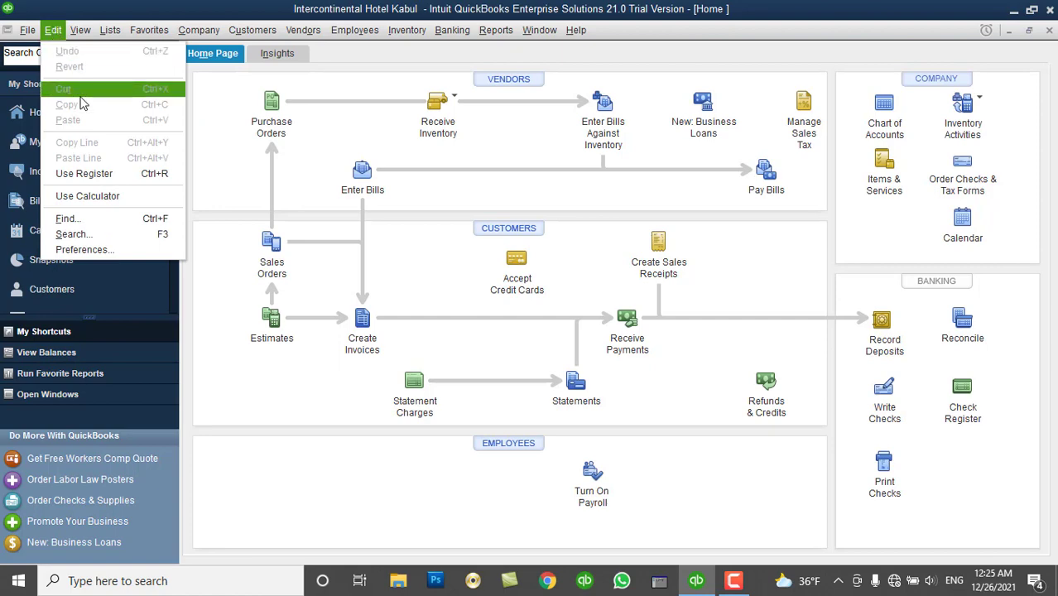
{"action": "left_click", "coordinate": [83, 250]}
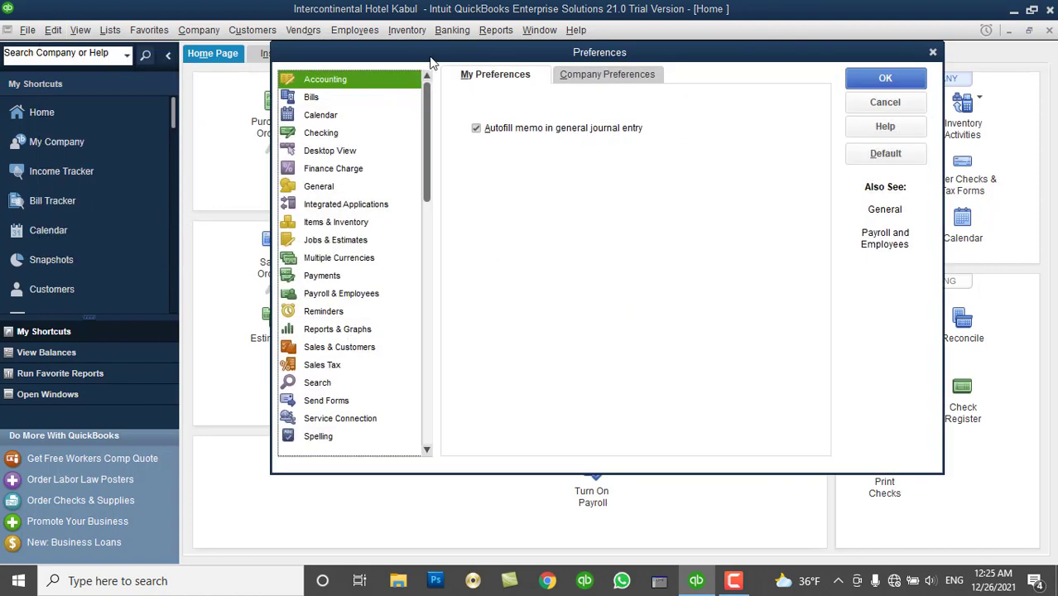
{"action": "left_click_drag", "start_coordinate": [430, 58], "coordinate": [392, 59]}
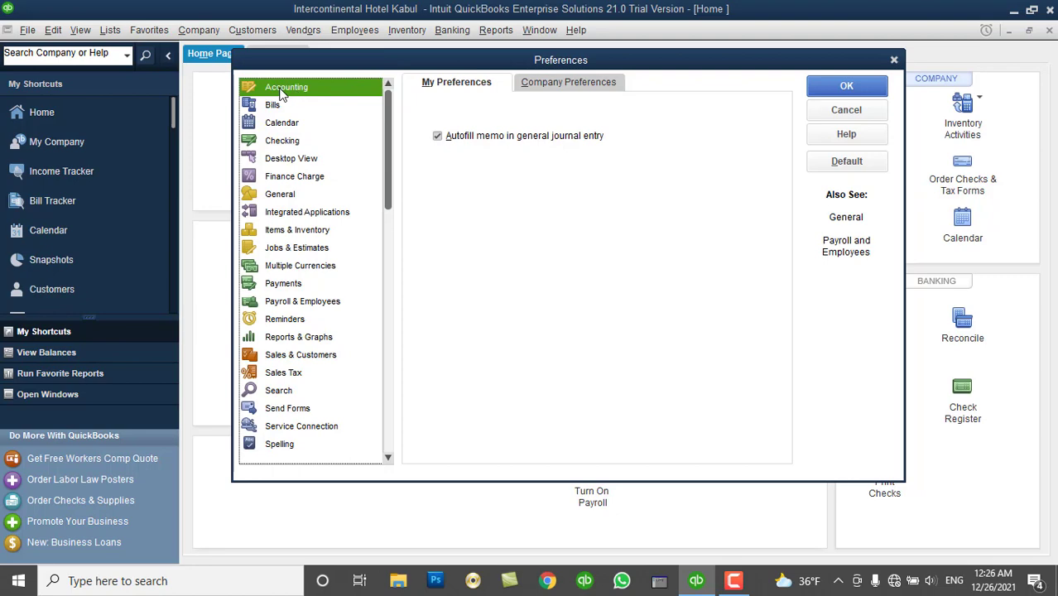
{"action": "left_click", "coordinate": [534, 86]}
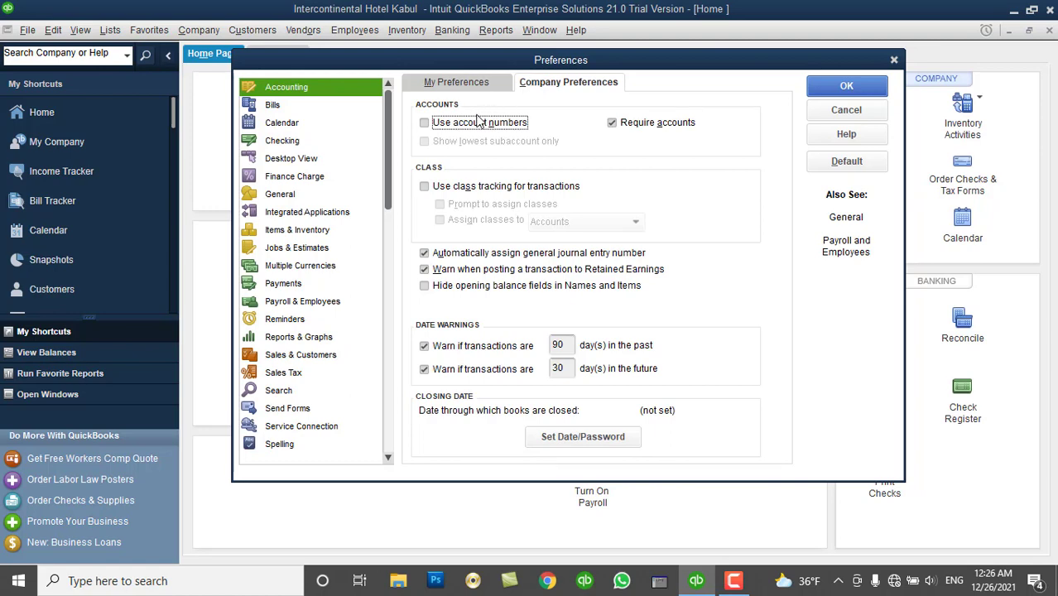
{"action": "left_click", "coordinate": [445, 189]}
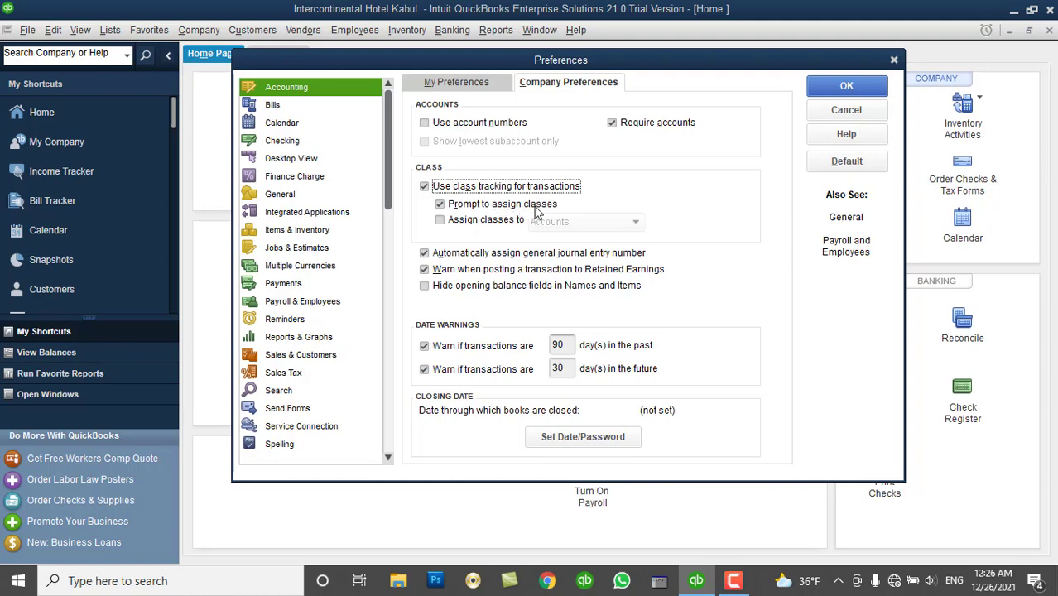
{"action": "left_click", "coordinate": [846, 87]}
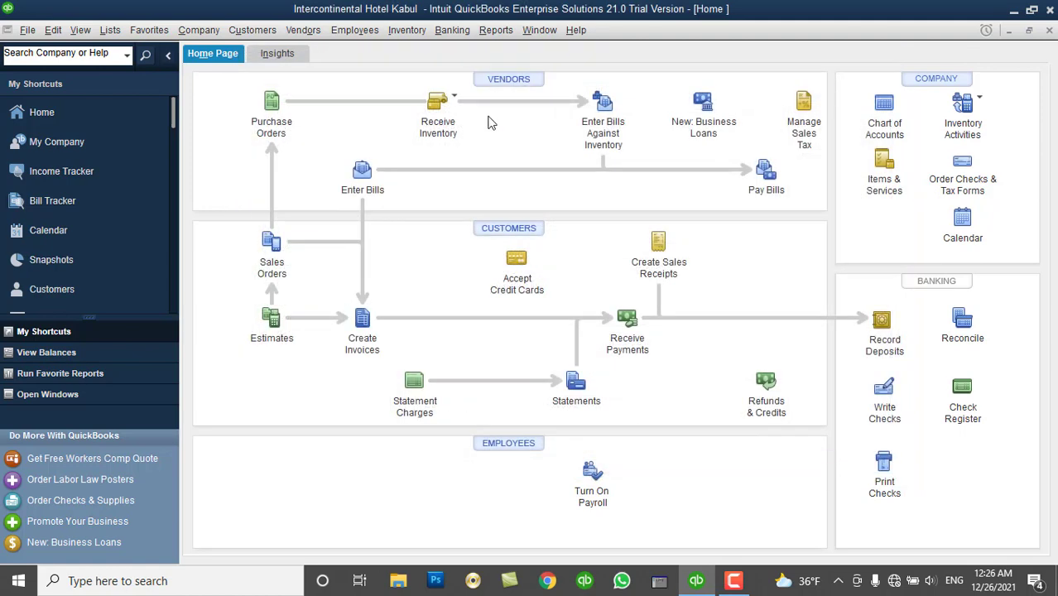
{"action": "left_click", "coordinate": [113, 31]}
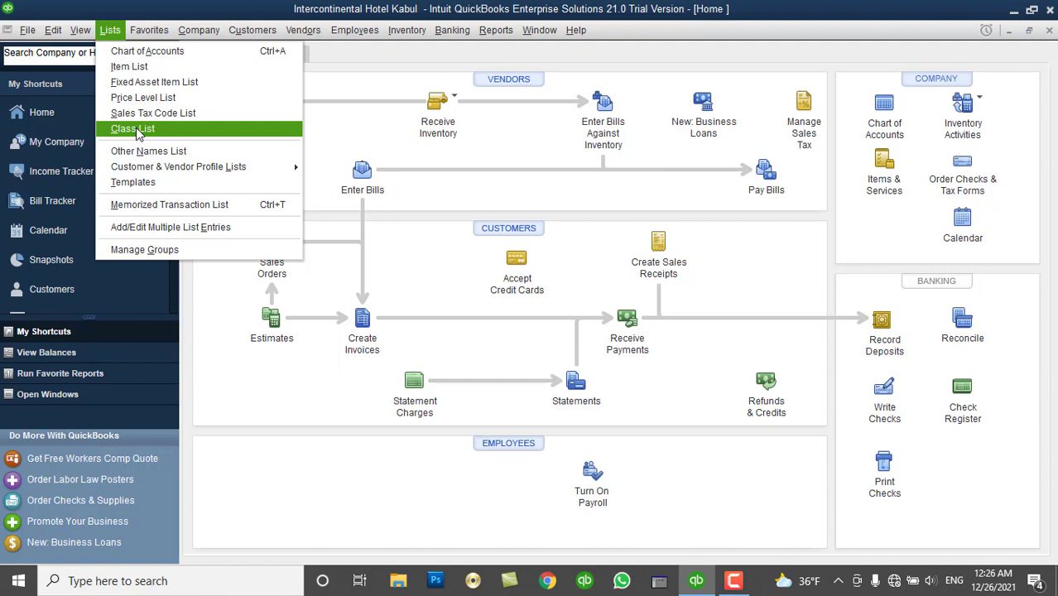
Reopen the Preferences window from the Edit menu.
{"action": "mouse_move", "coordinate": [54, 36]}
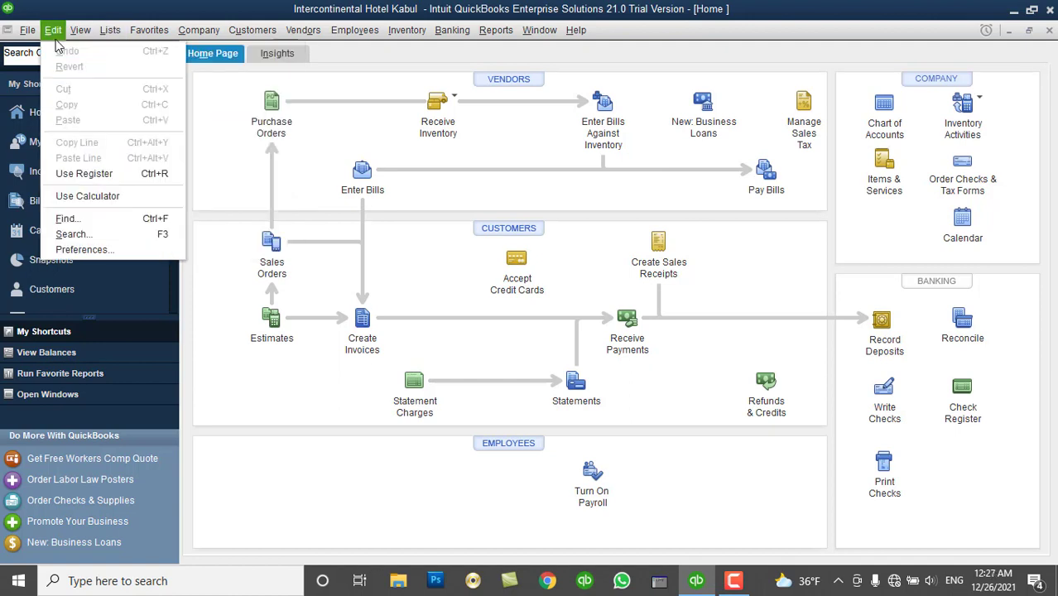
{"action": "left_click", "coordinate": [96, 250]}
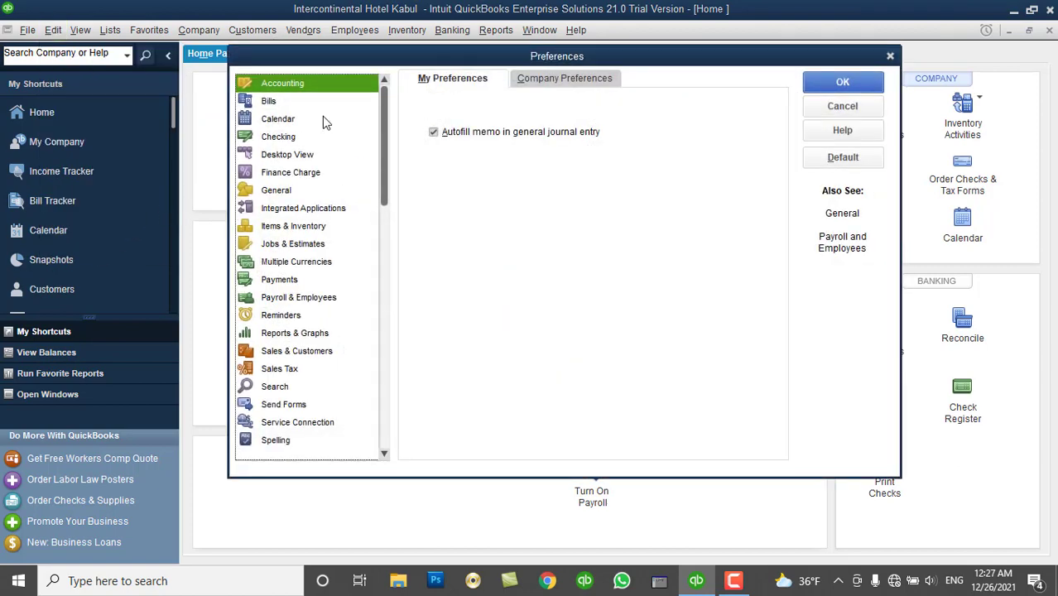
Check Multiple Inventory Sites in the Items & Inventory Advanced Inventory Settings.
{"action": "left_click", "coordinate": [297, 228]}
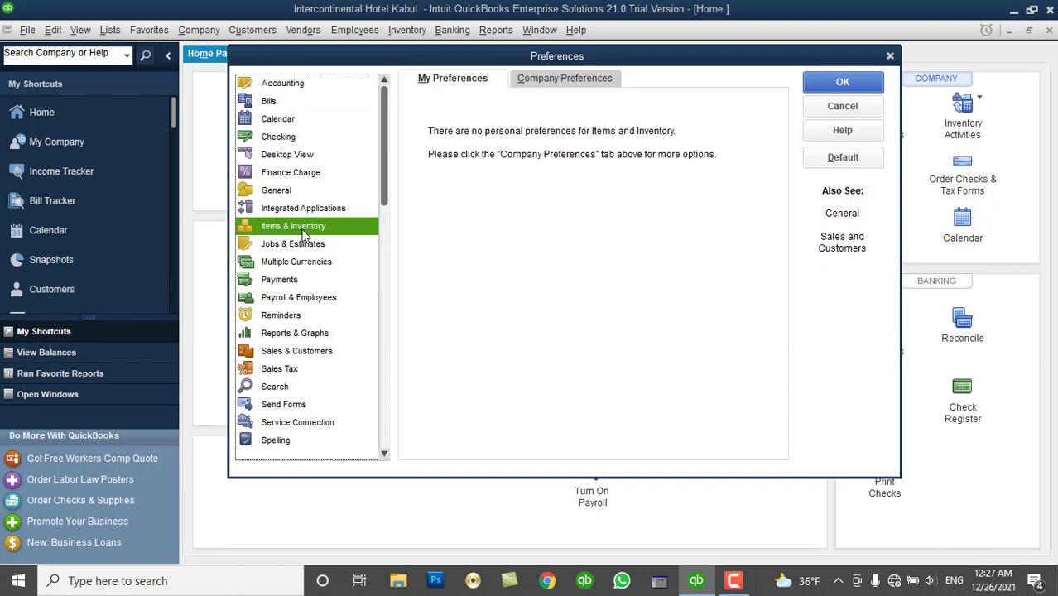
{"action": "left_click", "coordinate": [566, 81]}
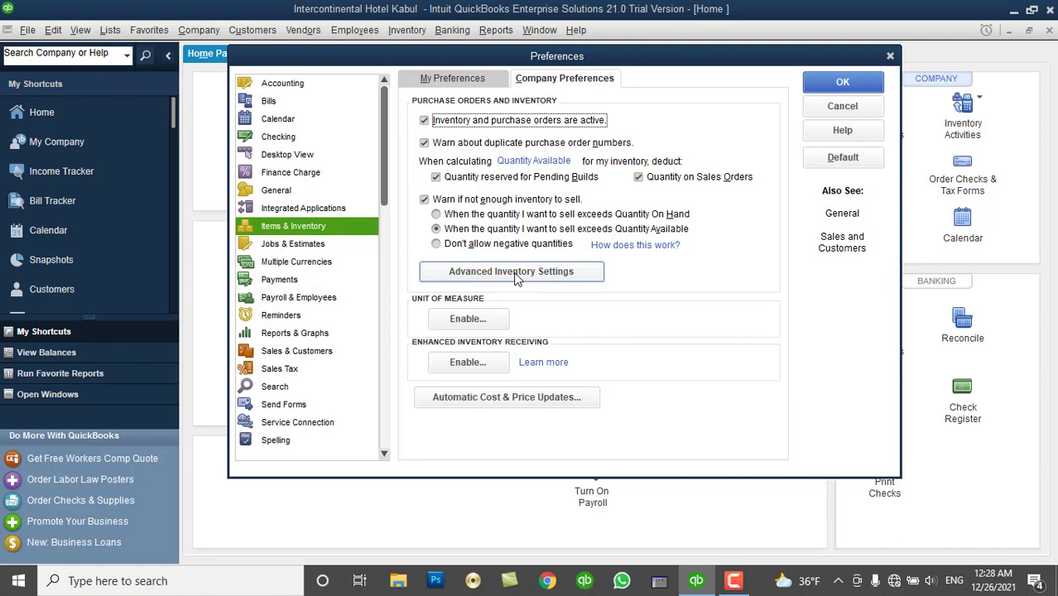
{"action": "left_click", "coordinate": [515, 277]}
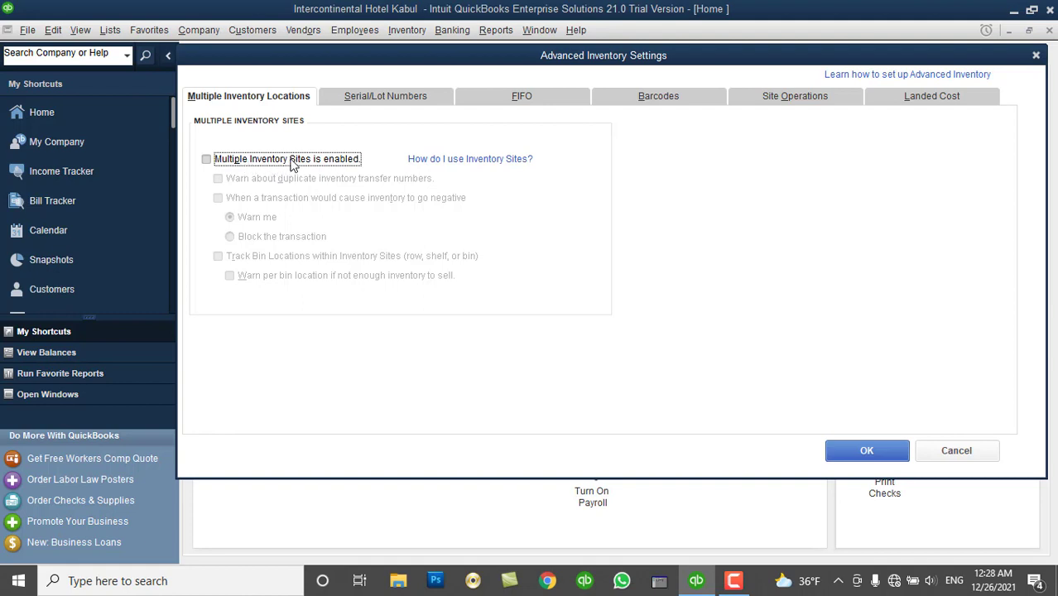
{"action": "left_click", "coordinate": [292, 164]}
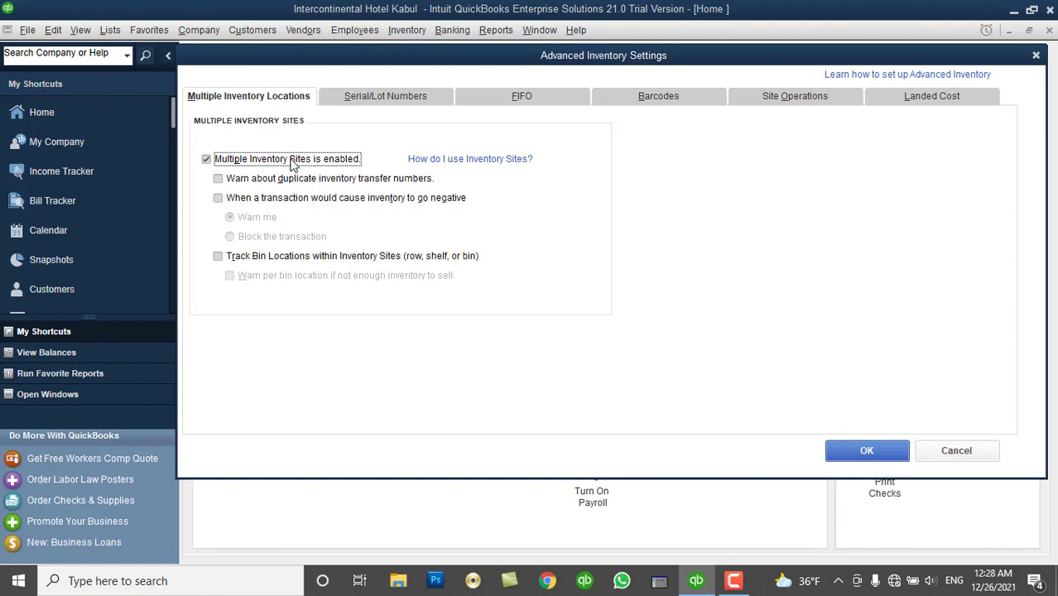
Confirm the inventory settings, accept closing all windows, and return to a maximized Home page.
{"action": "left_click", "coordinate": [848, 450]}
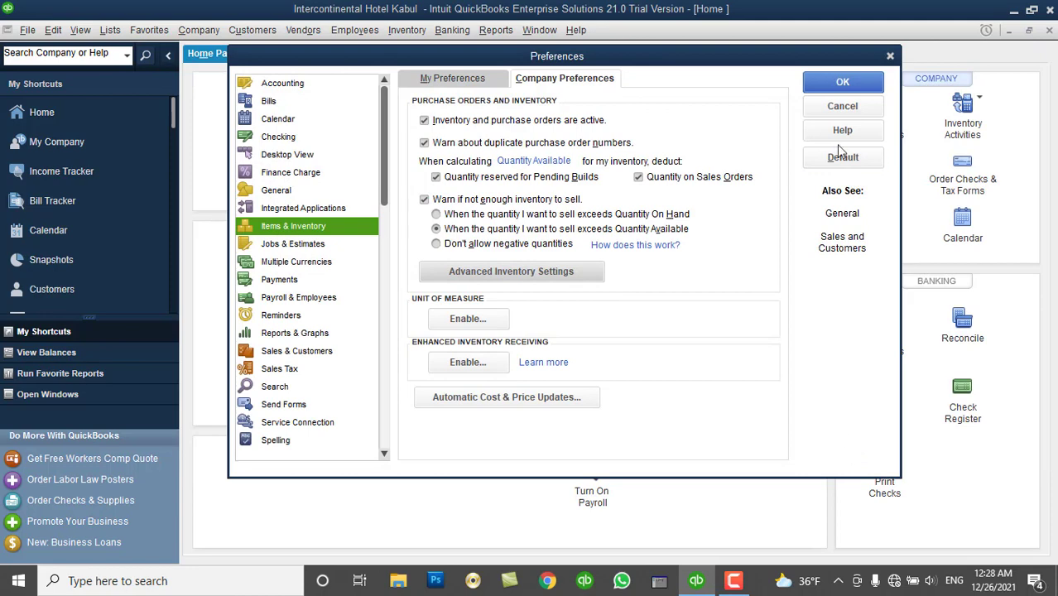
{"action": "left_click", "coordinate": [838, 82]}
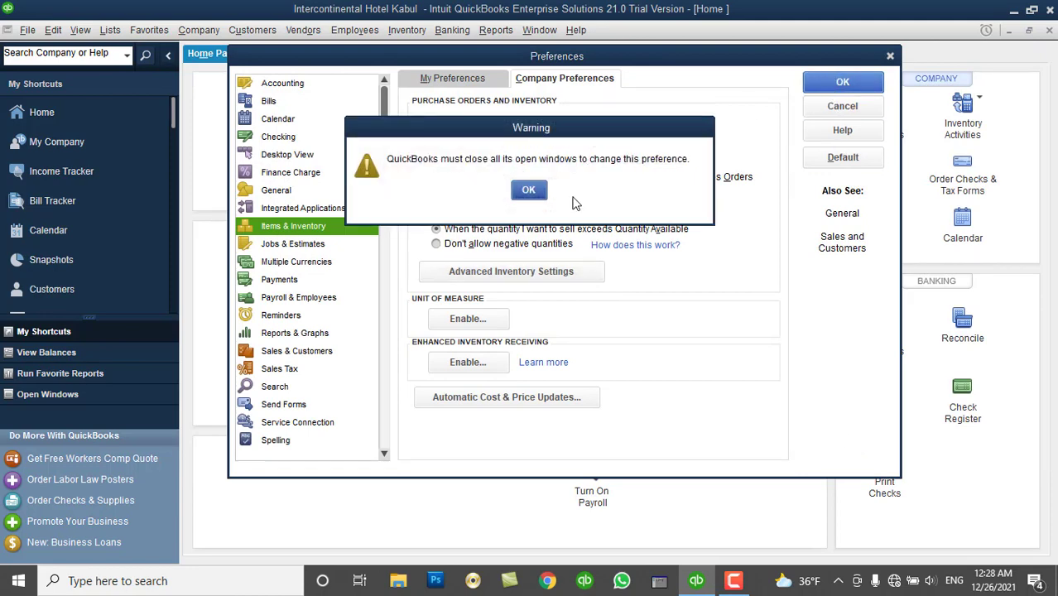
{"action": "left_click", "coordinate": [528, 192]}
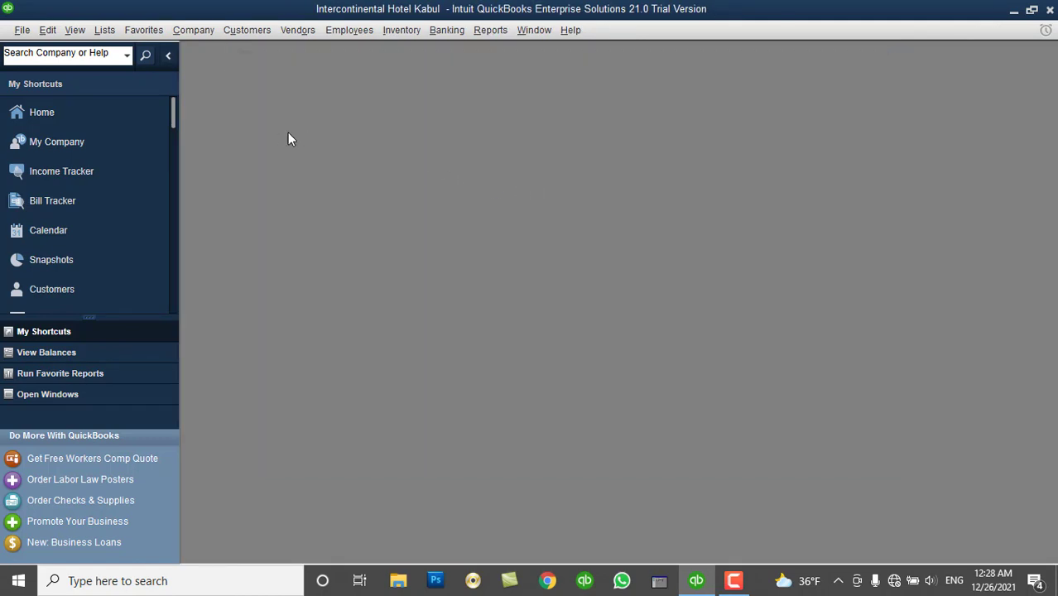
{"action": "left_click", "coordinate": [102, 115]}
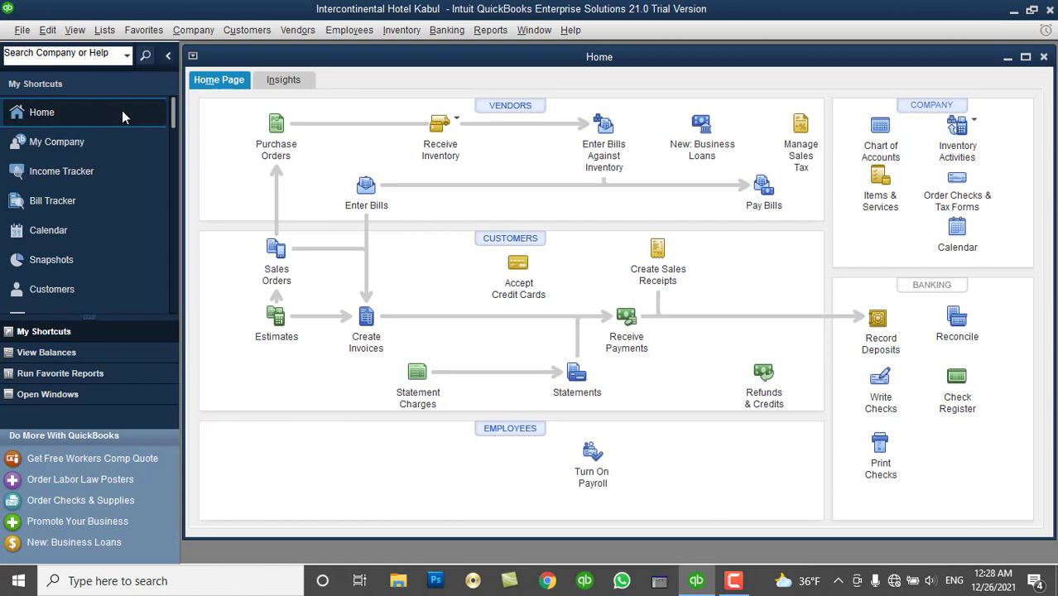
{"action": "double_click", "coordinate": [283, 63]}
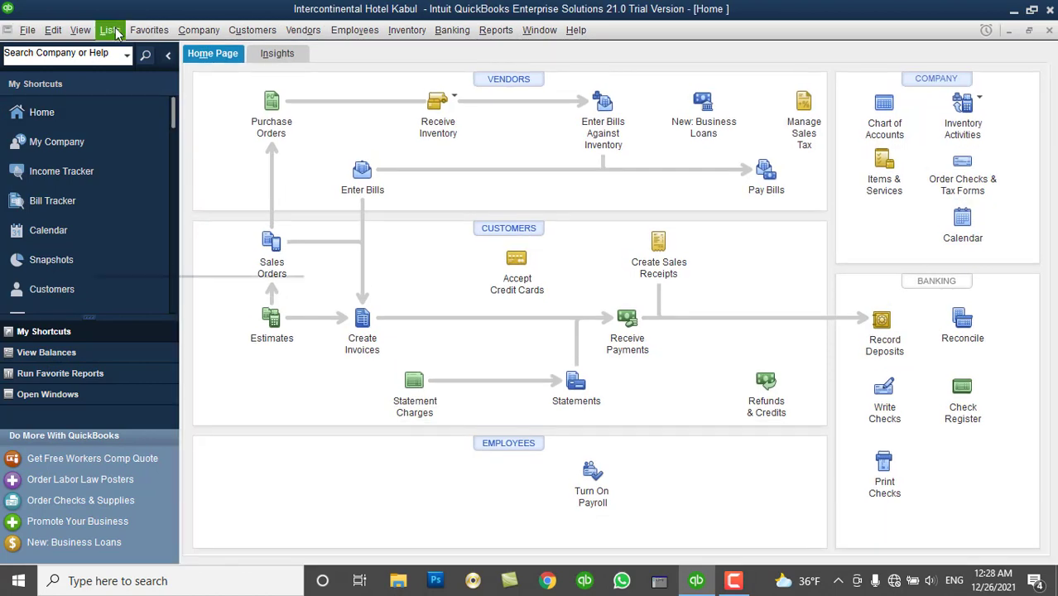
Permanently suppress the journal-entry numbering notice, then close the General Journal Entries window.
{"action": "left_click", "coordinate": [116, 33]}
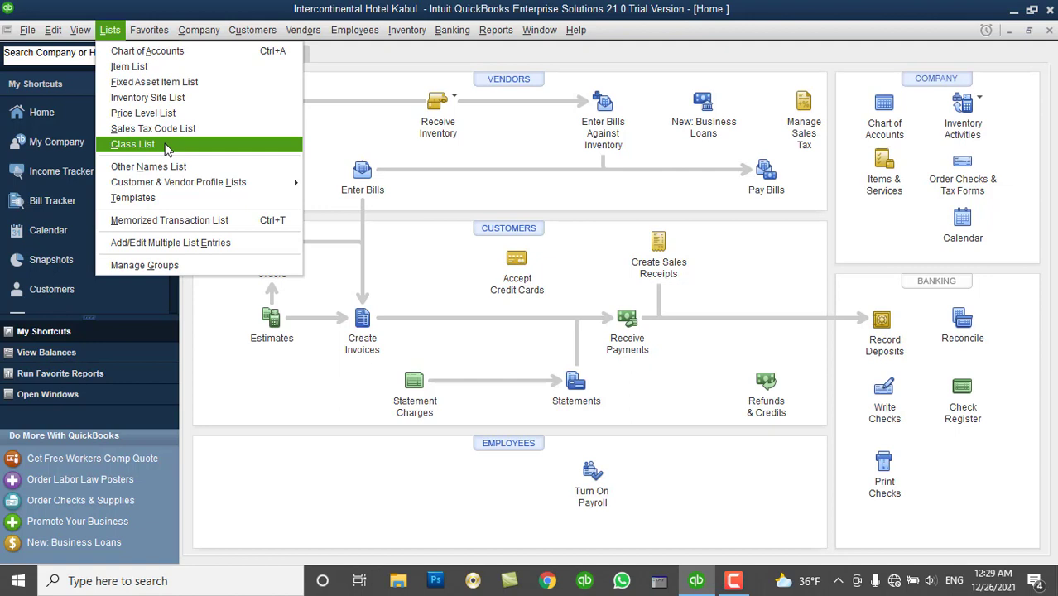
{"action": "left_click", "coordinate": [340, 76]}
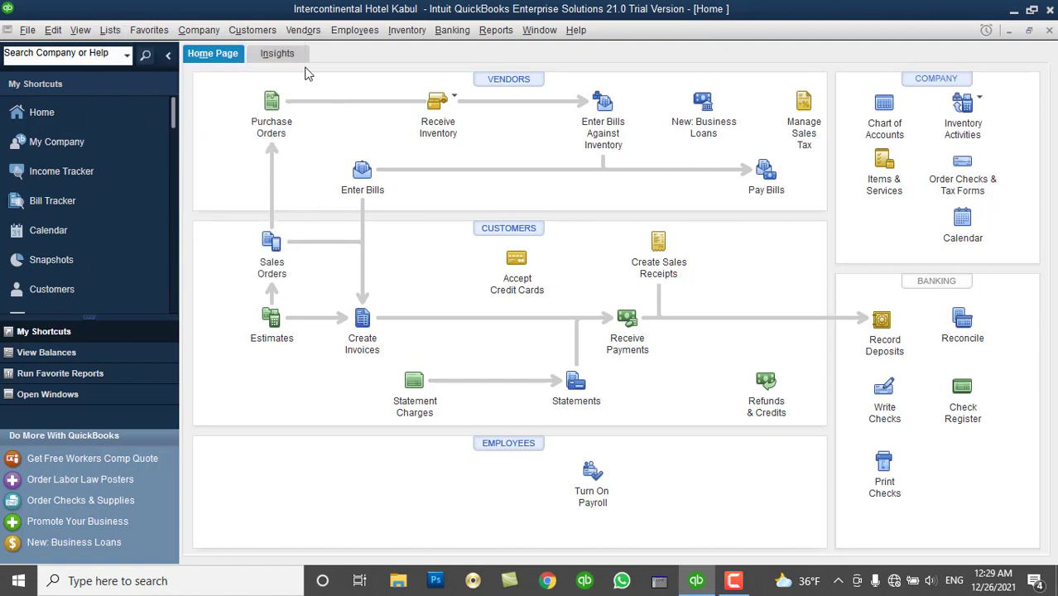
{"action": "left_click", "coordinate": [208, 31]}
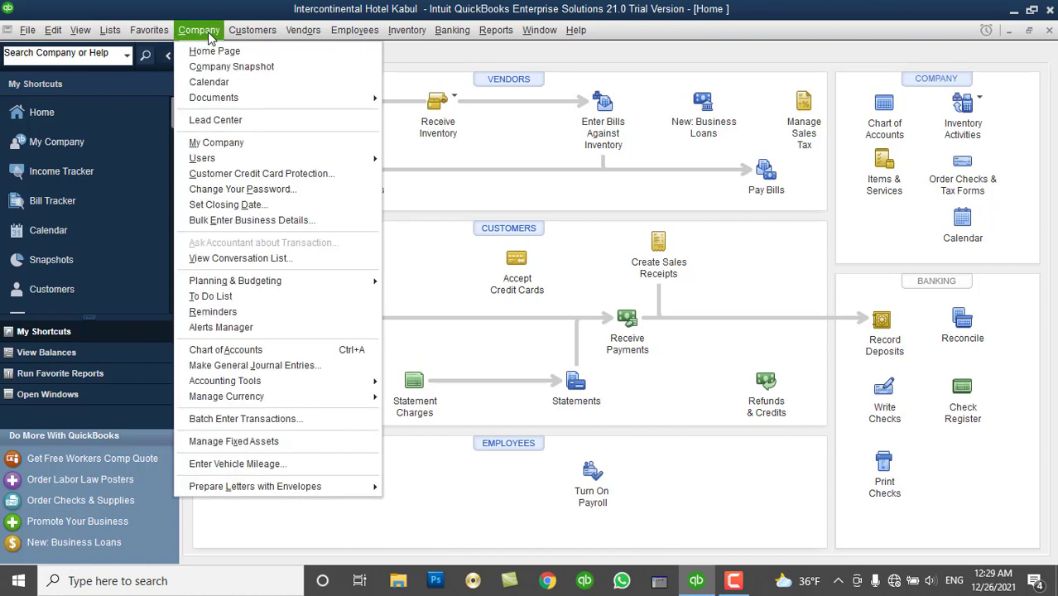
{"action": "left_click", "coordinate": [270, 367]}
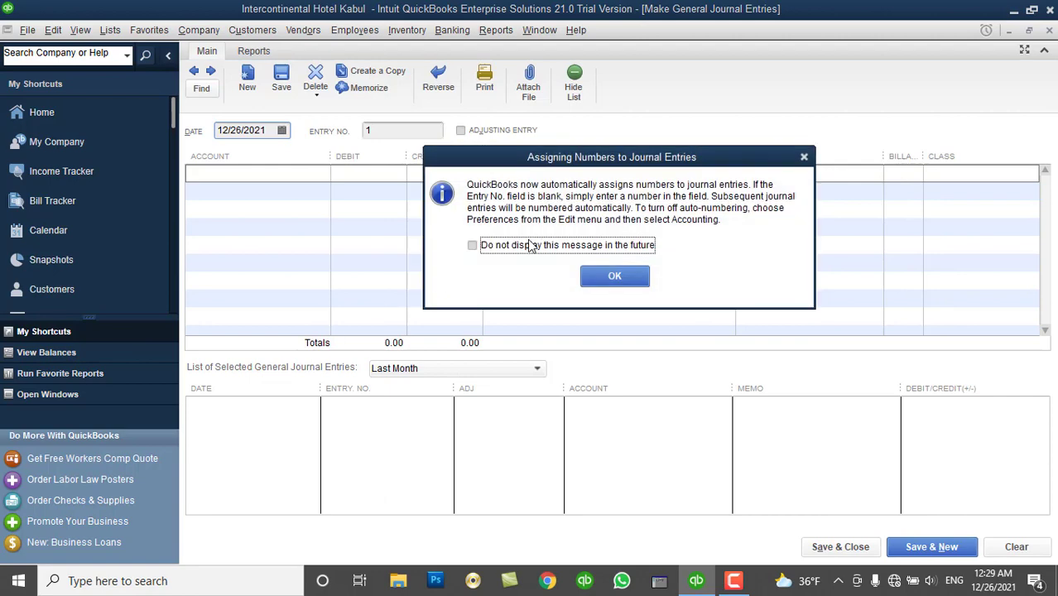
{"action": "left_click", "coordinate": [532, 245]}
{"action": "left_click", "coordinate": [615, 276]}
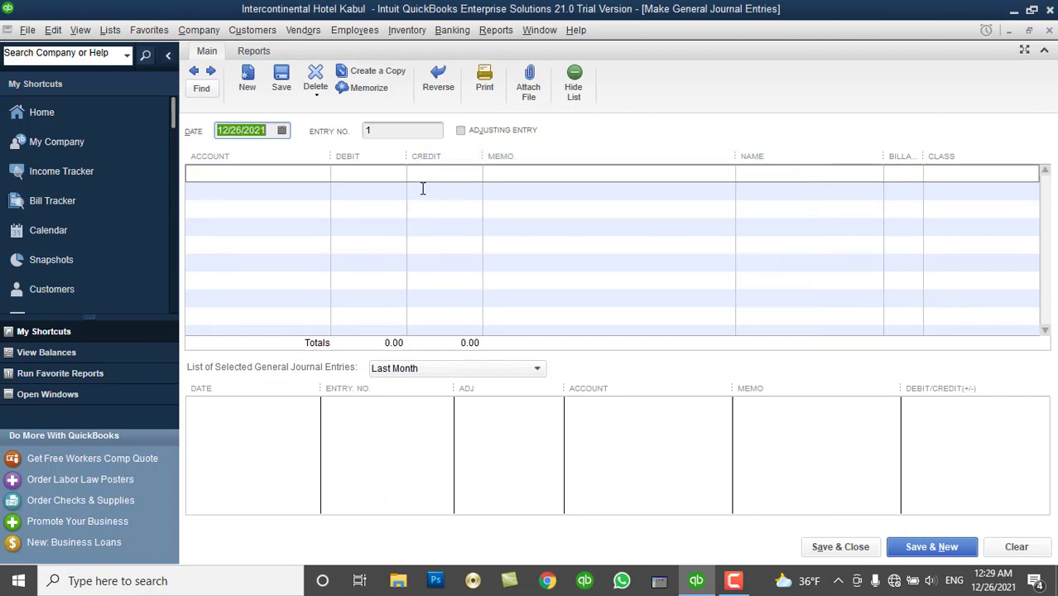
{"action": "left_click", "coordinate": [1049, 31]}
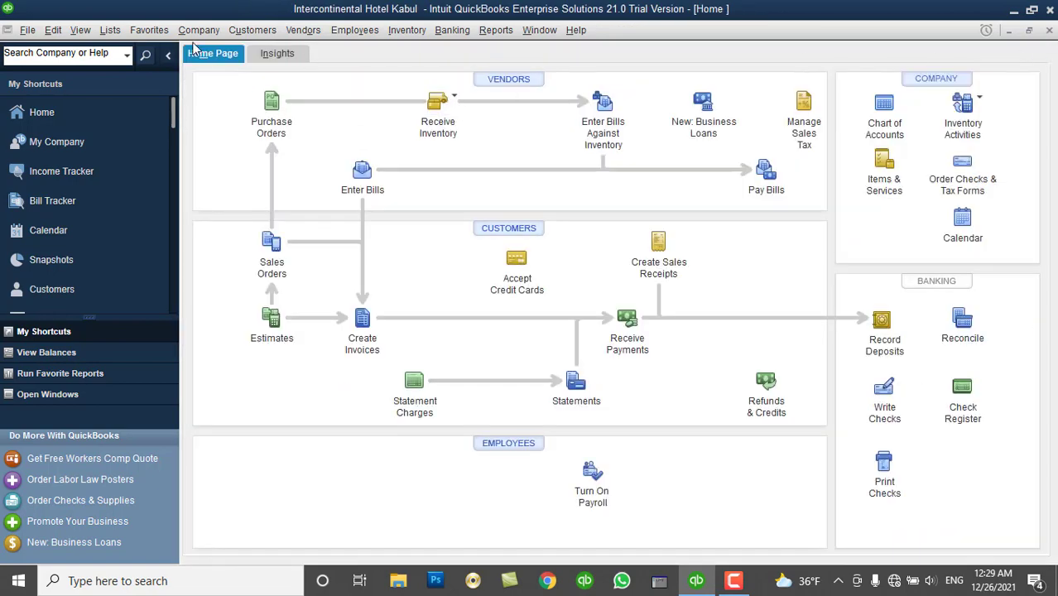
Open the Class List and start a new class.
{"action": "left_click", "coordinate": [116, 38]}
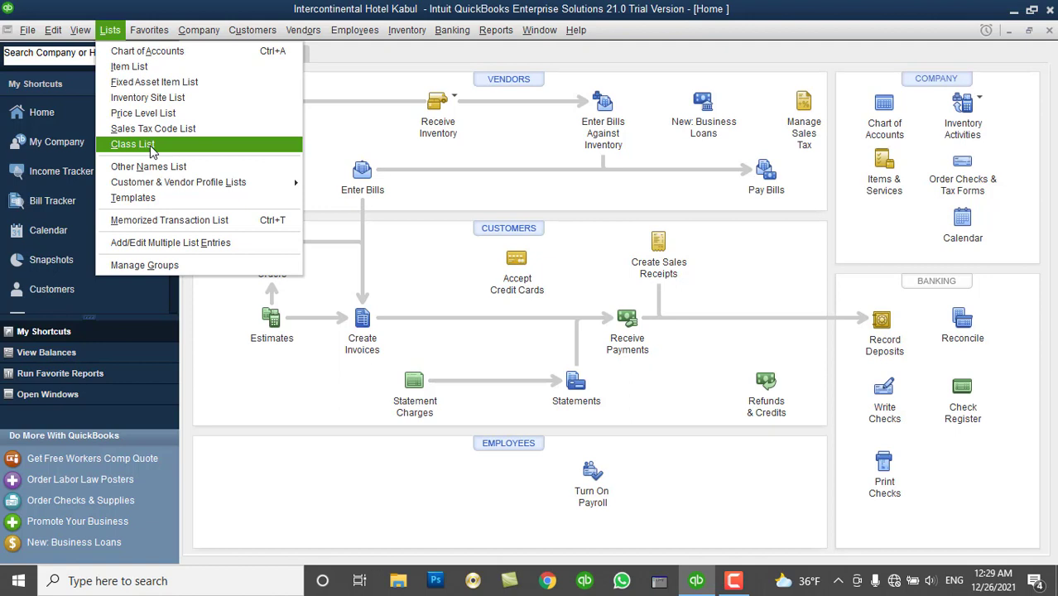
{"action": "left_click", "coordinate": [133, 144]}
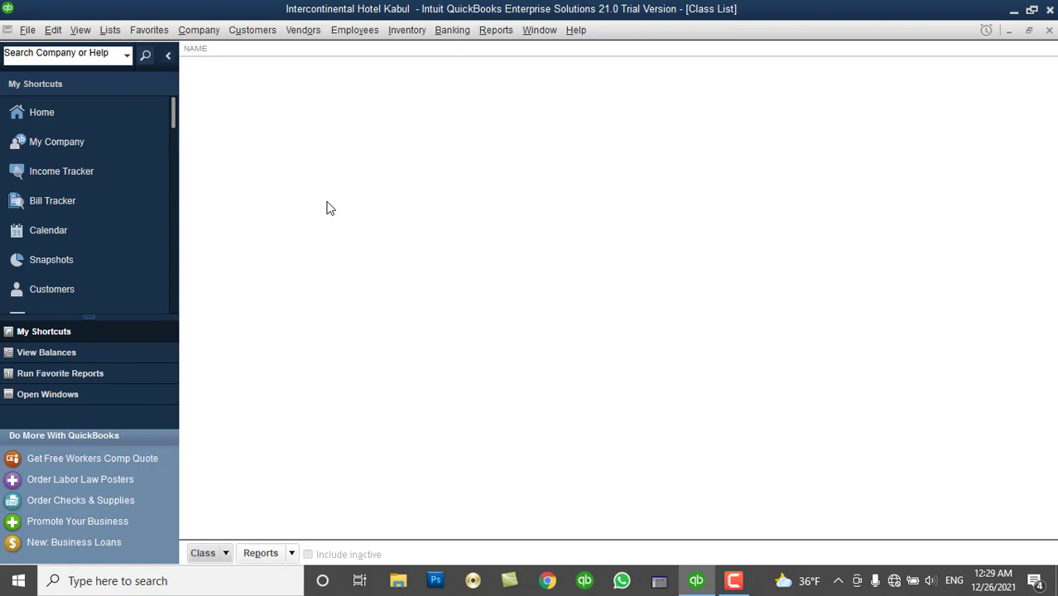
{"action": "left_click", "coordinate": [223, 555]}
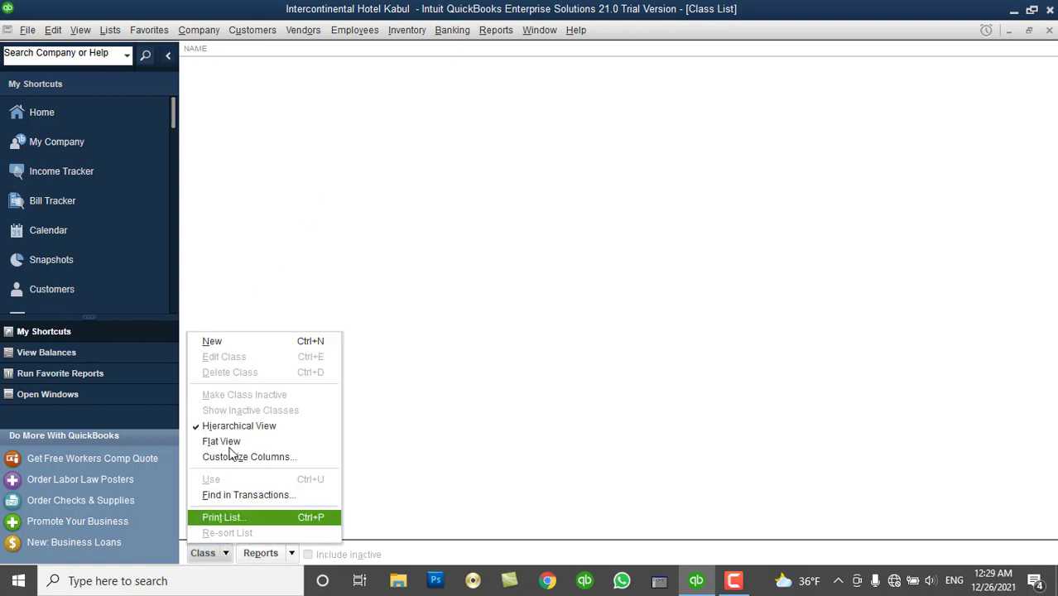
{"action": "left_click", "coordinate": [226, 341]}
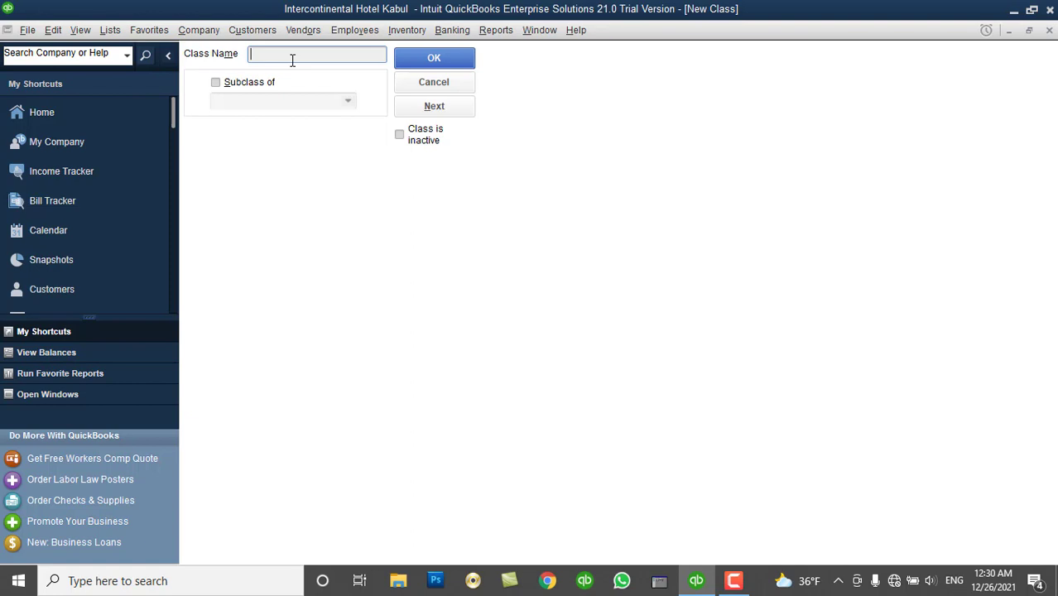
Create classes IT Dept, Sales & Marketing Dept and Finance Dept, then close the Class List.
{"action": "type", "text": "IT DE"}
{"action": "key", "text": "BackSpace"}
{"action": "type", "text": "ept"}
{"action": "left_click", "coordinate": [418, 107]}
{"action": "type", "text": "Sales & Marketing D"}
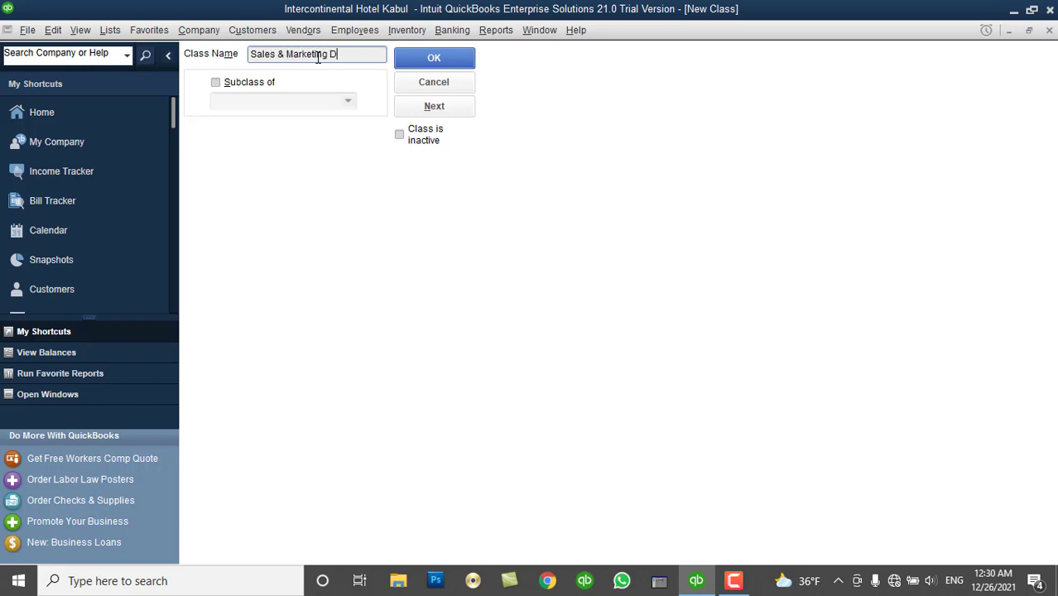
{"action": "type", "text": "ept"}
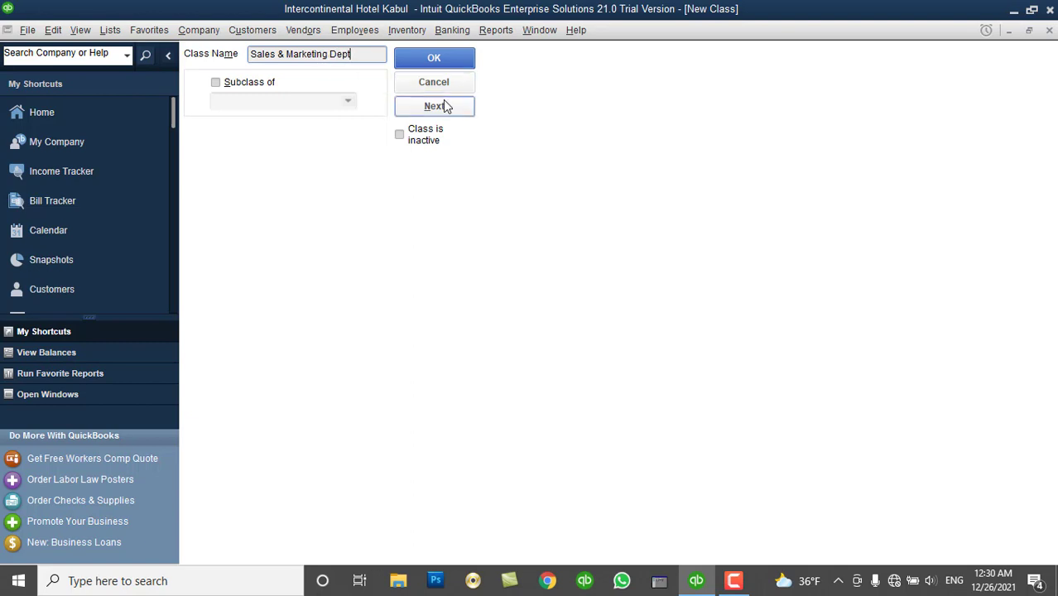
{"action": "left_click", "coordinate": [446, 109]}
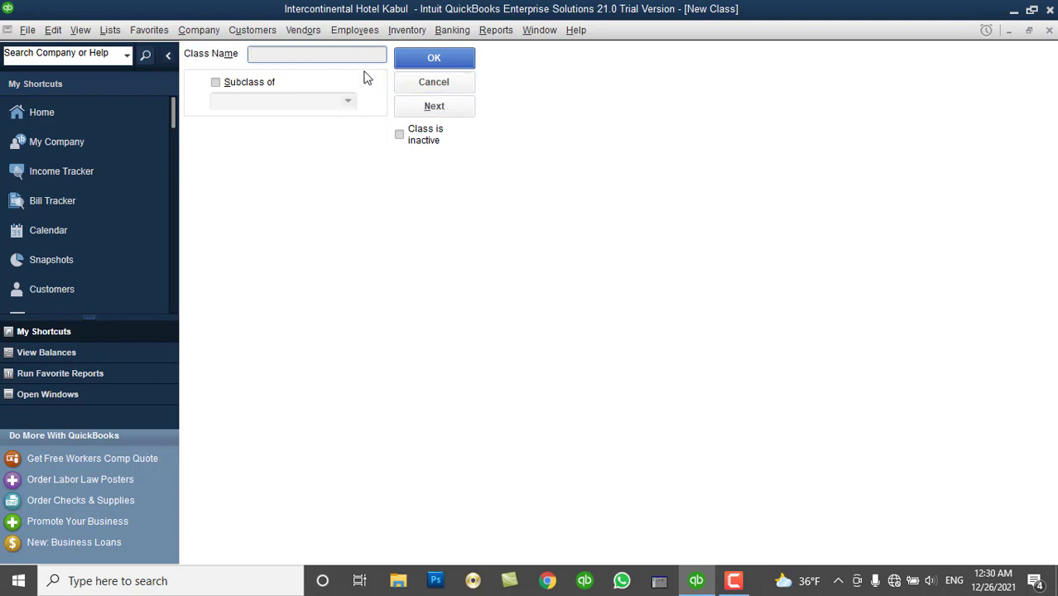
{"action": "type", "text": "Finance Dept"}
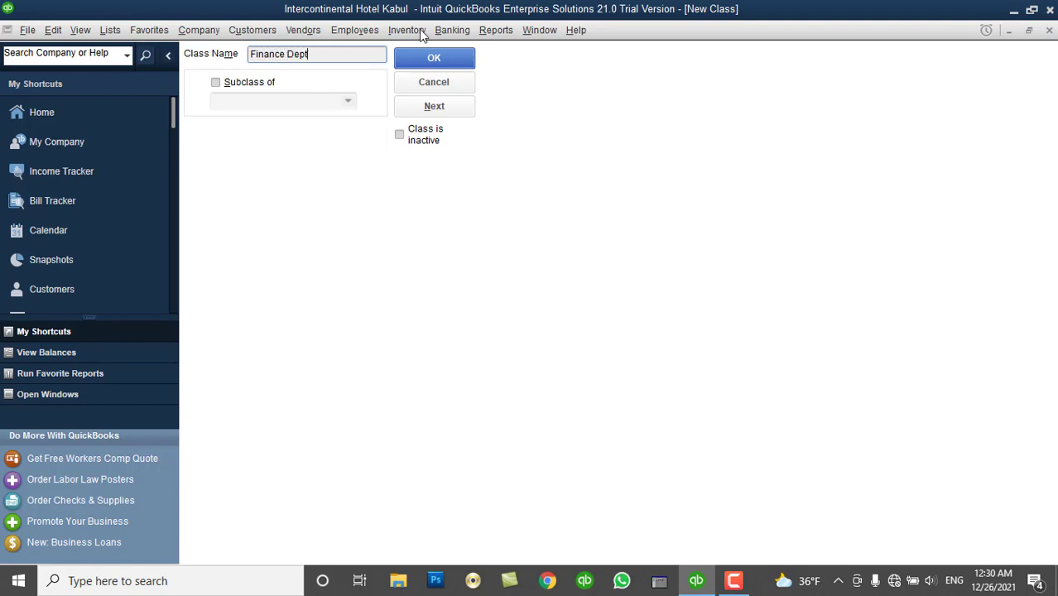
{"action": "left_click", "coordinate": [439, 57]}
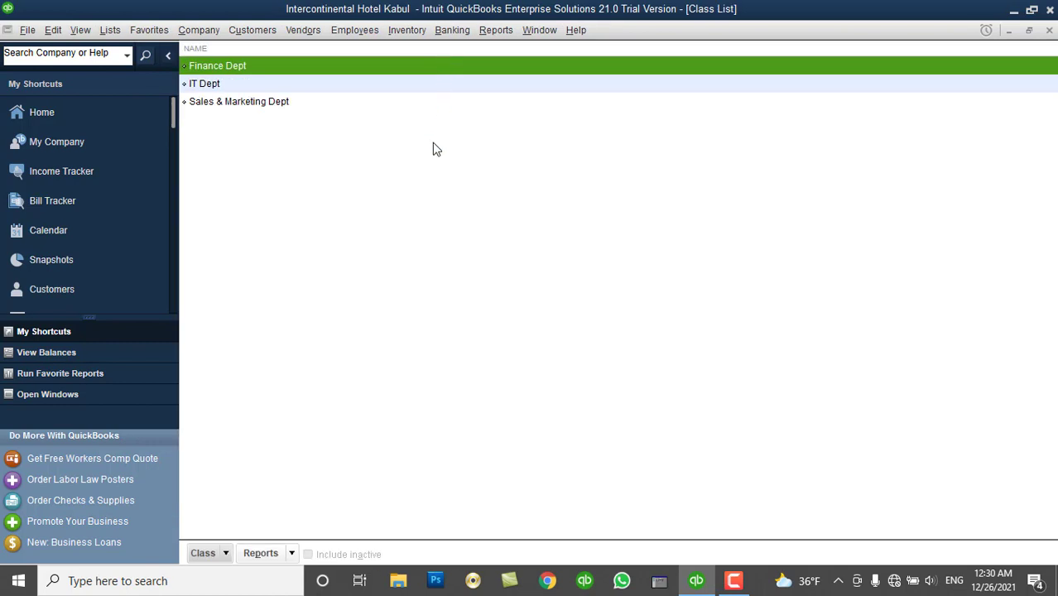
{"action": "left_click", "coordinate": [1050, 32]}
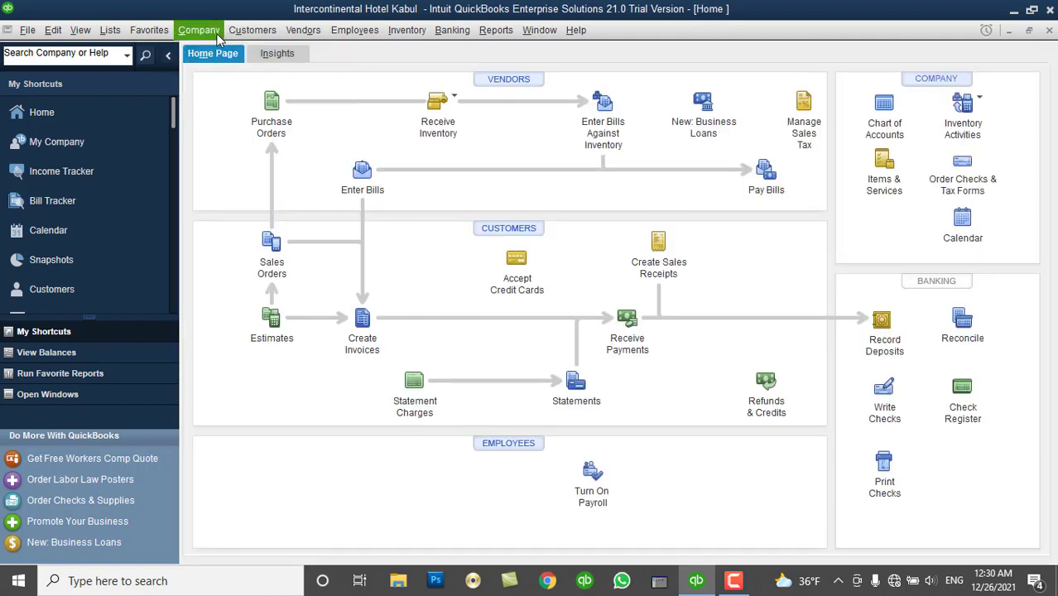
Start general journal entry 1 dated 12/15/2021.
{"action": "left_click", "coordinate": [216, 33]}
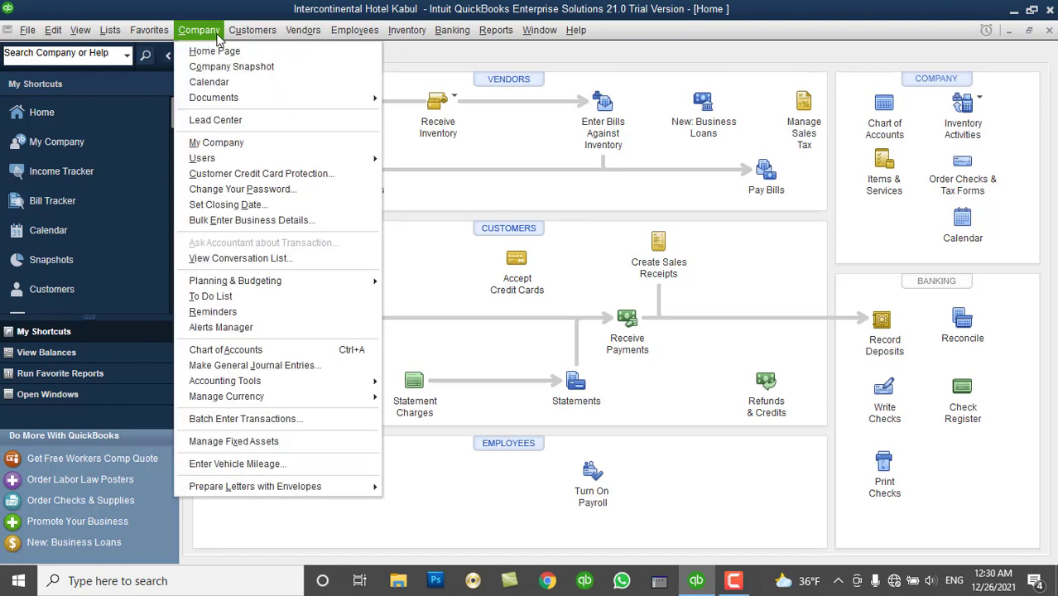
{"action": "left_click", "coordinate": [244, 368]}
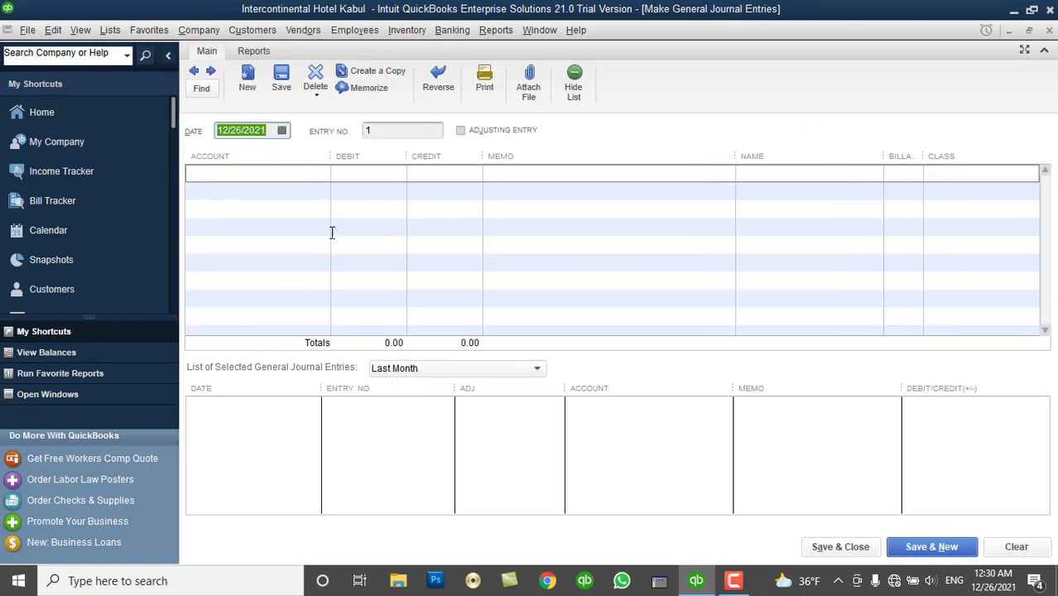
{"action": "left_click", "coordinate": [383, 129]}
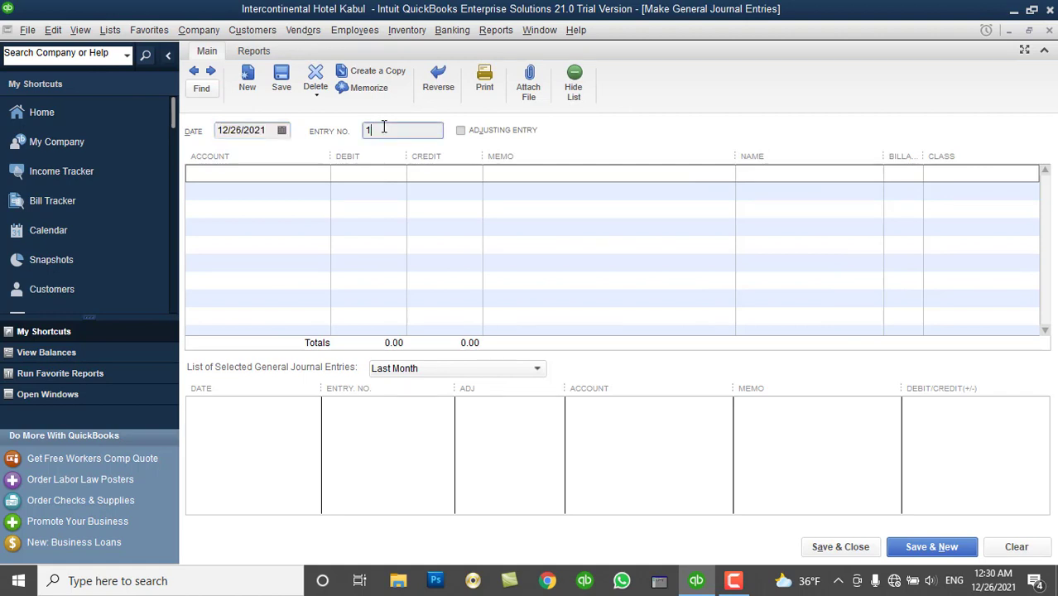
{"action": "left_click", "coordinate": [281, 130]}
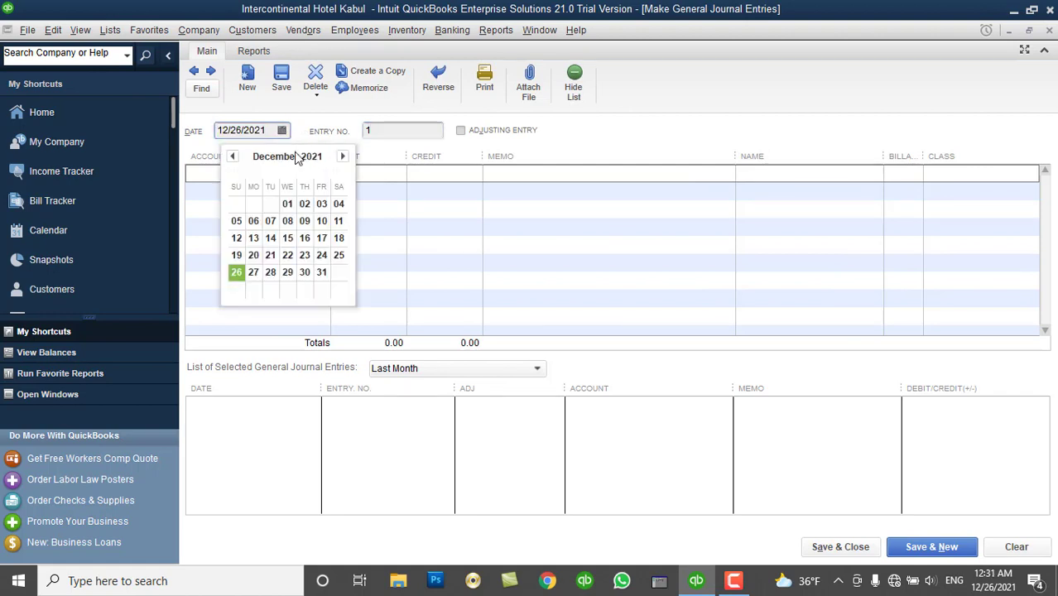
{"action": "left_click", "coordinate": [287, 240]}
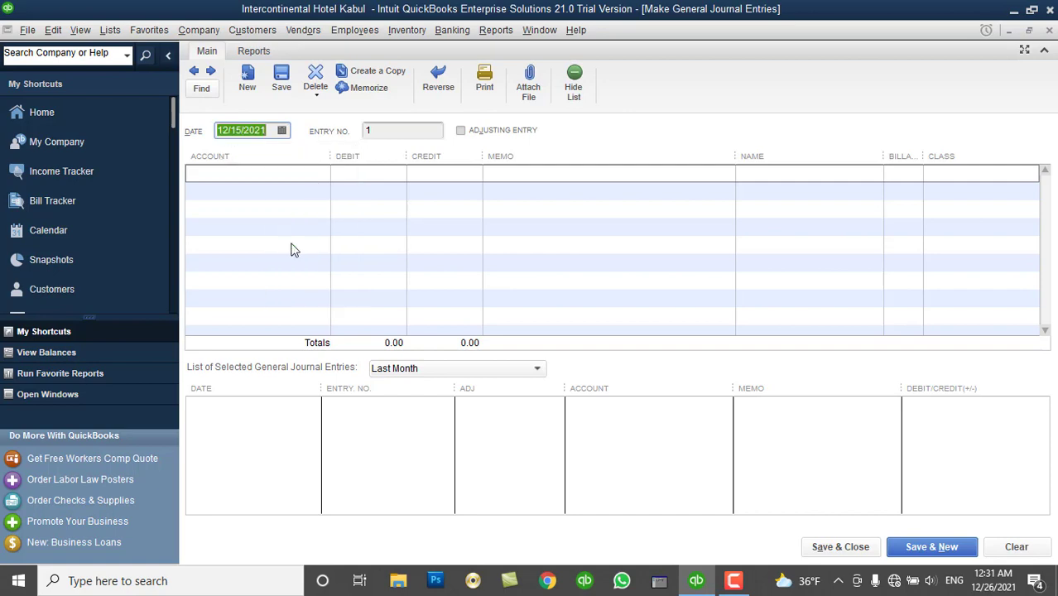
{"action": "left_click", "coordinate": [300, 174]}
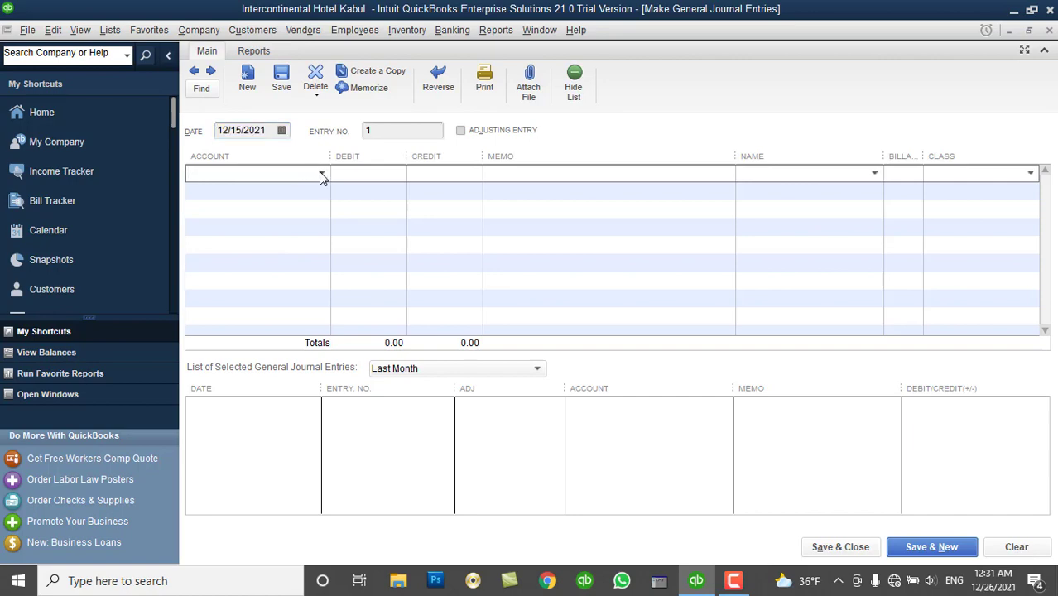
Create a new Bank account named AIB Bank from the first line's account list.
{"action": "left_click", "coordinate": [321, 175]}
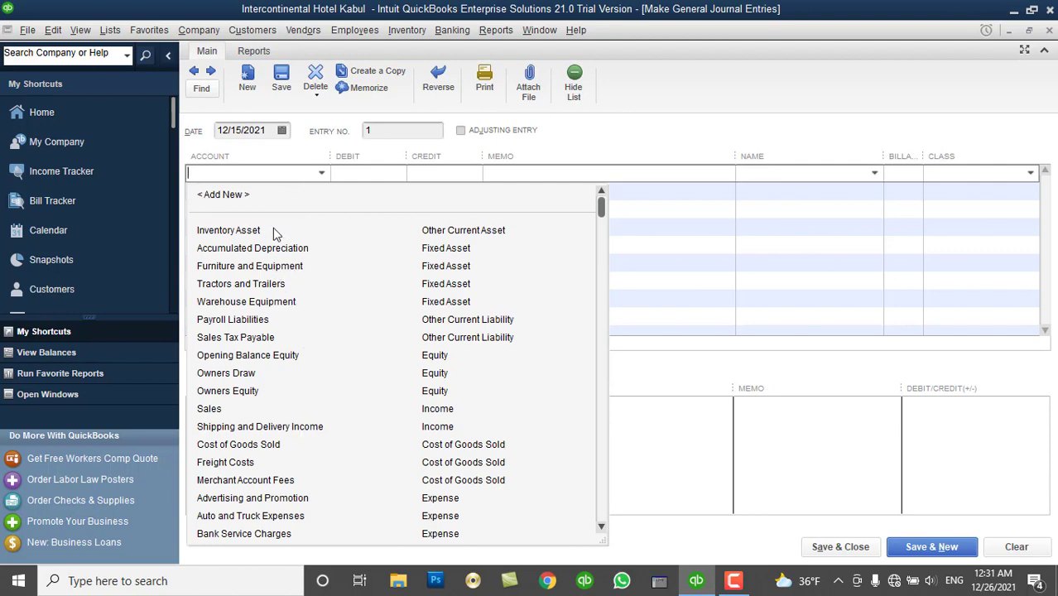
{"action": "left_click", "coordinate": [236, 197]}
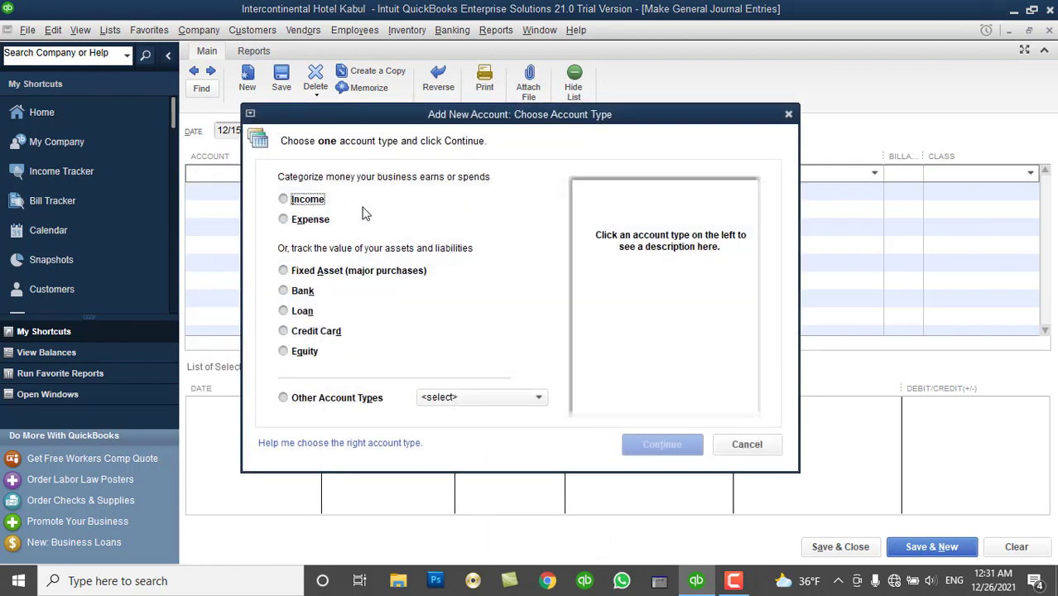
{"action": "left_click", "coordinate": [302, 293]}
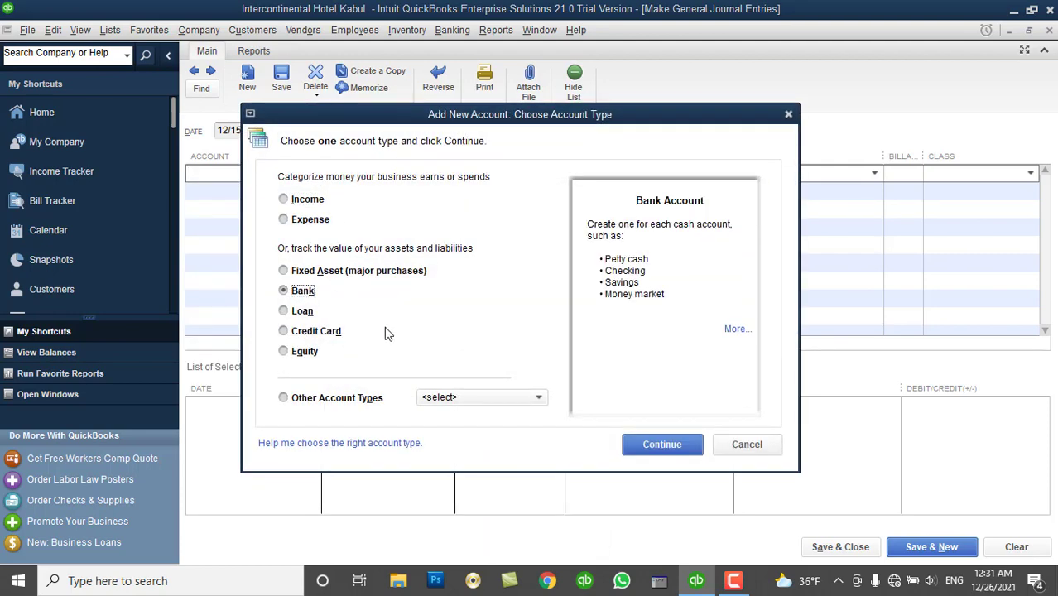
{"action": "left_click", "coordinate": [650, 455]}
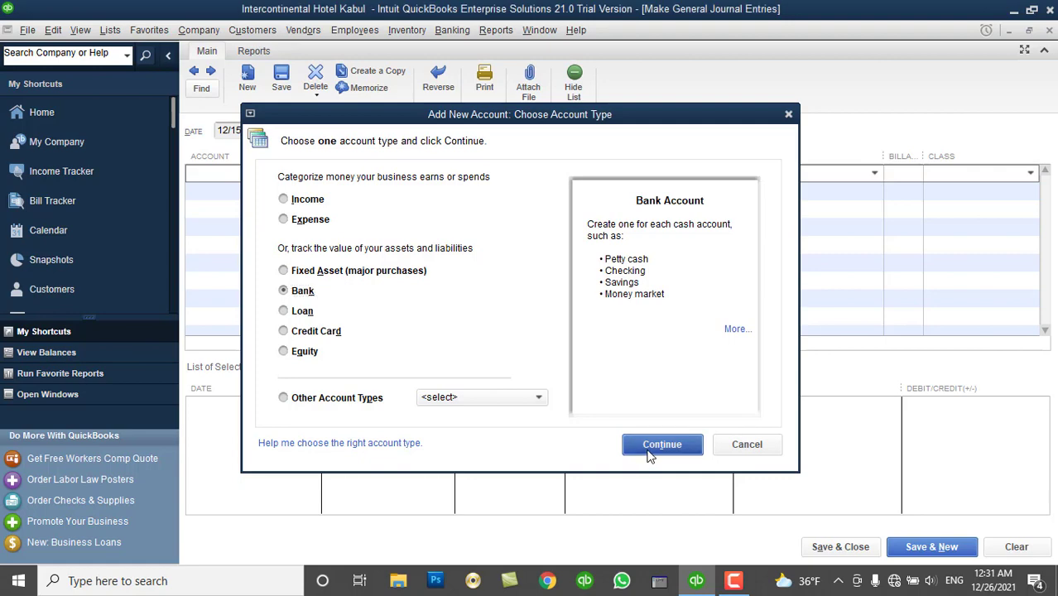
{"action": "type", "text": "AI"}
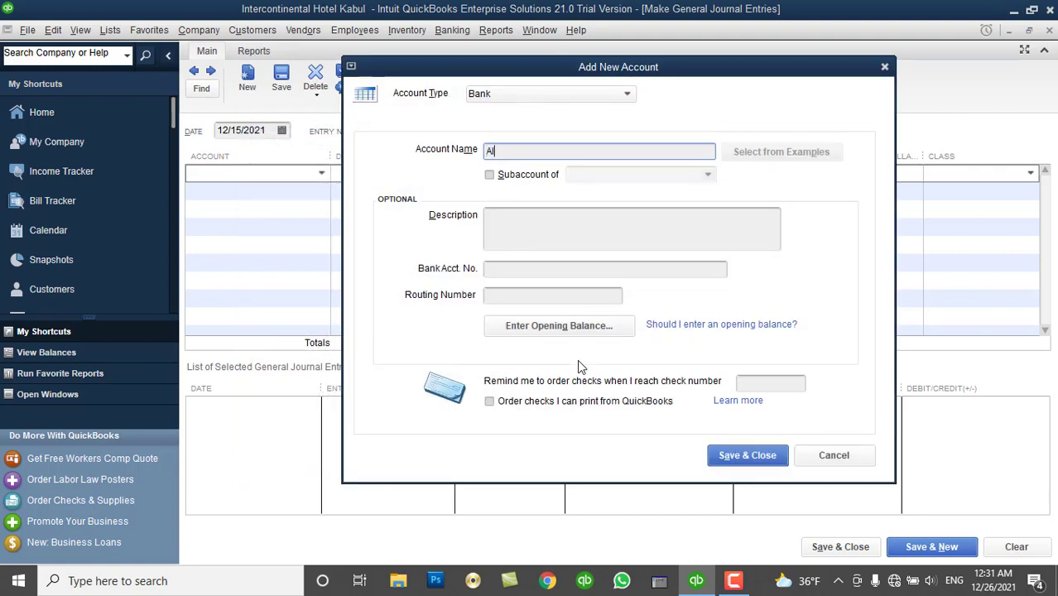
{"action": "type", "text": "B Bank"}
Give AIB Bank a 20,000.00 opening balance as of 12/01/2021 and save it.
{"action": "left_click", "coordinate": [595, 330]}
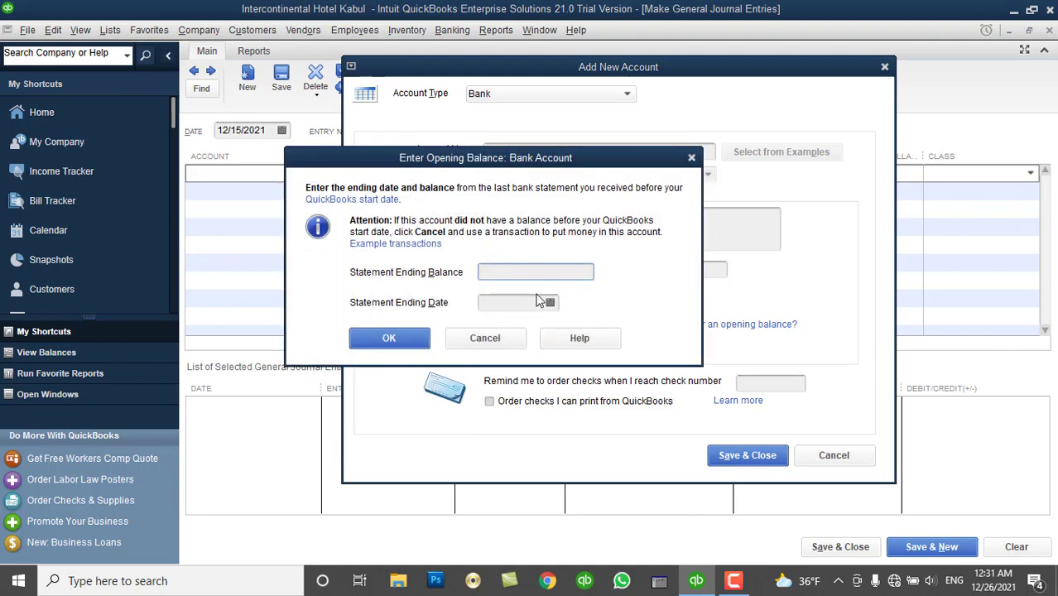
{"action": "type", "text": "20000"}
{"action": "left_click", "coordinate": [539, 301]}
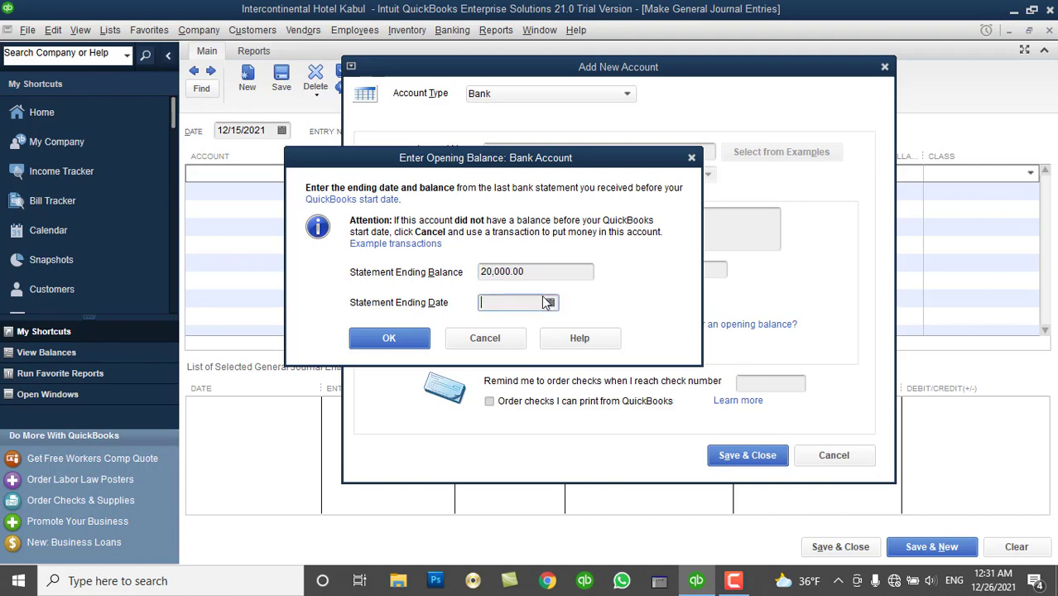
{"action": "left_click", "coordinate": [549, 303]}
{"action": "left_click", "coordinate": [550, 376]}
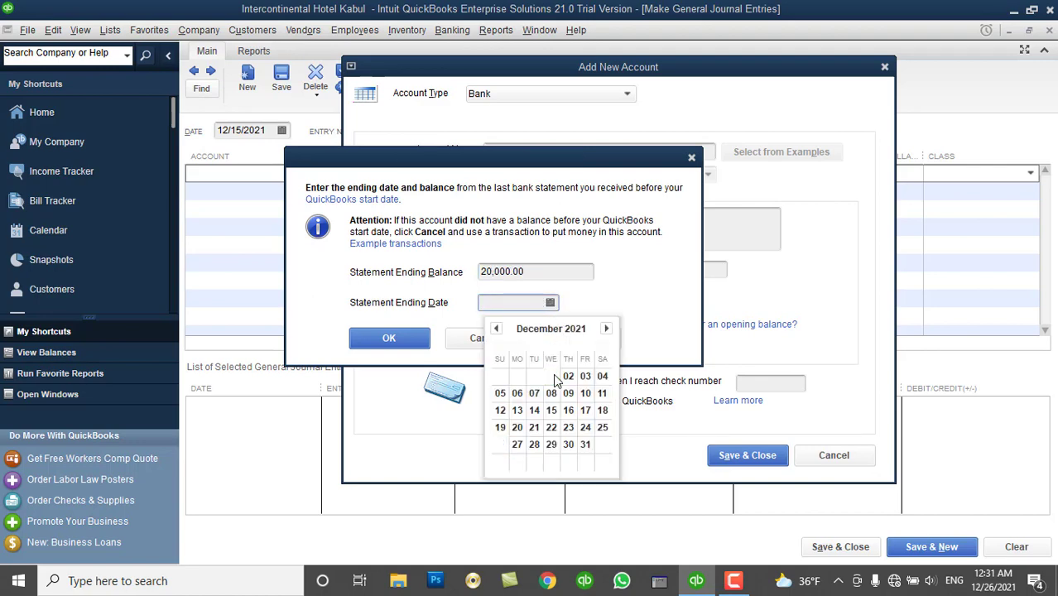
{"action": "left_click", "coordinate": [413, 340]}
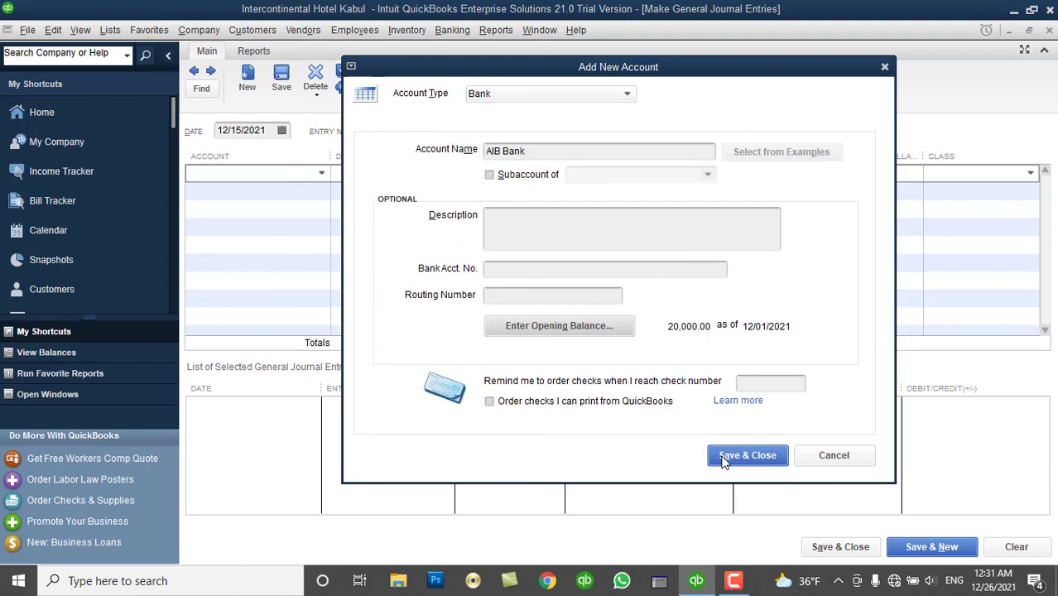
{"action": "left_click", "coordinate": [722, 456]}
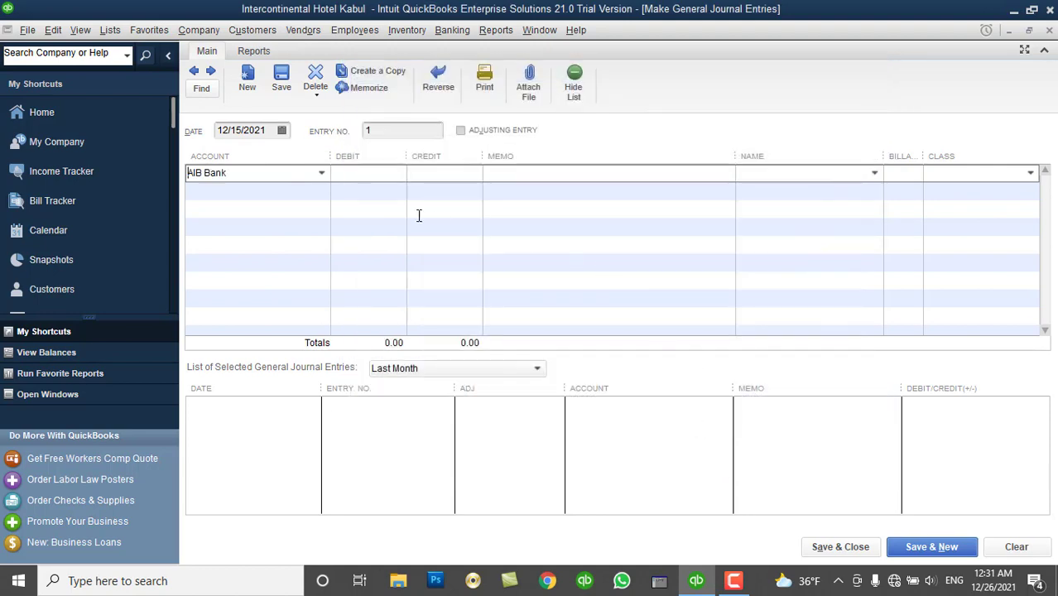
Debit Repairs and Maintenance 500 on the first journal line.
{"action": "left_click", "coordinate": [321, 174]}
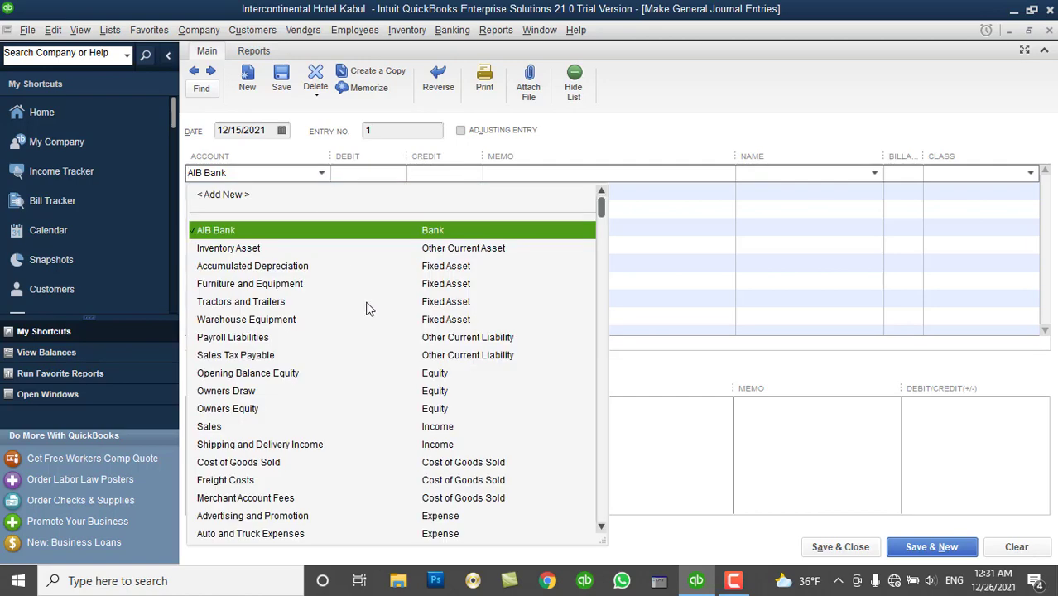
{"action": "scroll", "coordinate": [604, 418], "scroll_direction": "down", "scroll_amount": 6}
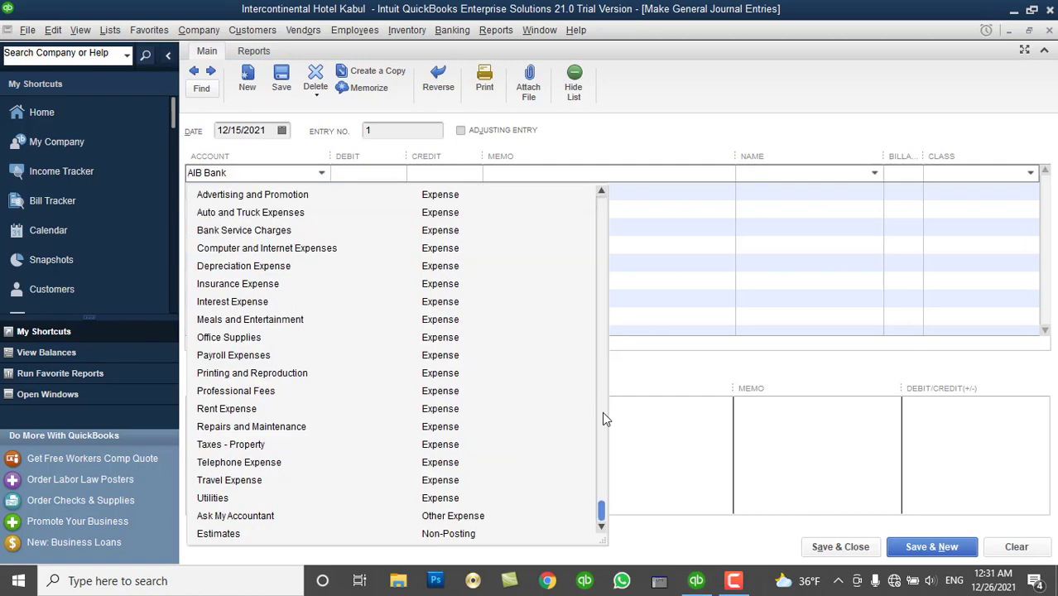
{"action": "scroll", "coordinate": [604, 418], "scroll_direction": "up", "scroll_amount": 6}
{"action": "scroll", "coordinate": [602, 411], "scroll_direction": "down", "scroll_amount": 6}
{"action": "left_click", "coordinate": [243, 427]}
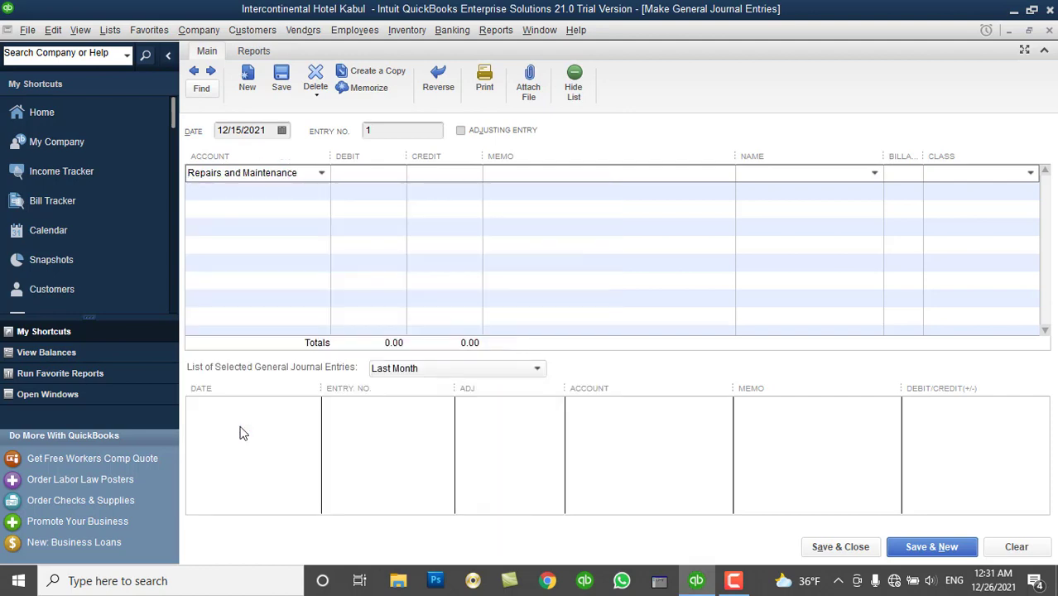
{"action": "left_click", "coordinate": [357, 180]}
{"action": "type", "text": "500"}
{"action": "key", "text": "Tab"}
Credit AIB Bank on the second line to balance the 500.00 entry.
{"action": "left_click", "coordinate": [320, 190]}
{"action": "left_click", "coordinate": [322, 190]}
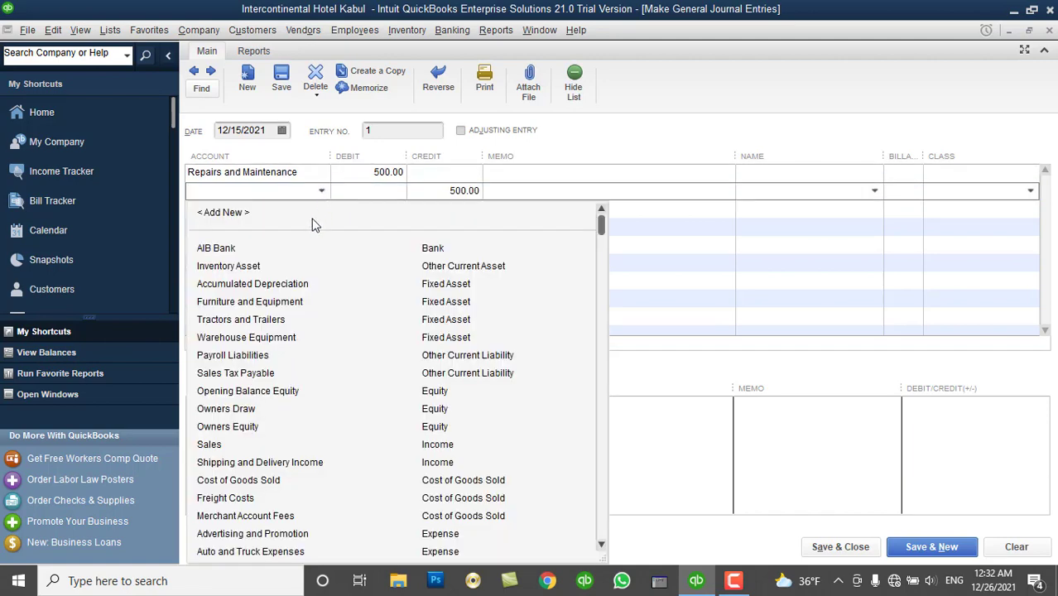
{"action": "left_click", "coordinate": [293, 248]}
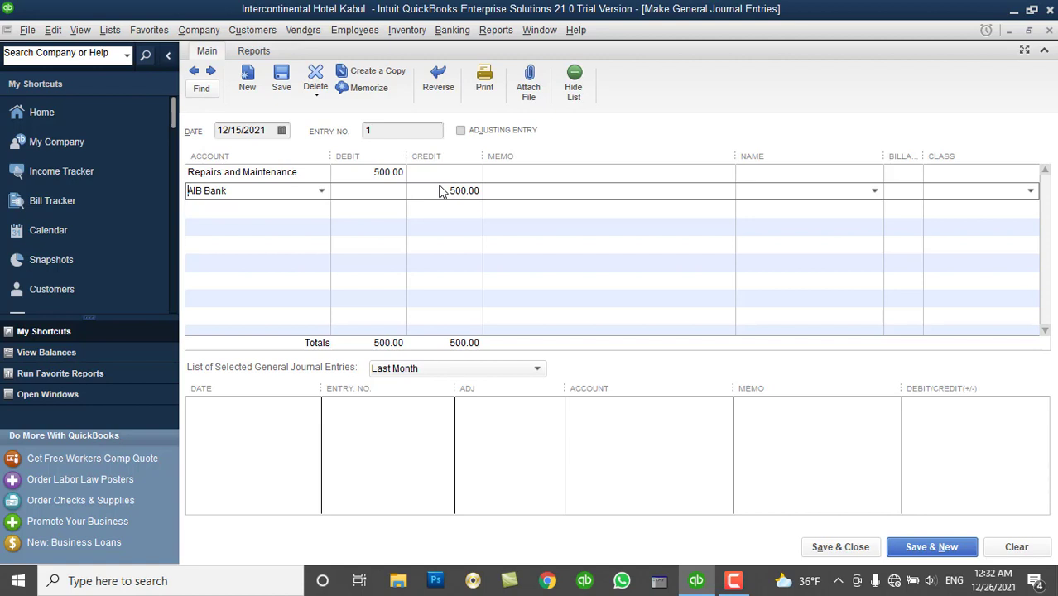
{"action": "left_click", "coordinate": [516, 173]}
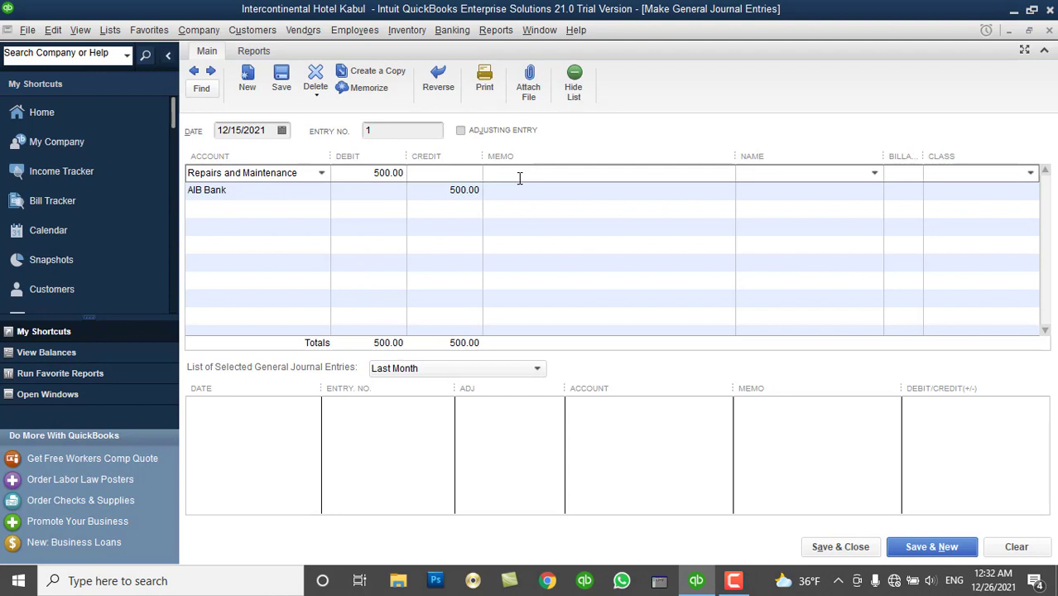
Type the memo '500 USD Paid as R&M Expense for the month of Dec' on the Repairs line and copy it to the AIB Bank line.
{"action": "type", "text": "500 USD Paid as R&M"}
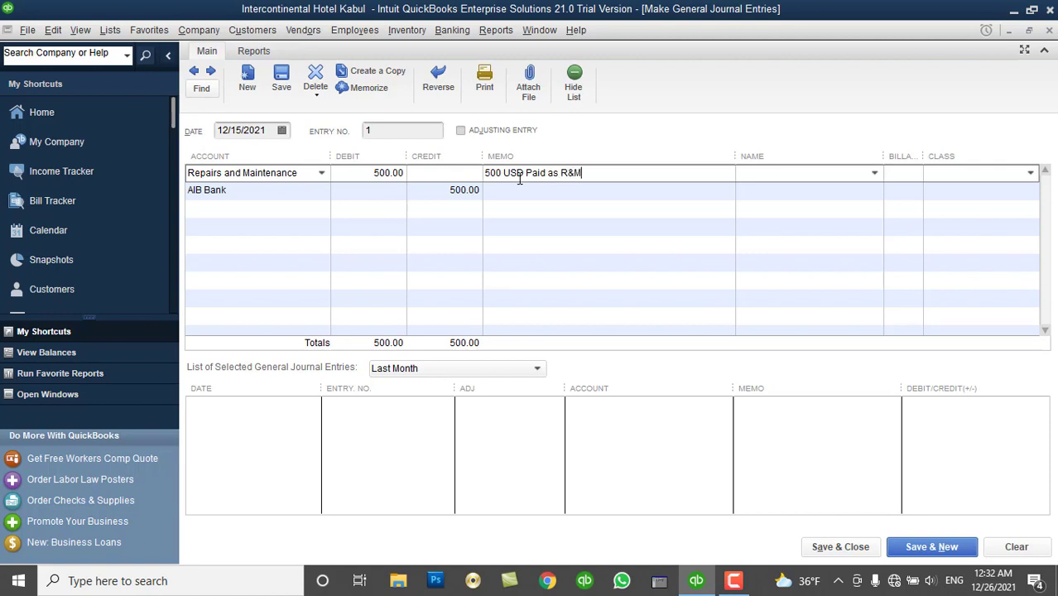
{"action": "type", "text": " Expense for the month"}
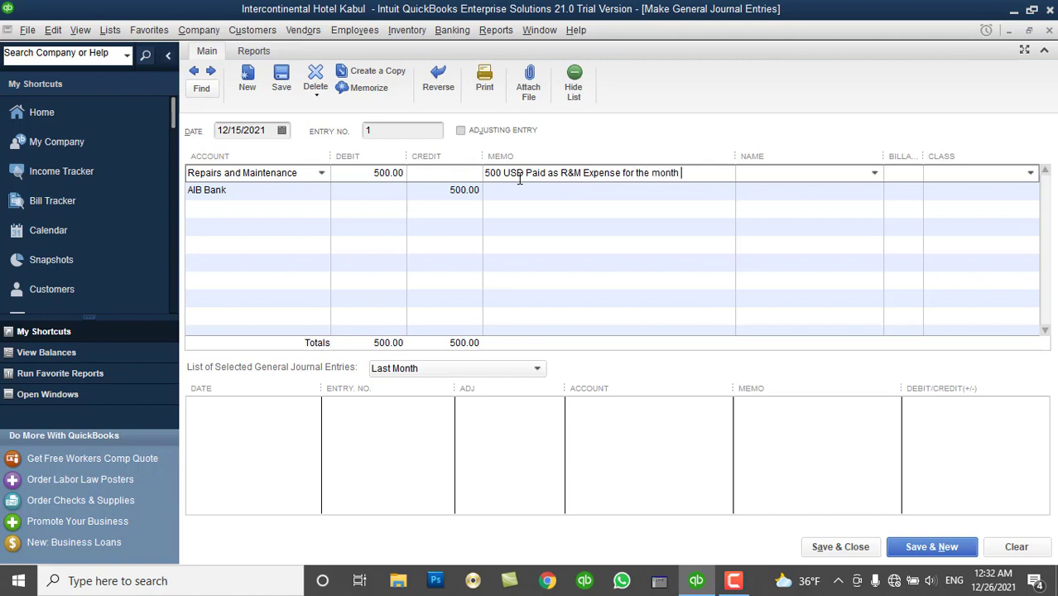
{"action": "type", "text": " of Dec"}
{"action": "left_click", "coordinate": [604, 177]}
{"action": "key", "text": "ctrl+c"}
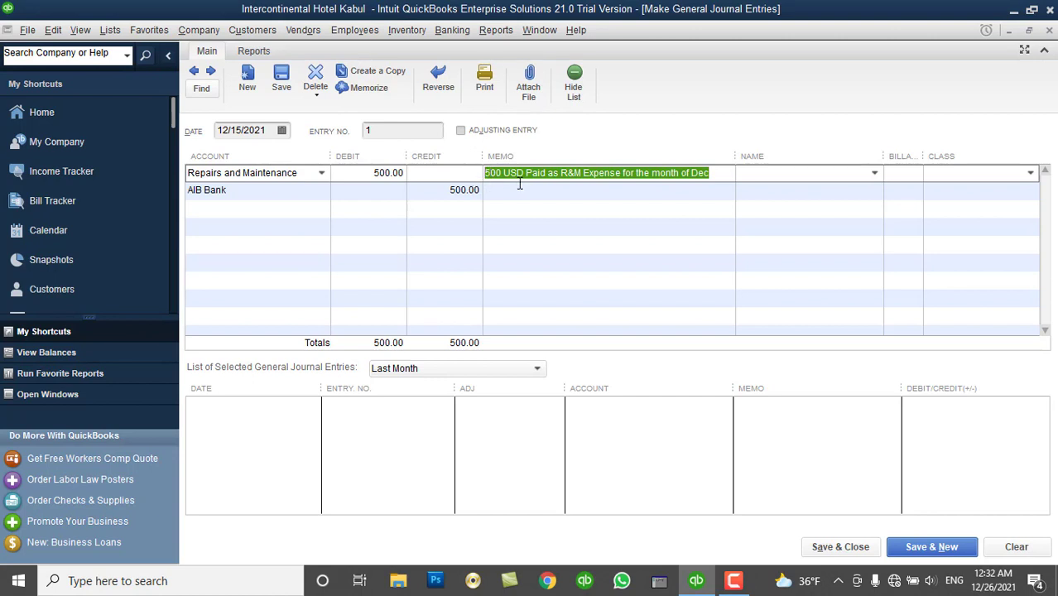
{"action": "left_click", "coordinate": [521, 187]}
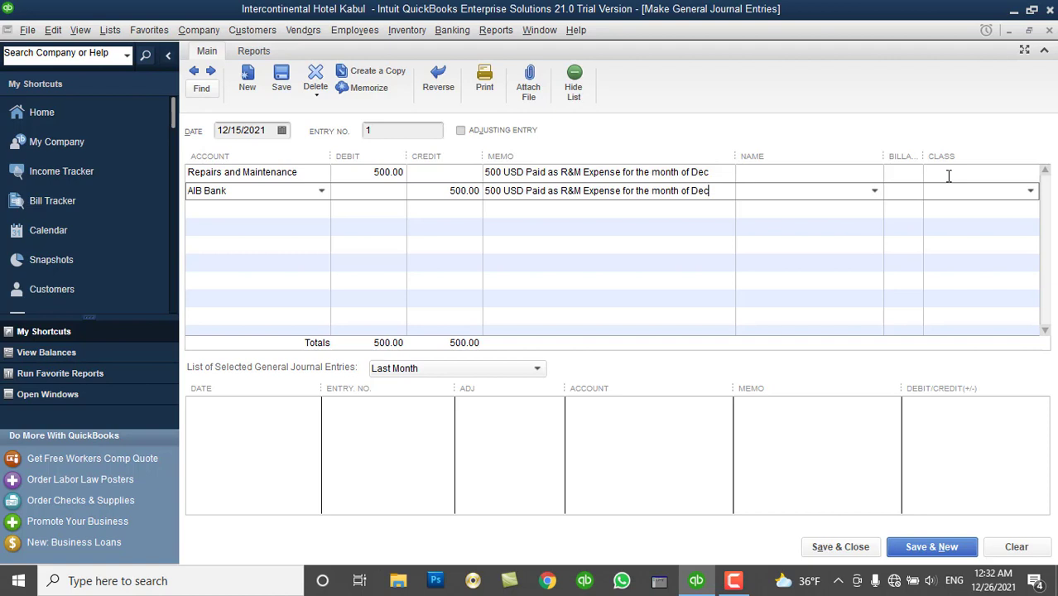
{"action": "key", "text": "Tab"}
{"action": "key", "text": "Tab"}
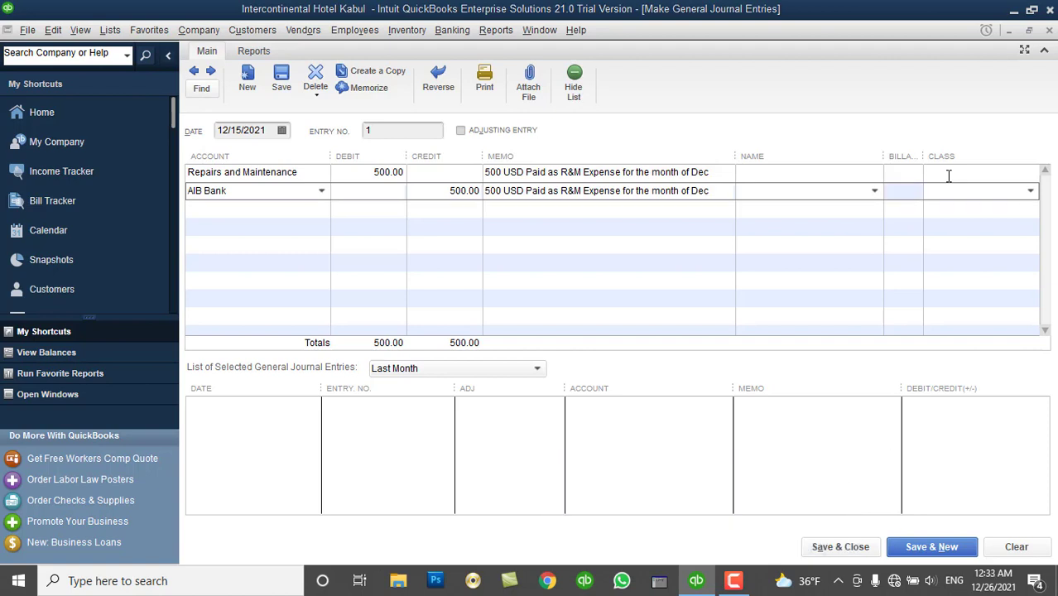
{"action": "left_click", "coordinate": [949, 174]}
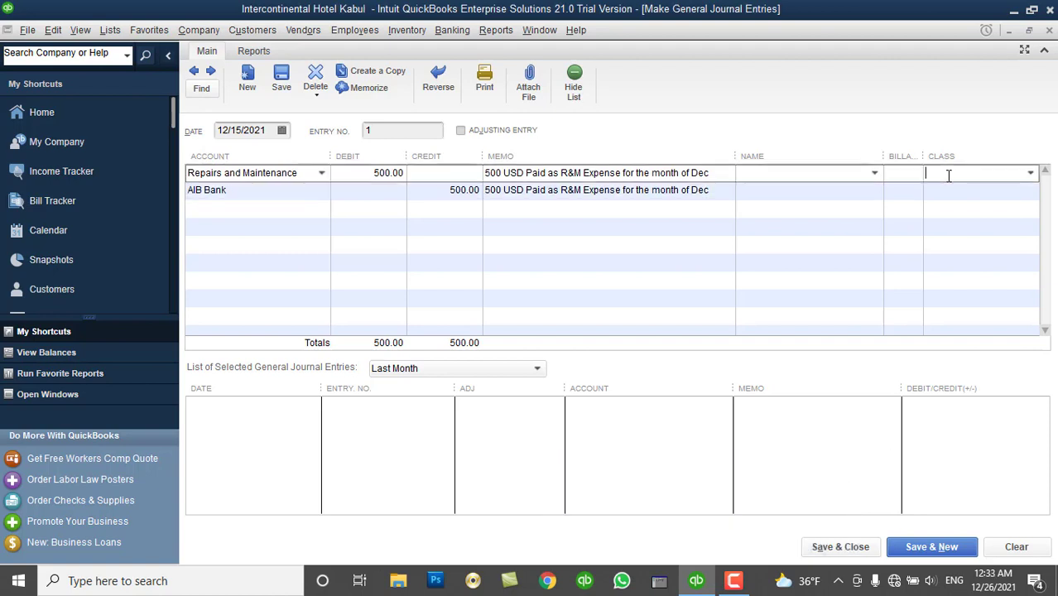
Assign the IT Dept class to the Repairs and AIB Bank lines, then save entry 1 and start a new one.
{"action": "left_click", "coordinate": [1031, 174]}
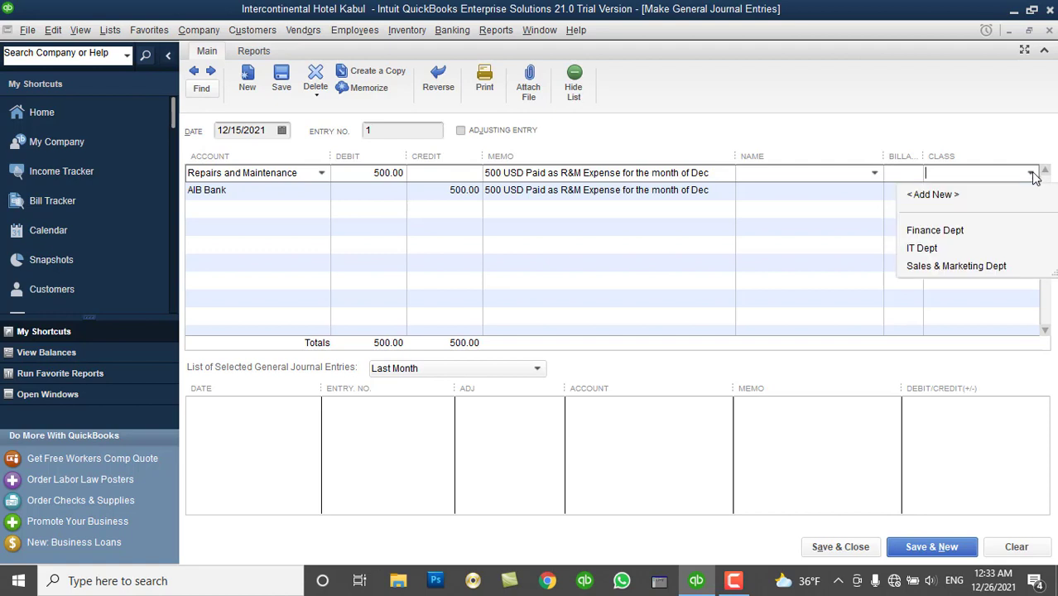
{"action": "left_click", "coordinate": [935, 247]}
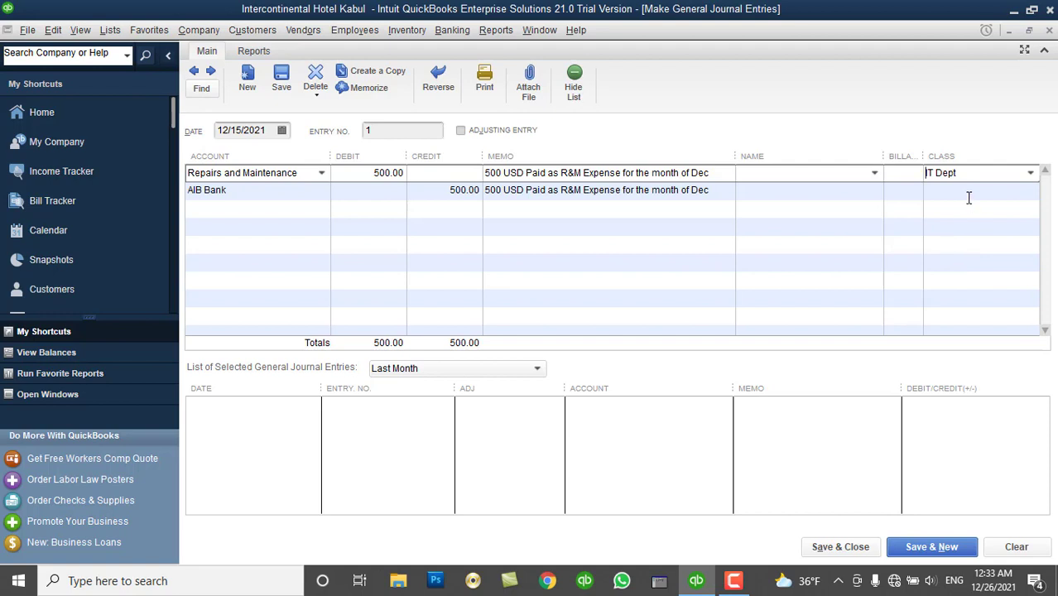
{"action": "left_click", "coordinate": [984, 192]}
{"action": "left_click", "coordinate": [1031, 191]}
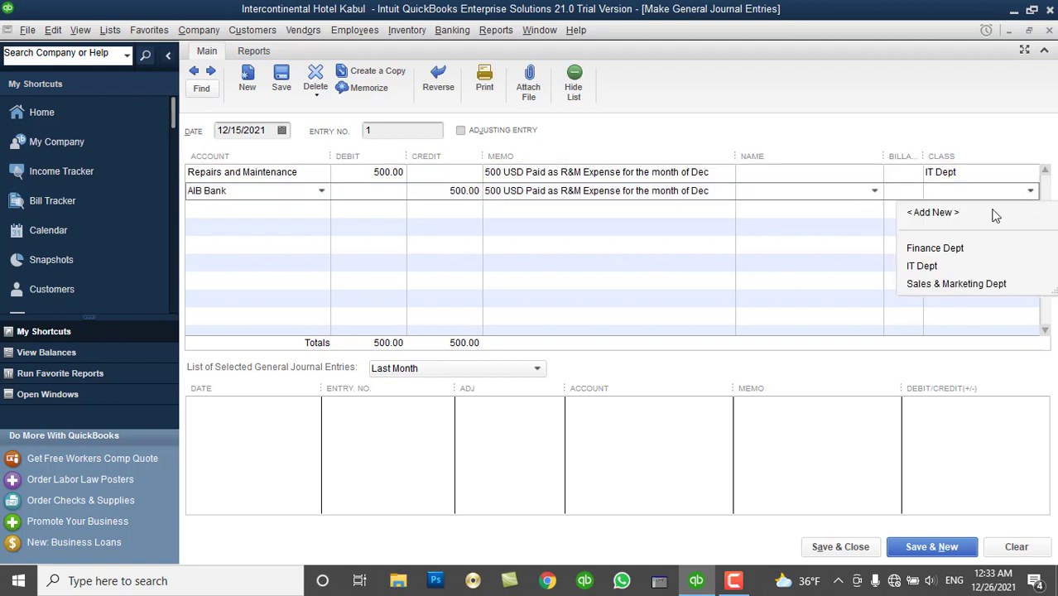
{"action": "left_click", "coordinate": [934, 264]}
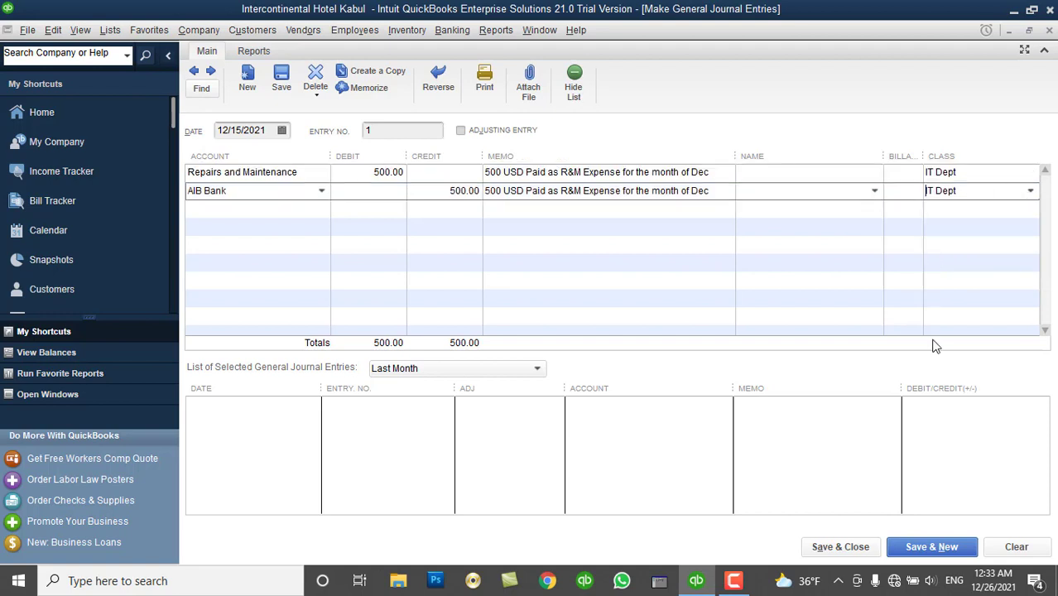
{"action": "left_click", "coordinate": [909, 551]}
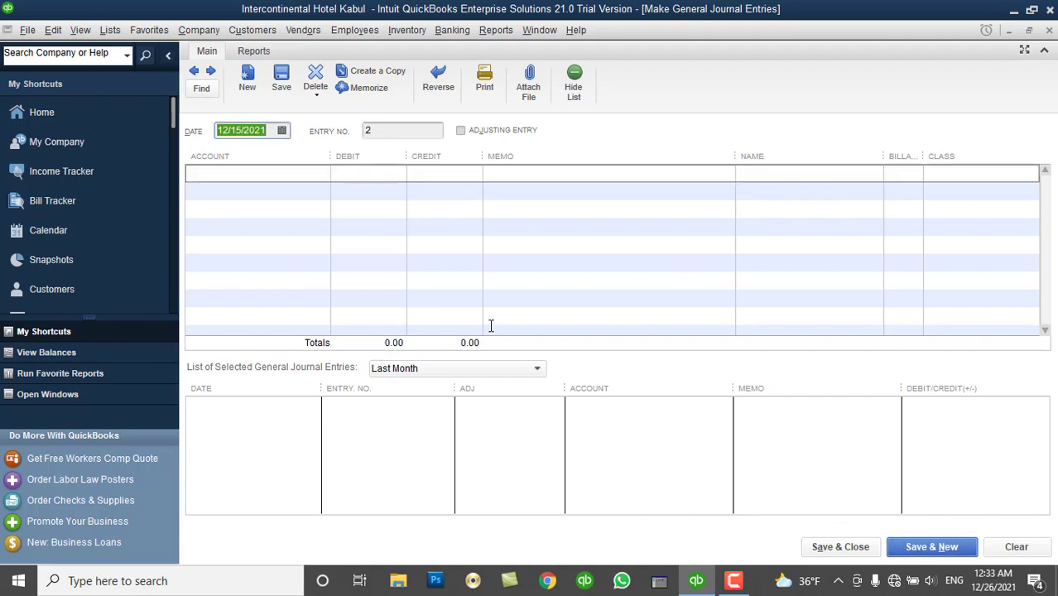
Keep the date 12/15/2021 and debit Repairs and Maintenance 1,000.00 against AIB Bank.
{"action": "left_click", "coordinate": [315, 174]}
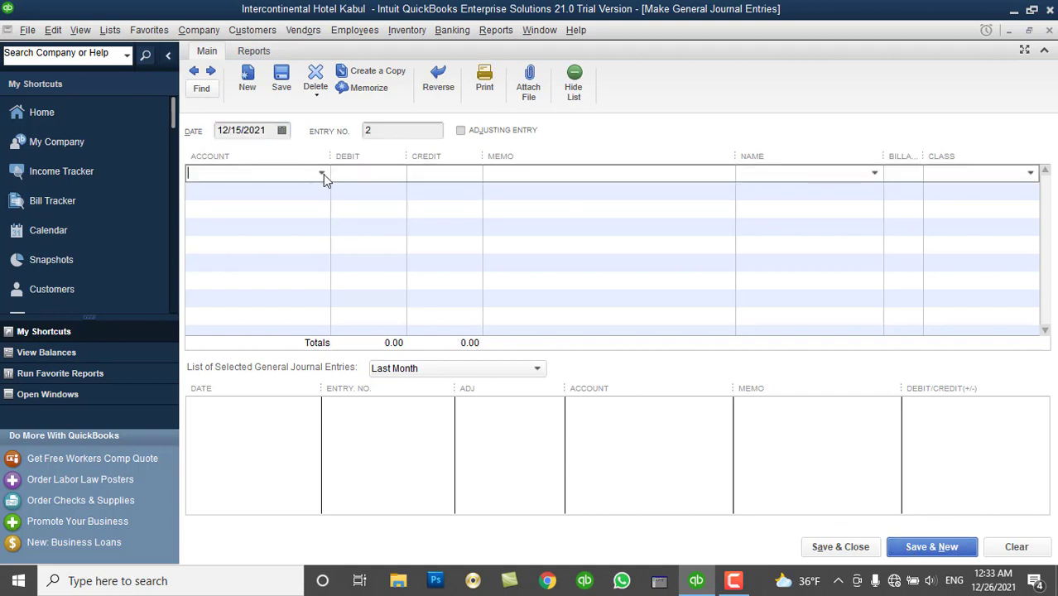
{"action": "left_click", "coordinate": [282, 132]}
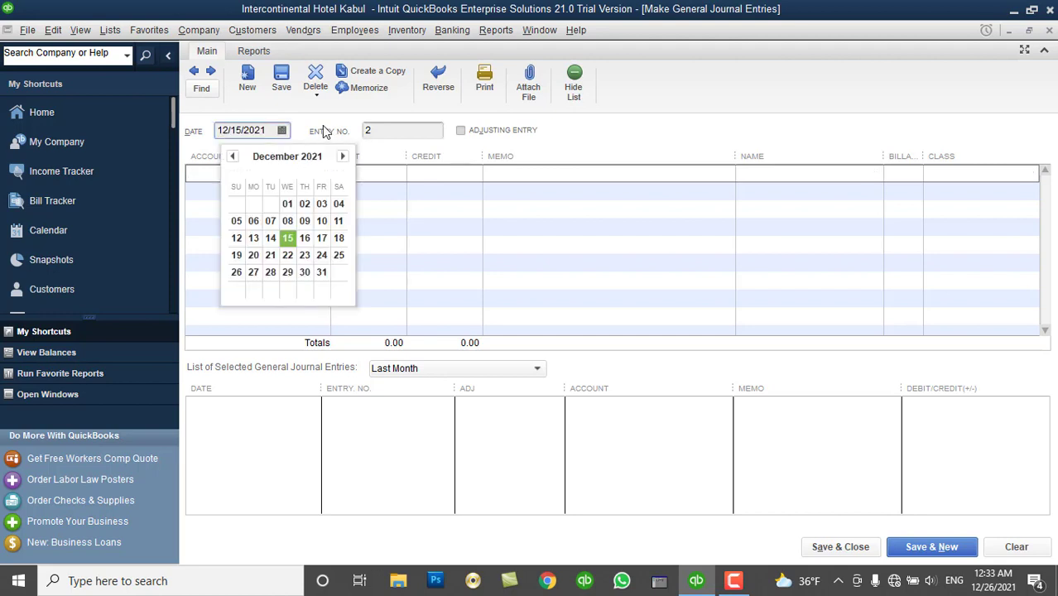
{"action": "left_click", "coordinate": [322, 126]}
{"action": "left_click", "coordinate": [322, 171]}
{"action": "left_click", "coordinate": [321, 172]}
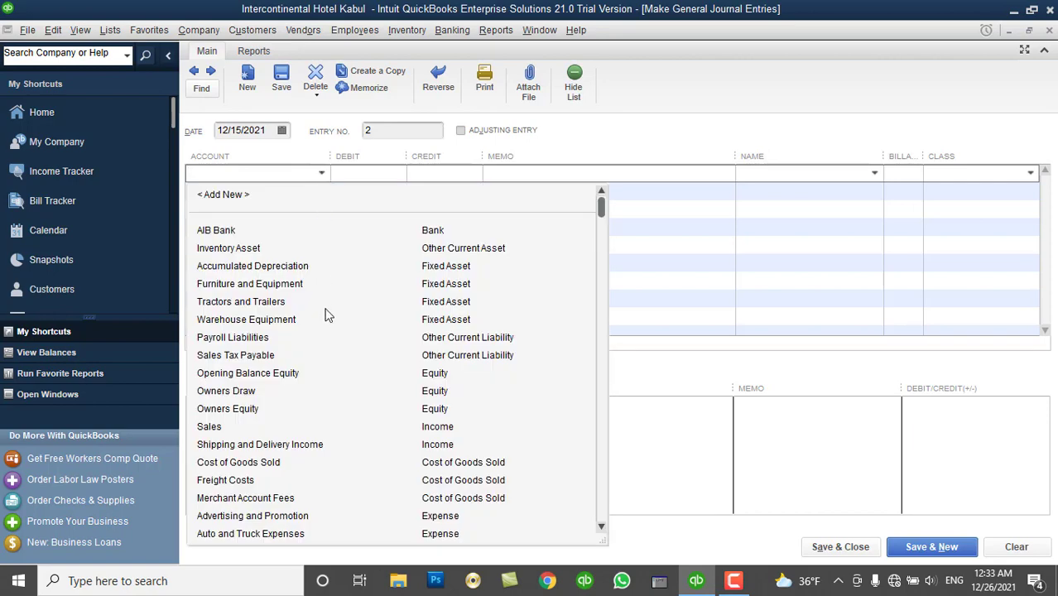
{"action": "left_click_drag", "start_coordinate": [601, 208], "coordinate": [609, 520]}
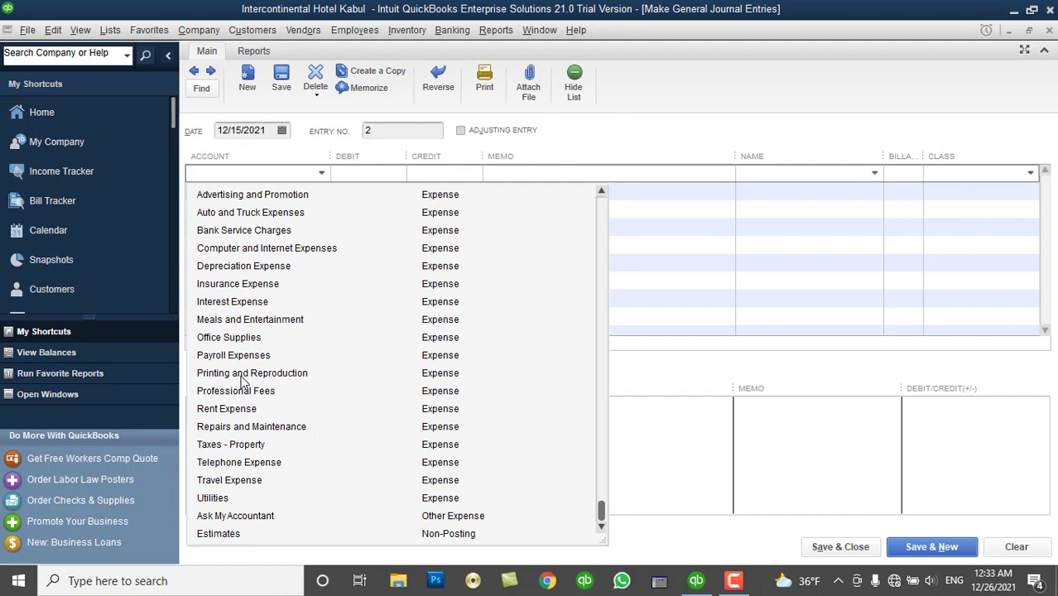
{"action": "left_click", "coordinate": [246, 427]}
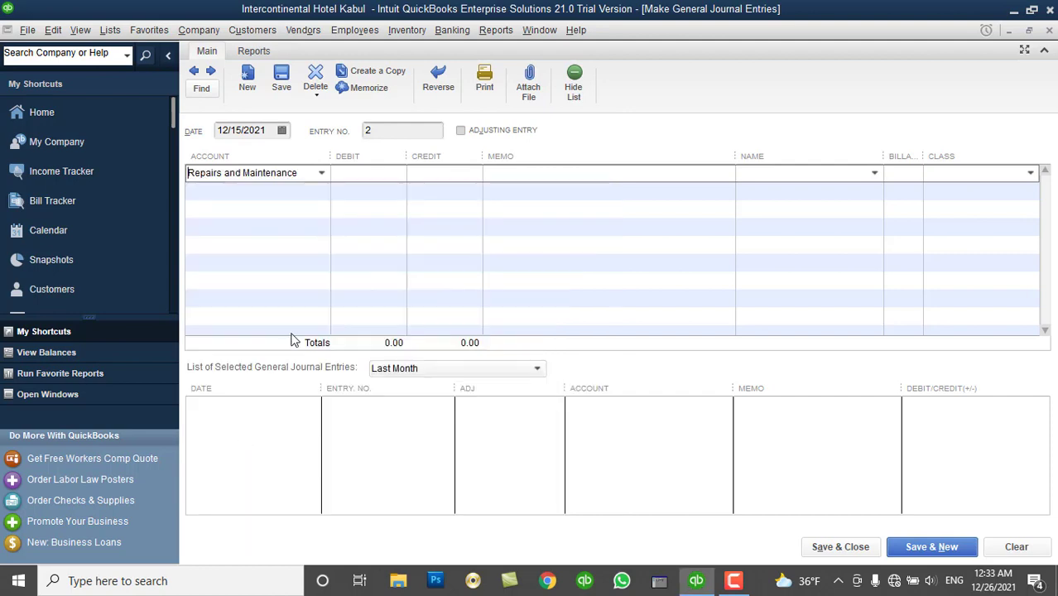
{"action": "left_click", "coordinate": [358, 176]}
{"action": "type", "text": "1000"}
{"action": "key", "text": "Tab"}
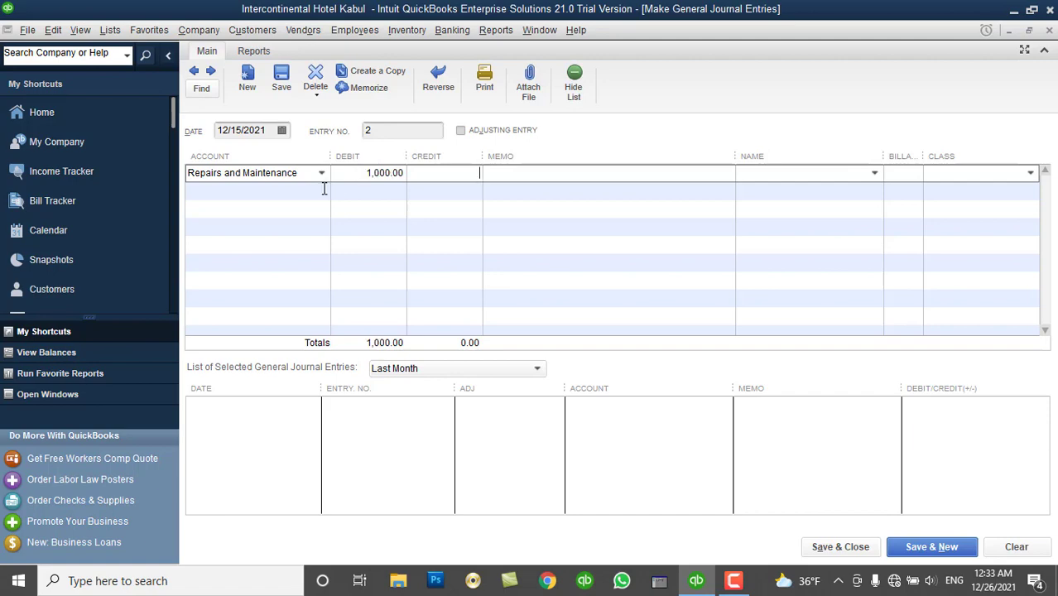
{"action": "left_click", "coordinate": [322, 188]}
{"action": "left_click", "coordinate": [322, 190]}
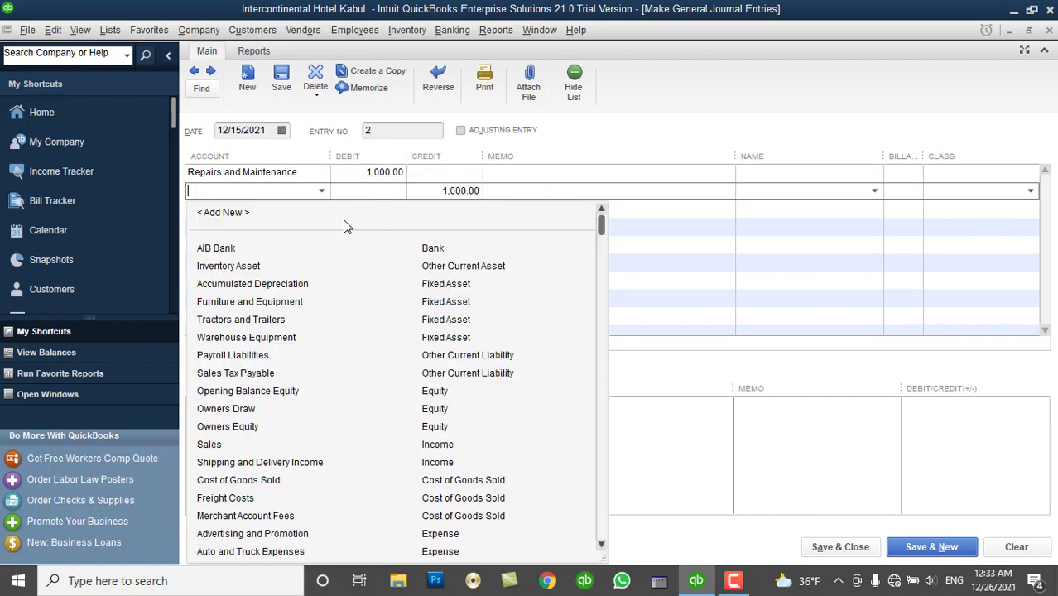
{"action": "left_click", "coordinate": [336, 247]}
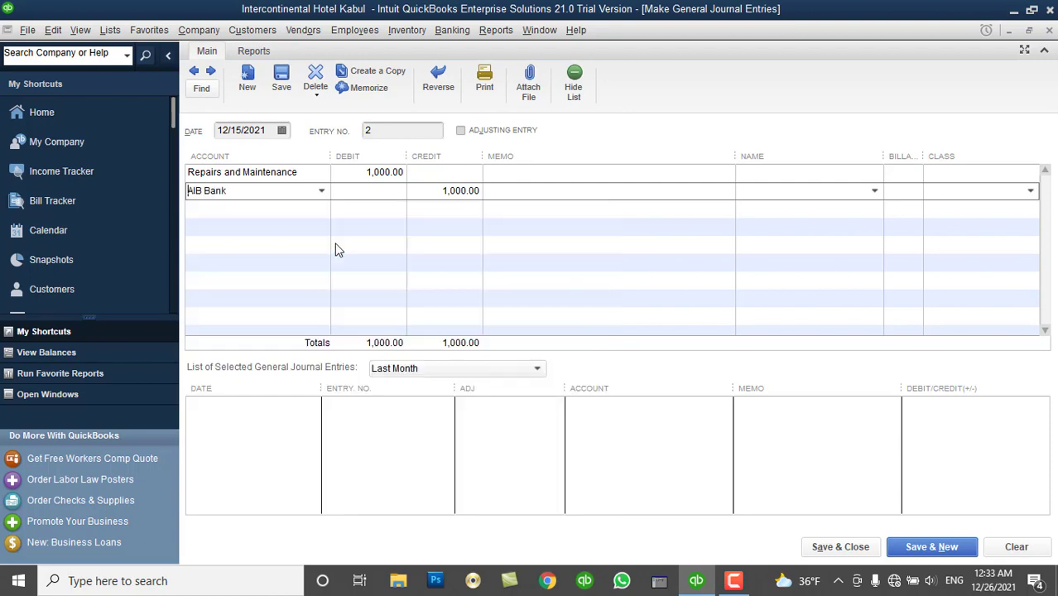
Paste the previous memo onto both lines, changing the amount from 500 to 1000 USD.
{"action": "left_click", "coordinate": [512, 174]}
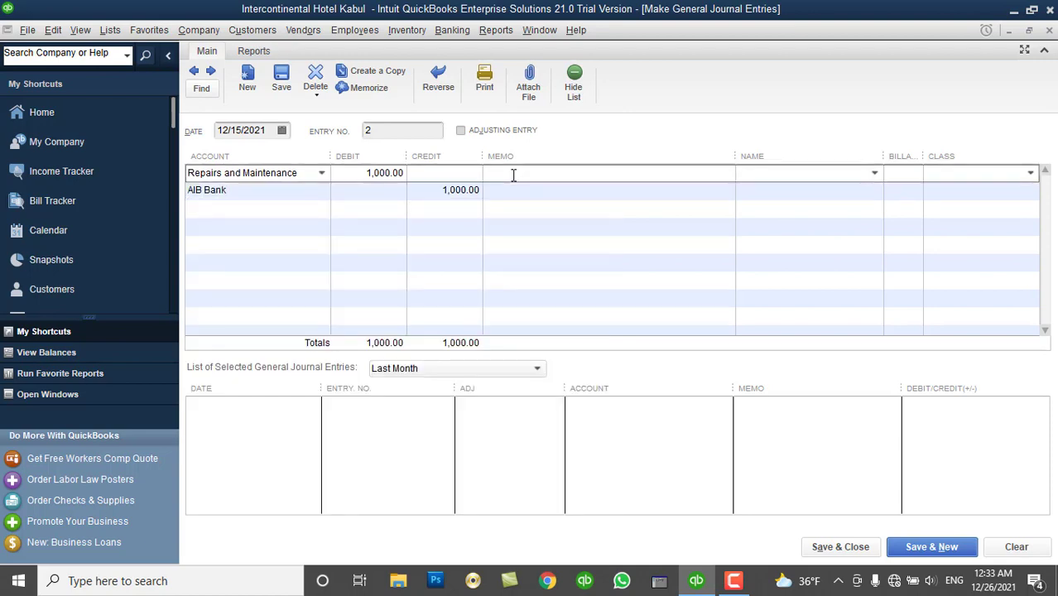
{"action": "key", "text": "ctrl+v"}
{"action": "double_click", "coordinate": [493, 173]}
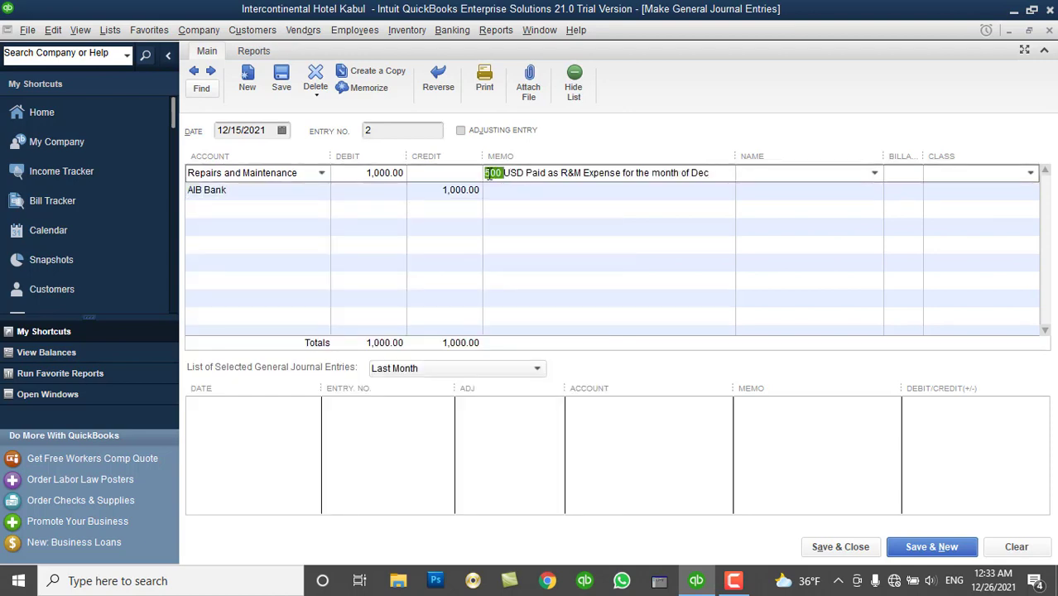
{"action": "type", "text": "1000"}
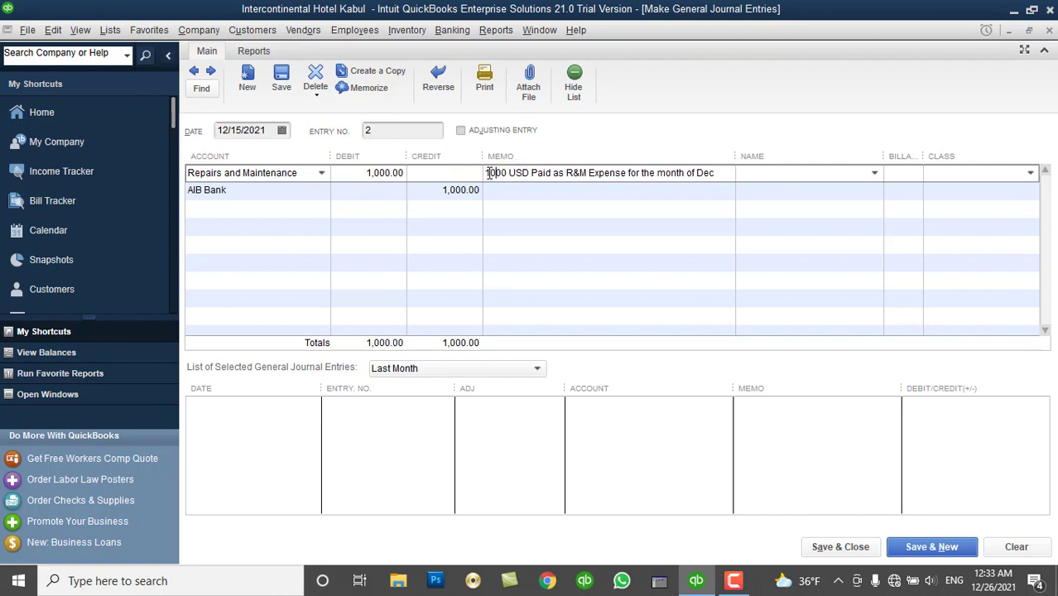
{"action": "left_click", "coordinate": [519, 192]}
{"action": "key", "text": "ctrl+v"}
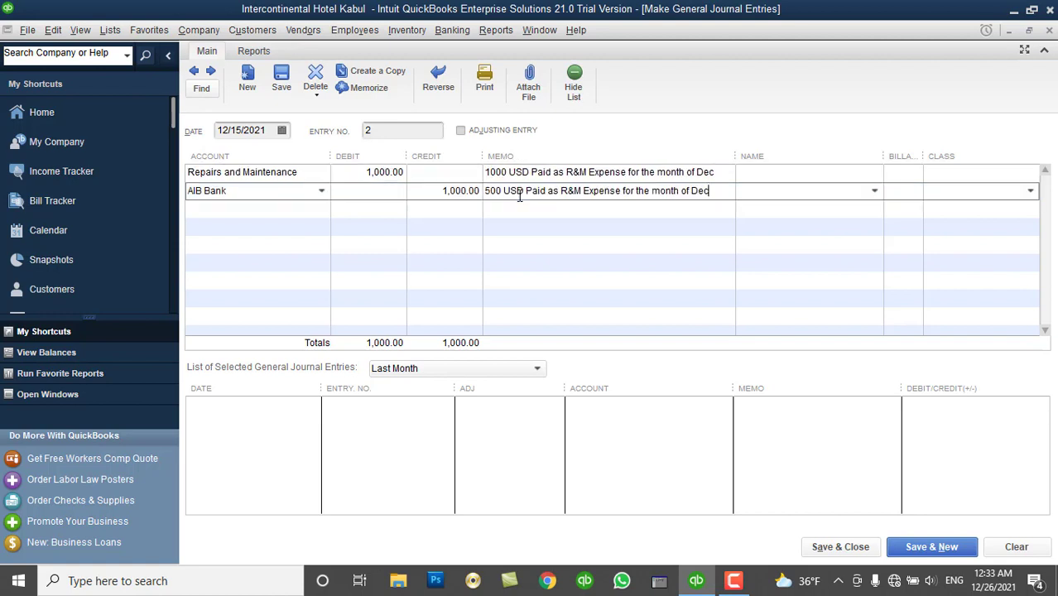
{"action": "double_click", "coordinate": [493, 191]}
{"action": "type", "text": "1,00"}
{"action": "type", "text": "0"}
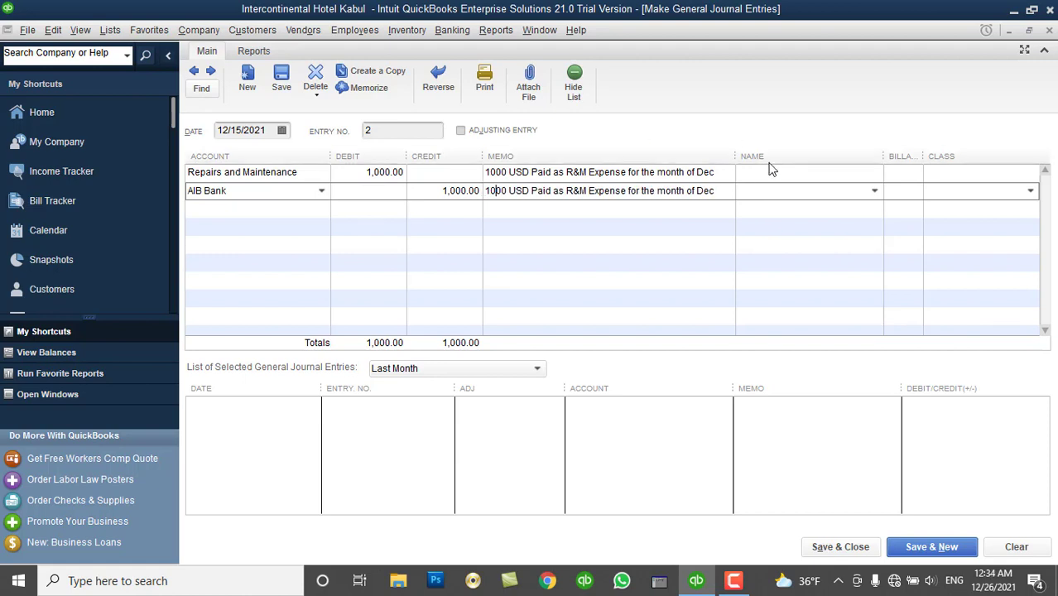
Class both lines as Sales & Marketing Dept and save and close entry 2.
{"action": "left_click", "coordinate": [954, 172]}
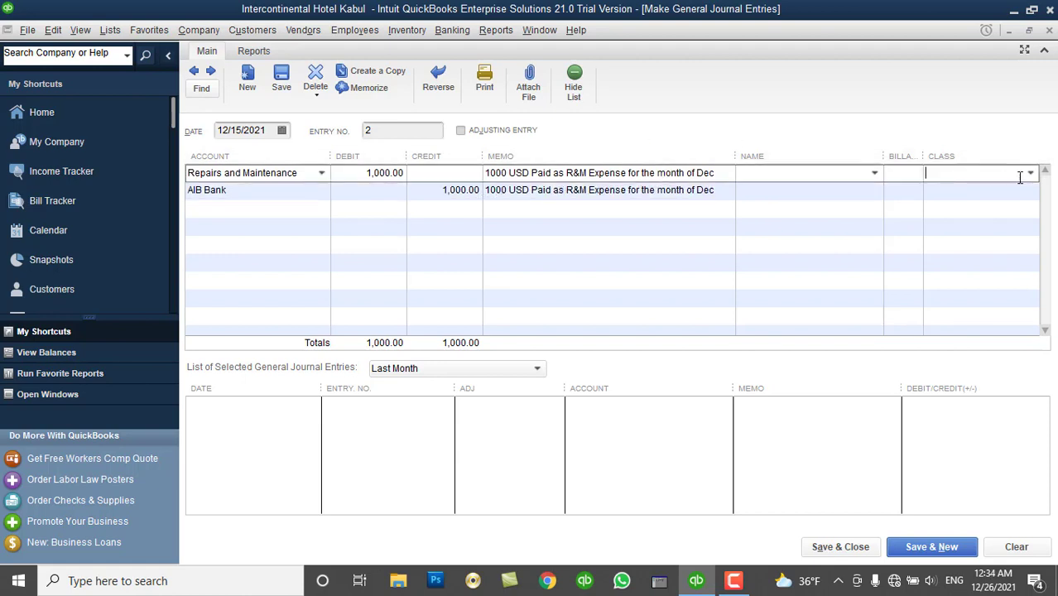
{"action": "left_click", "coordinate": [1030, 174]}
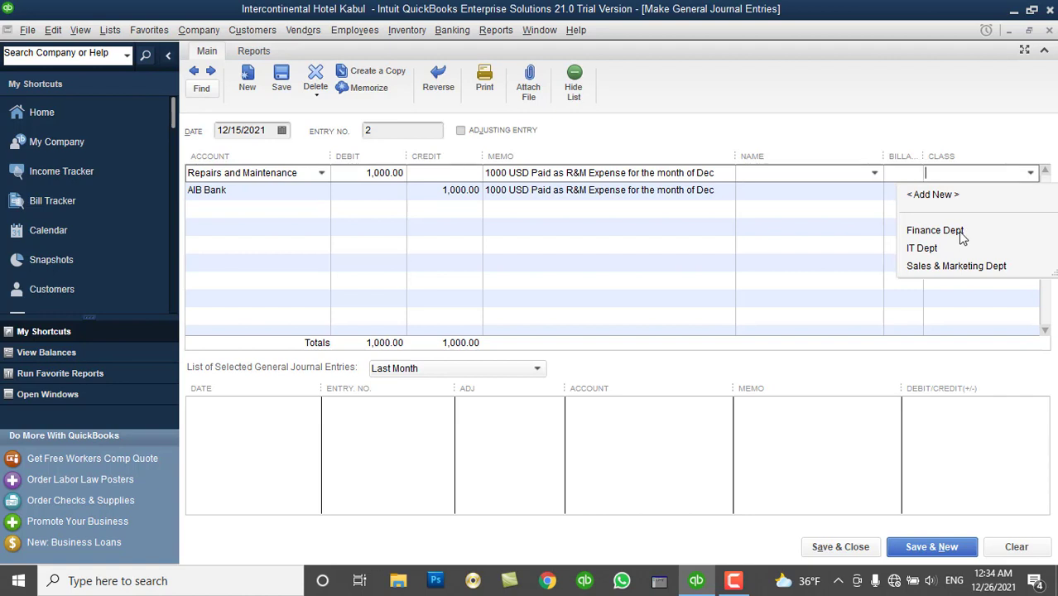
{"action": "left_click", "coordinate": [956, 266]}
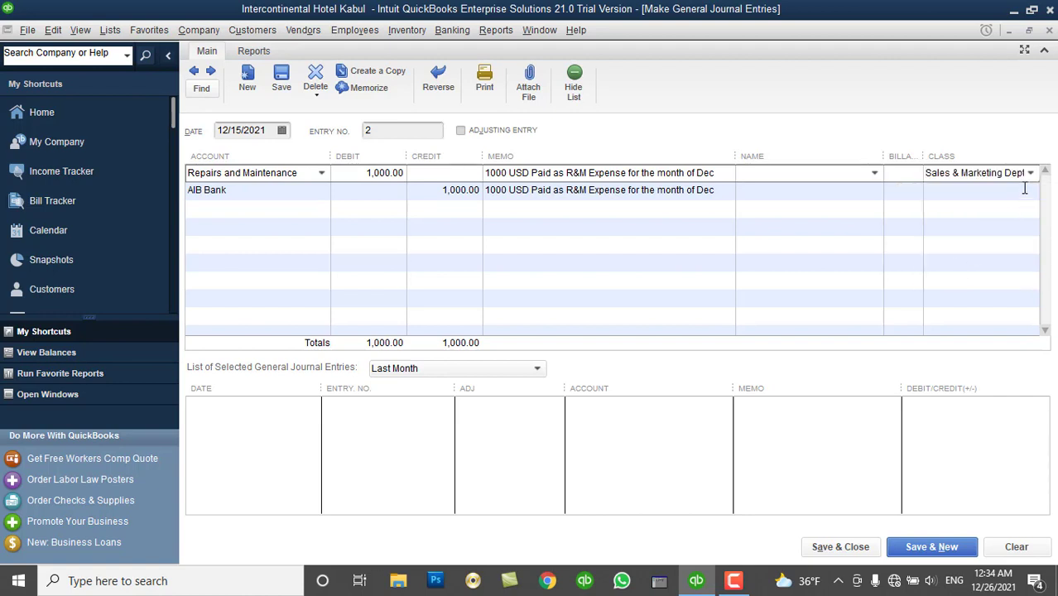
{"action": "left_click", "coordinate": [1025, 188]}
{"action": "left_click", "coordinate": [1029, 192]}
{"action": "left_click", "coordinate": [977, 282]}
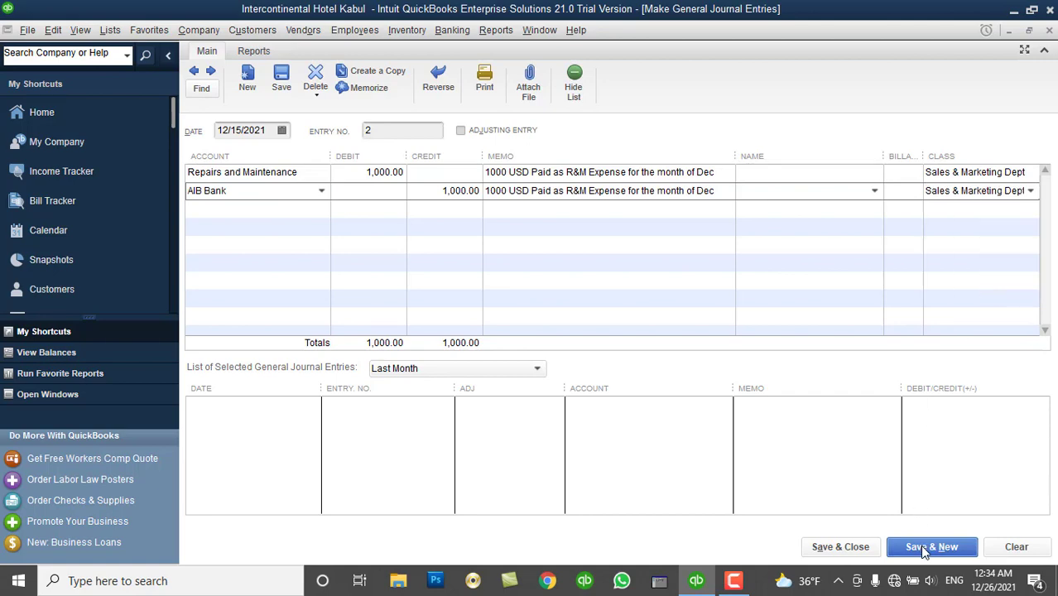
{"action": "left_click", "coordinate": [863, 548]}
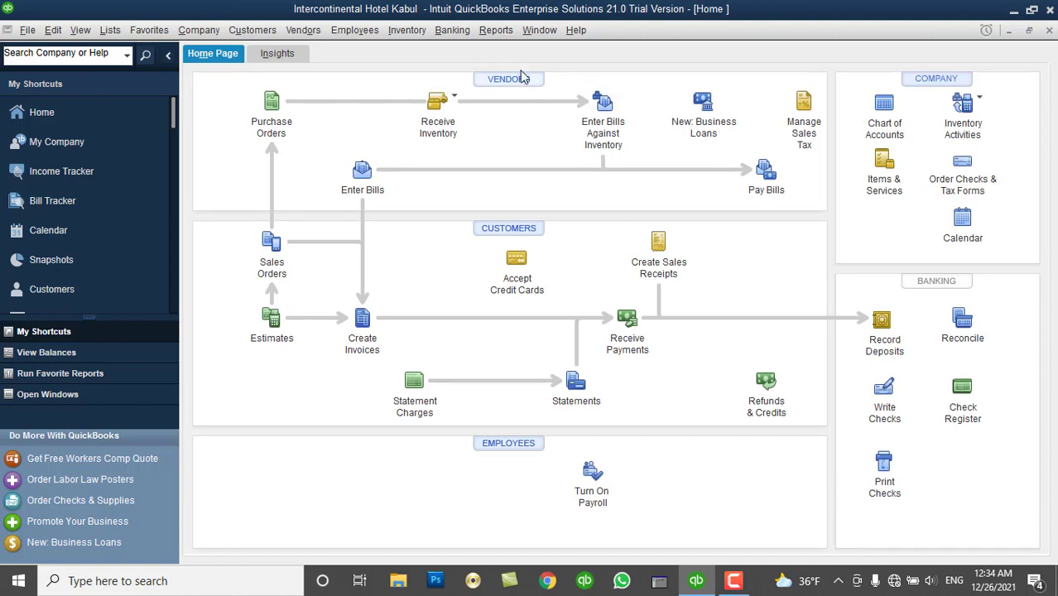
Open the standard Profit & Loss report with the date range set to This Month (December 2021).
{"action": "left_click", "coordinate": [496, 31]}
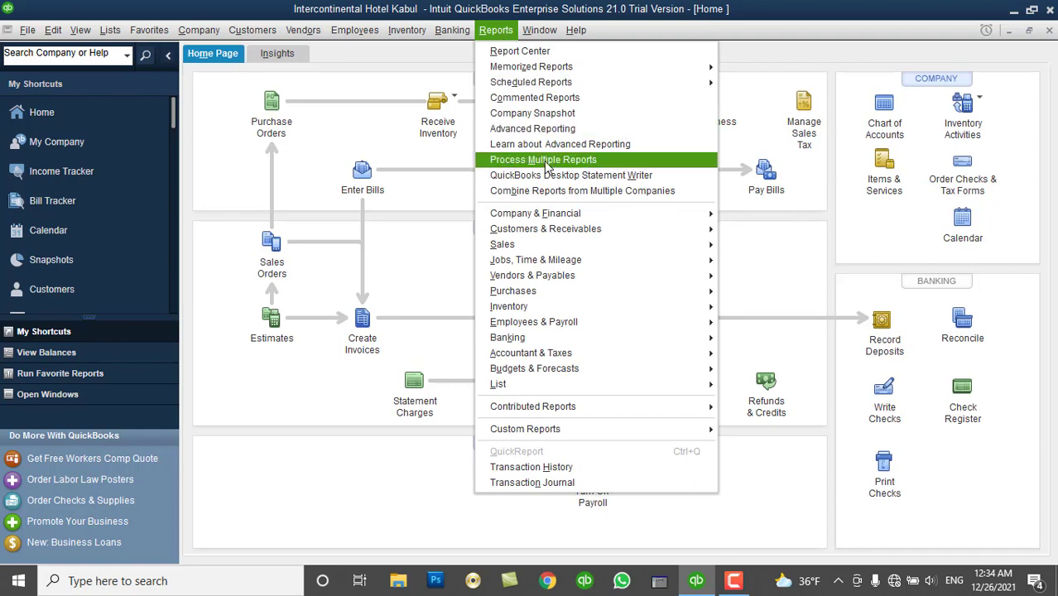
{"action": "mouse_move", "coordinate": [553, 214]}
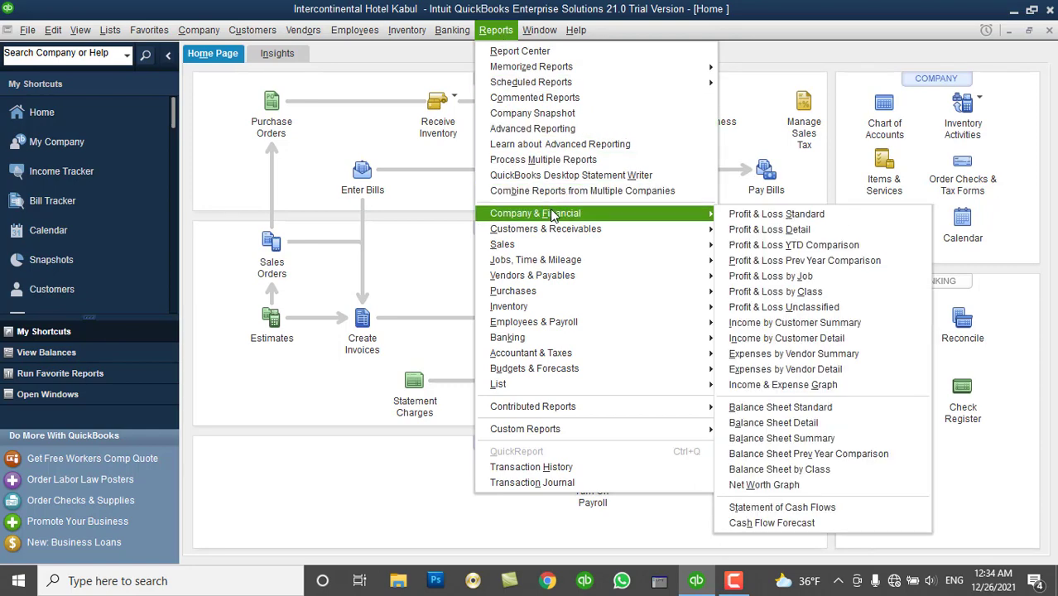
{"action": "left_click", "coordinate": [771, 217]}
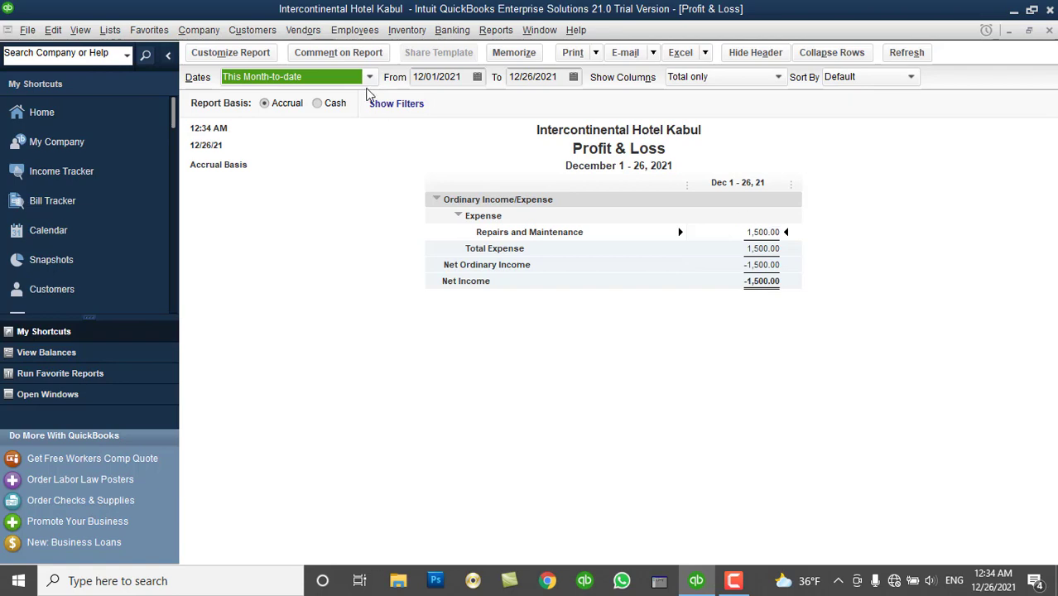
{"action": "left_click", "coordinate": [369, 76]}
{"action": "left_click", "coordinate": [286, 170]}
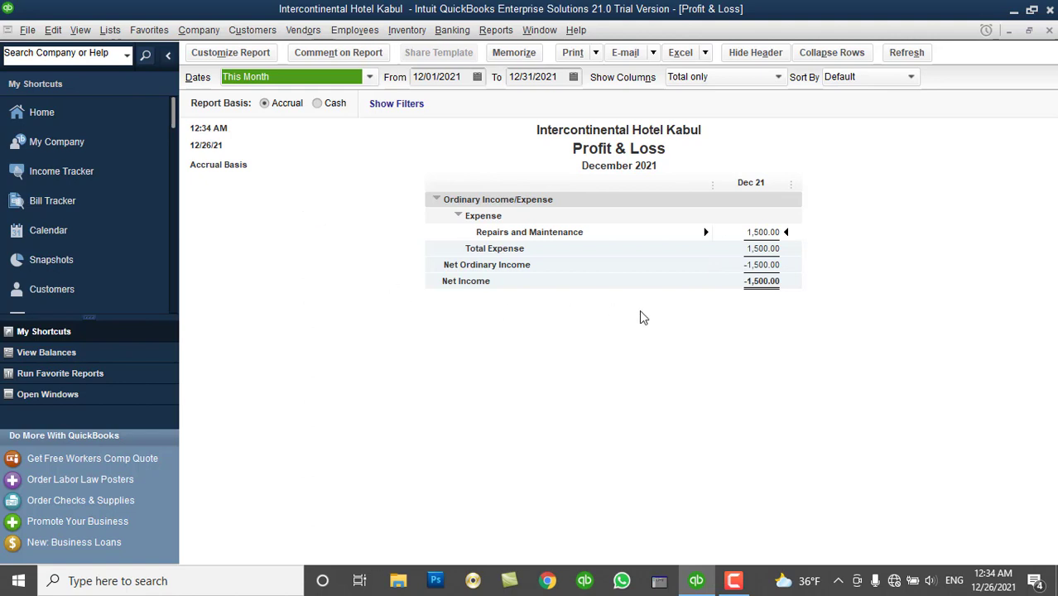
{"action": "left_click", "coordinate": [679, 353]}
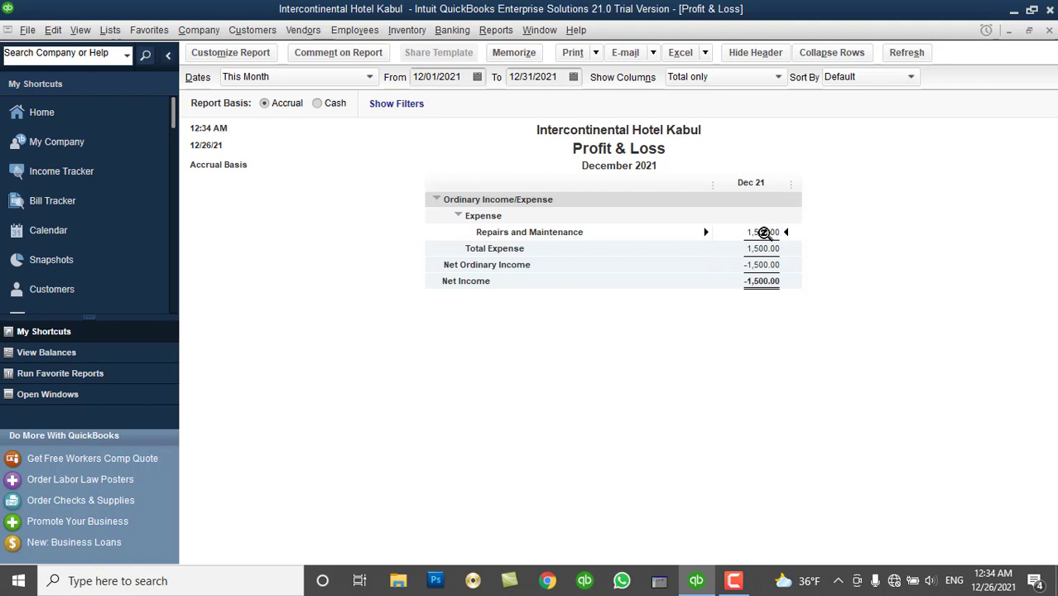
QuickZoom into the 1,500.00 Repairs and Maintenance amount, widen the Class column, and close without memorizing.
{"action": "double_click", "coordinate": [763, 232]}
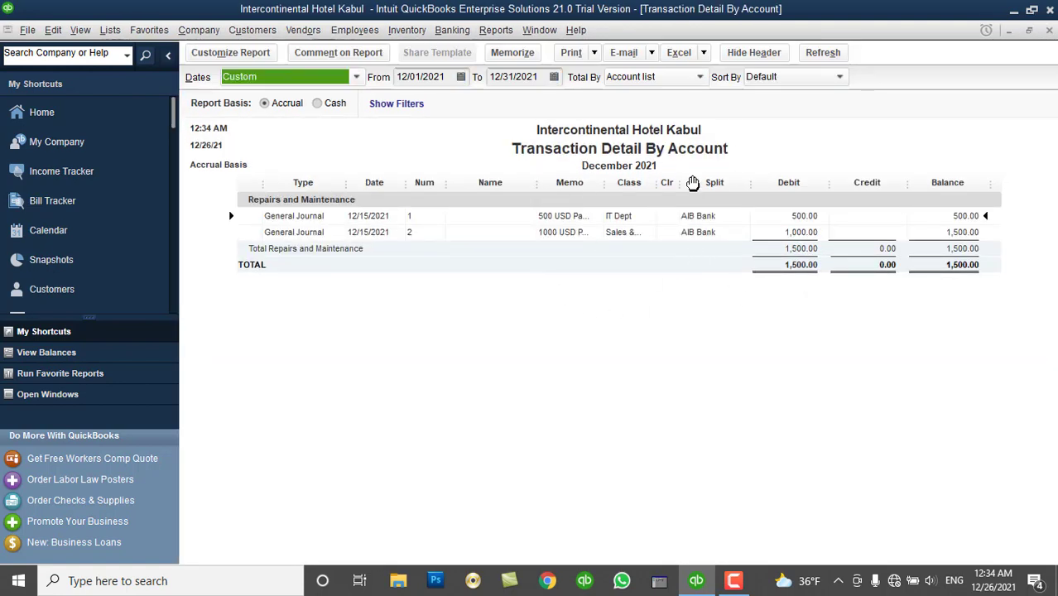
{"action": "left_click_drag", "start_coordinate": [660, 189], "coordinate": [712, 190]}
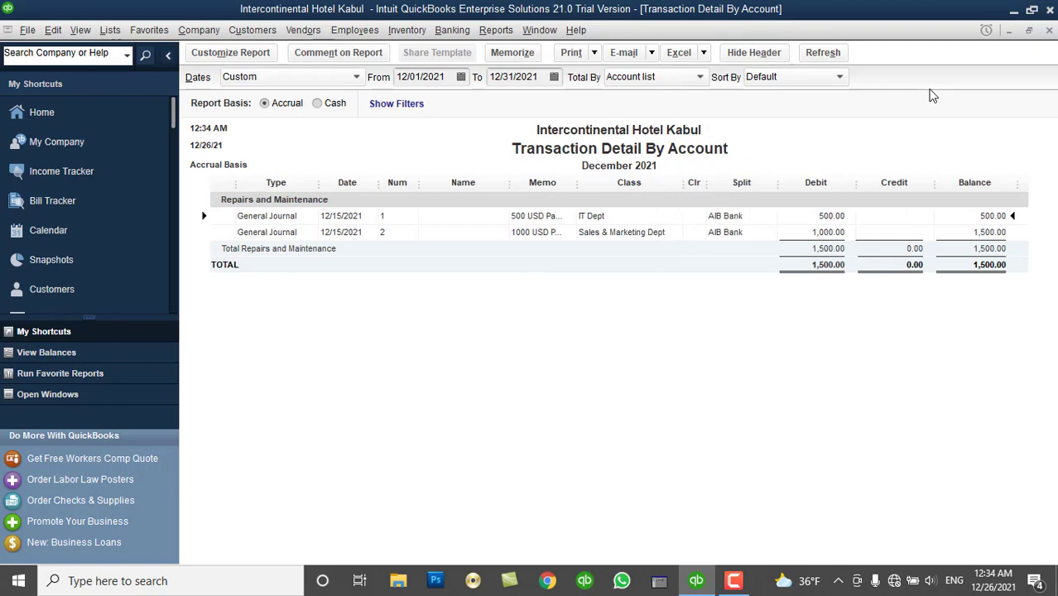
{"action": "left_click", "coordinate": [1049, 30]}
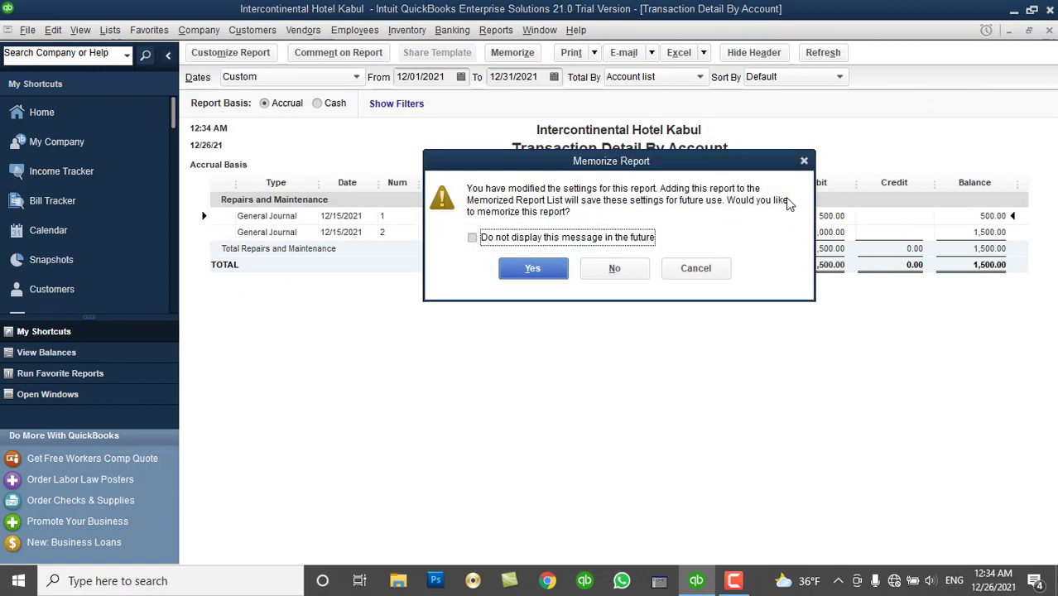
{"action": "left_click", "coordinate": [566, 240]}
{"action": "left_click", "coordinate": [612, 270]}
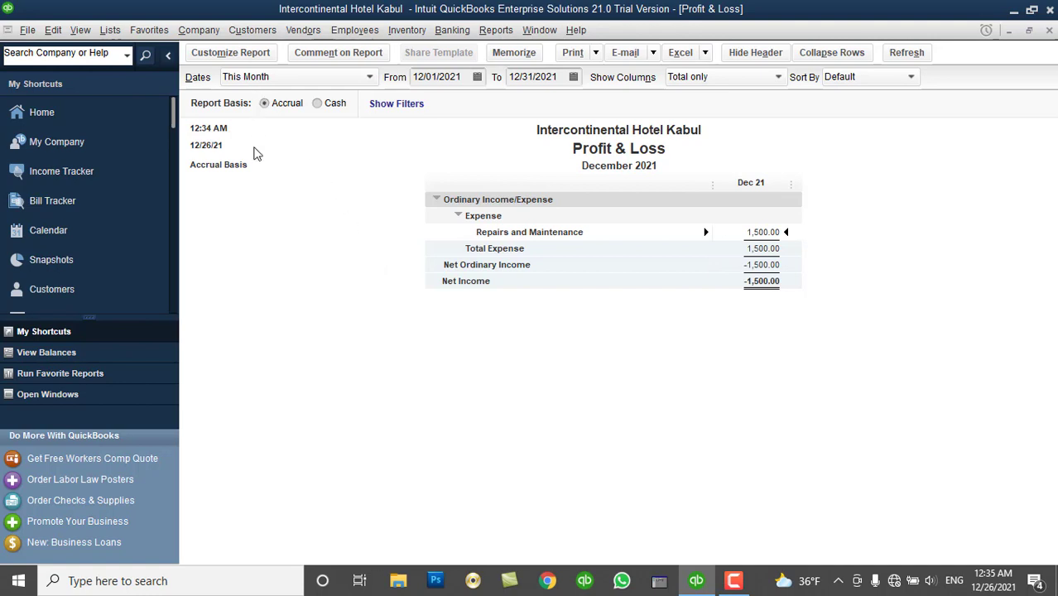
Add a Class filter set to Finance Dept to the Profit & Loss report via Customize Report.
{"action": "left_click", "coordinate": [224, 51]}
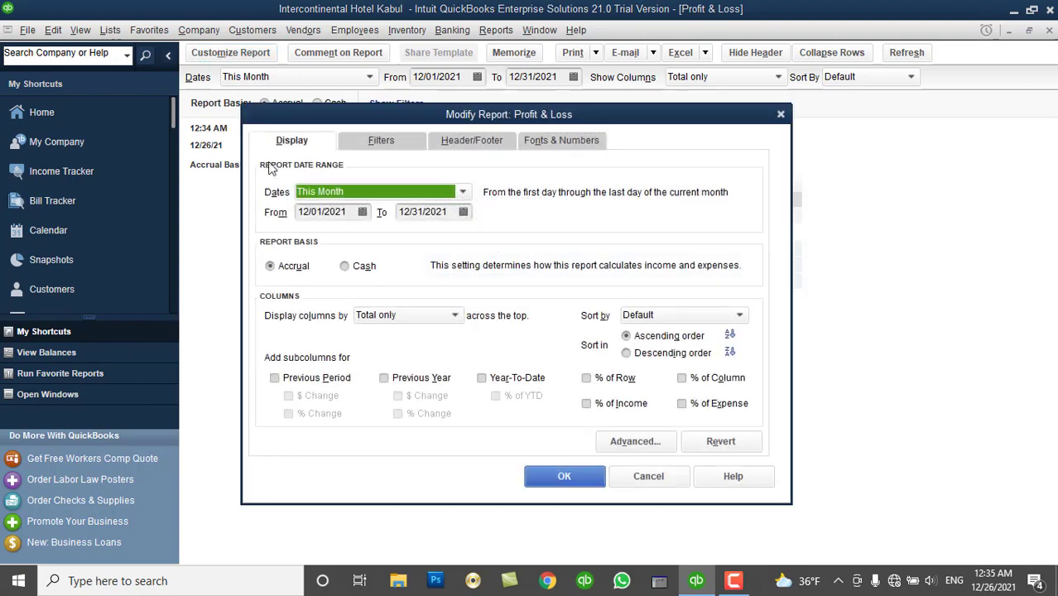
{"action": "left_click", "coordinate": [369, 145]}
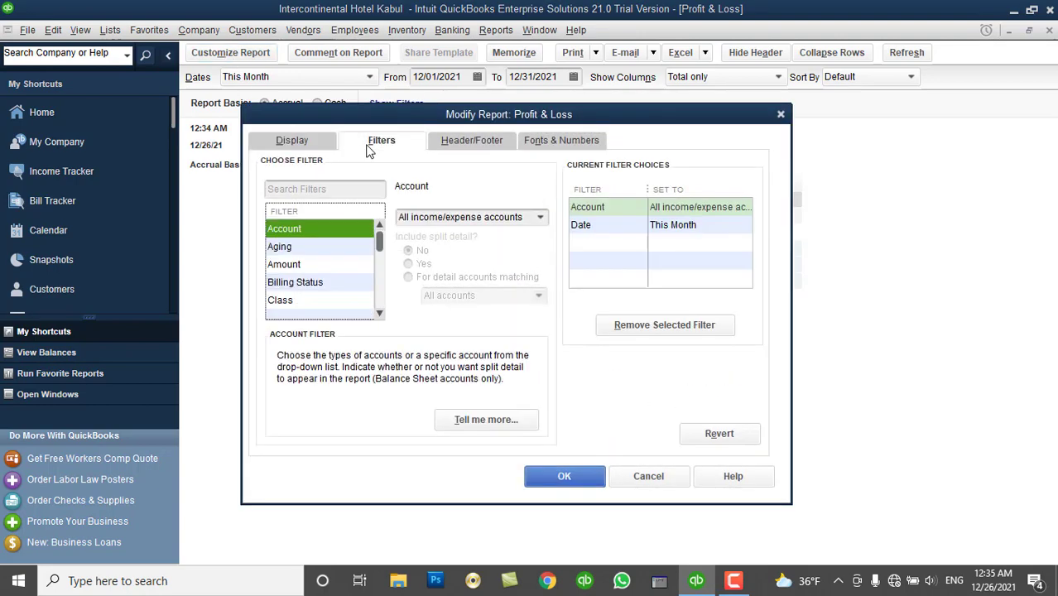
{"action": "left_click", "coordinate": [346, 303]}
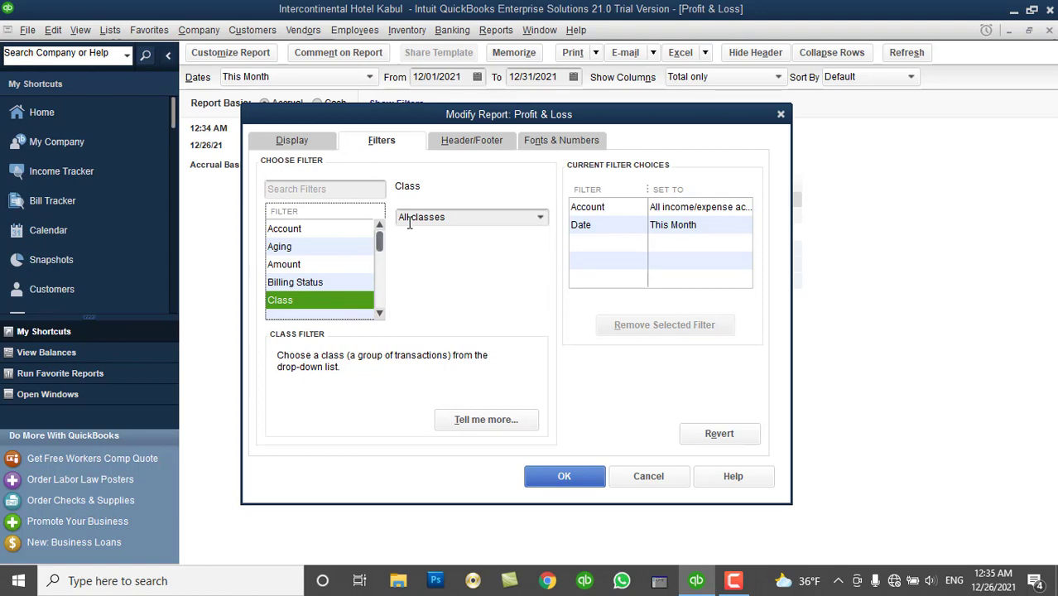
{"action": "left_click", "coordinate": [540, 218]}
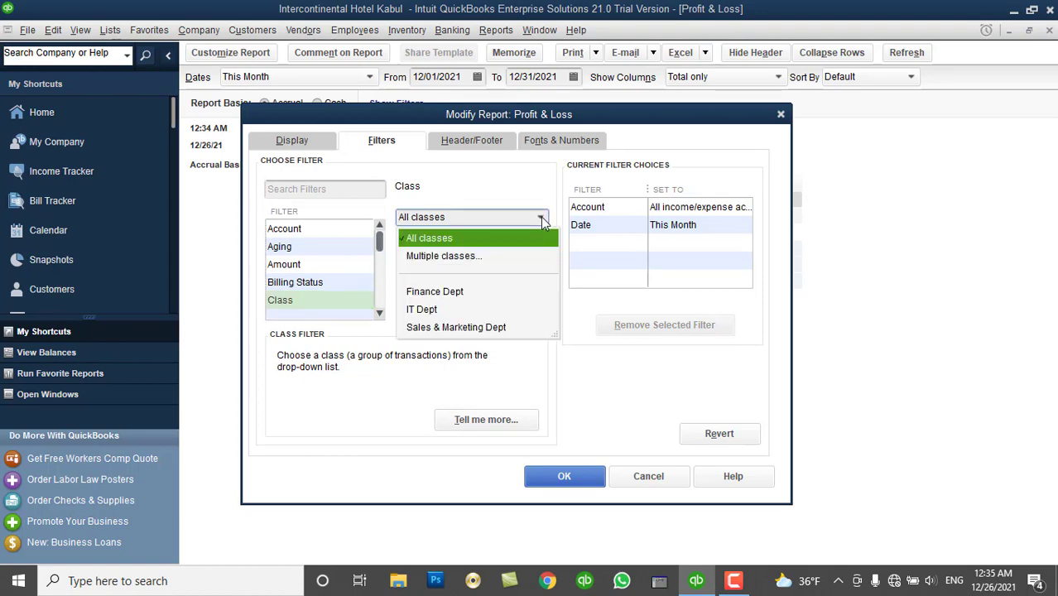
{"action": "left_click", "coordinate": [446, 292]}
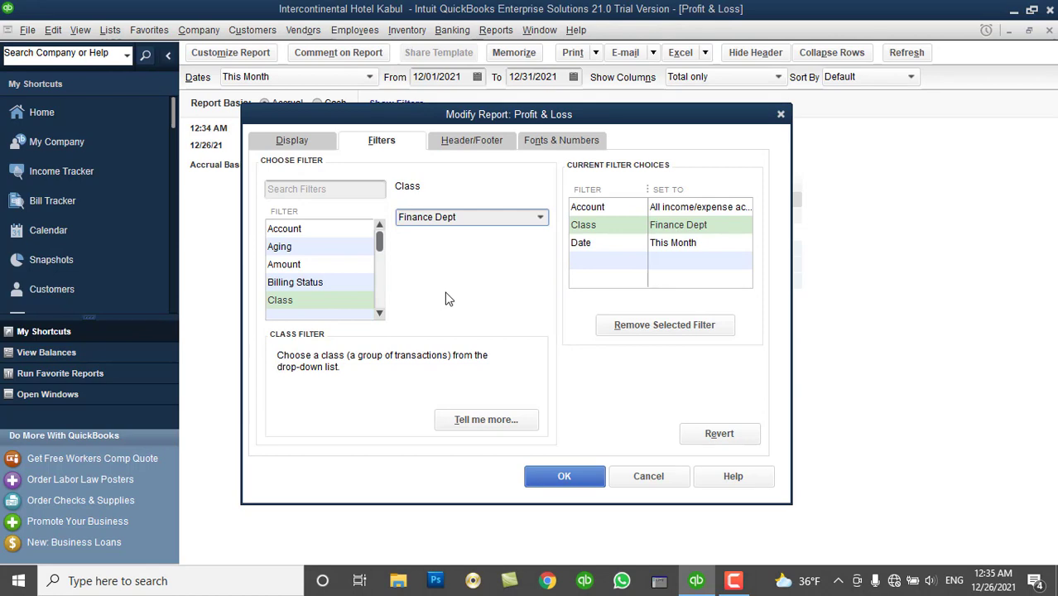
{"action": "left_click", "coordinate": [562, 484]}
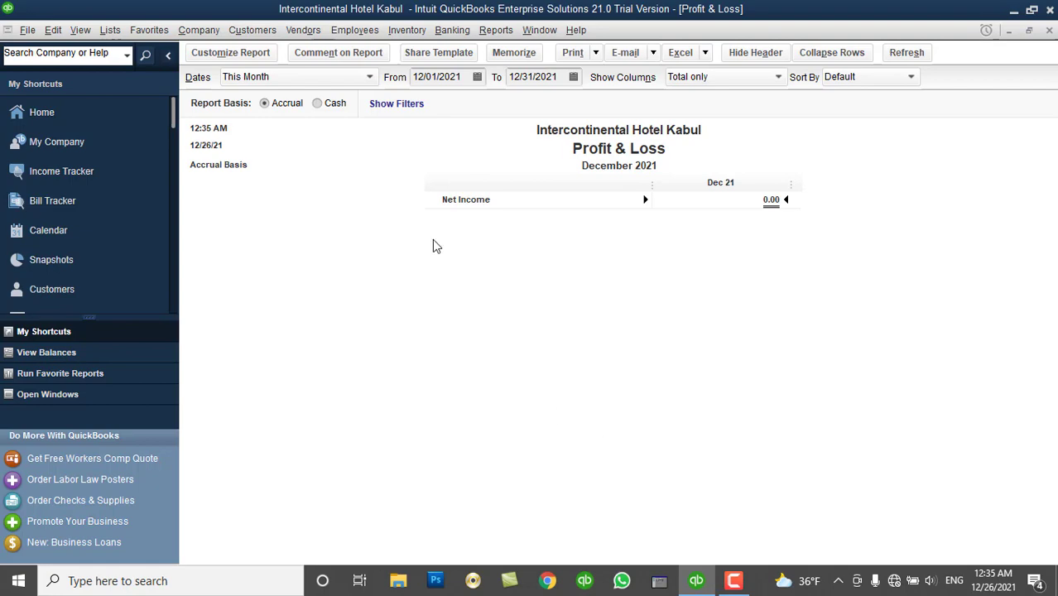
Change the report's class filter to IT Dept, showing 500.00.
{"action": "left_click", "coordinate": [265, 58]}
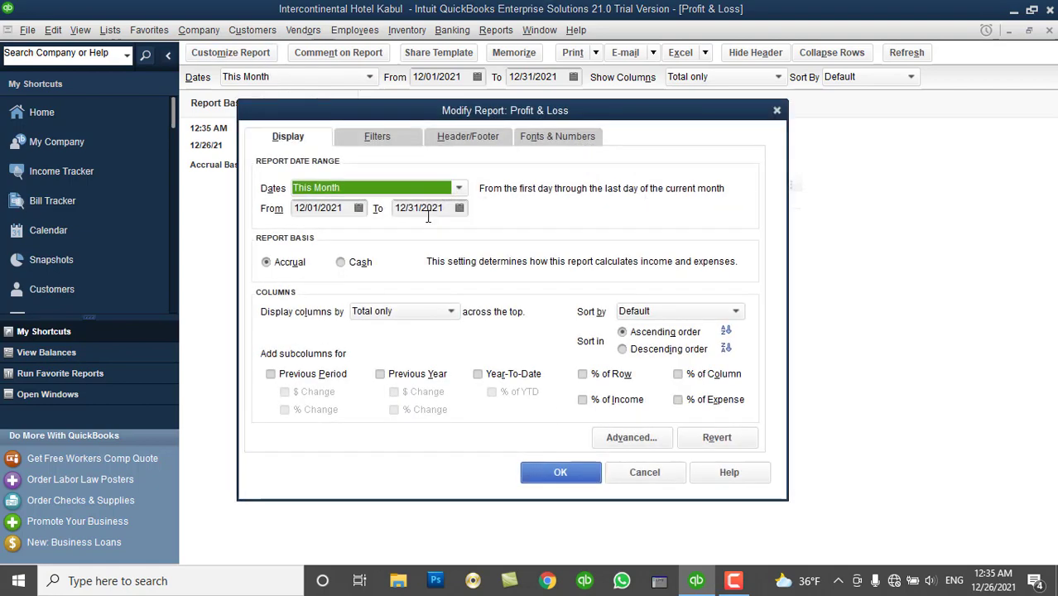
{"action": "left_click", "coordinate": [389, 136]}
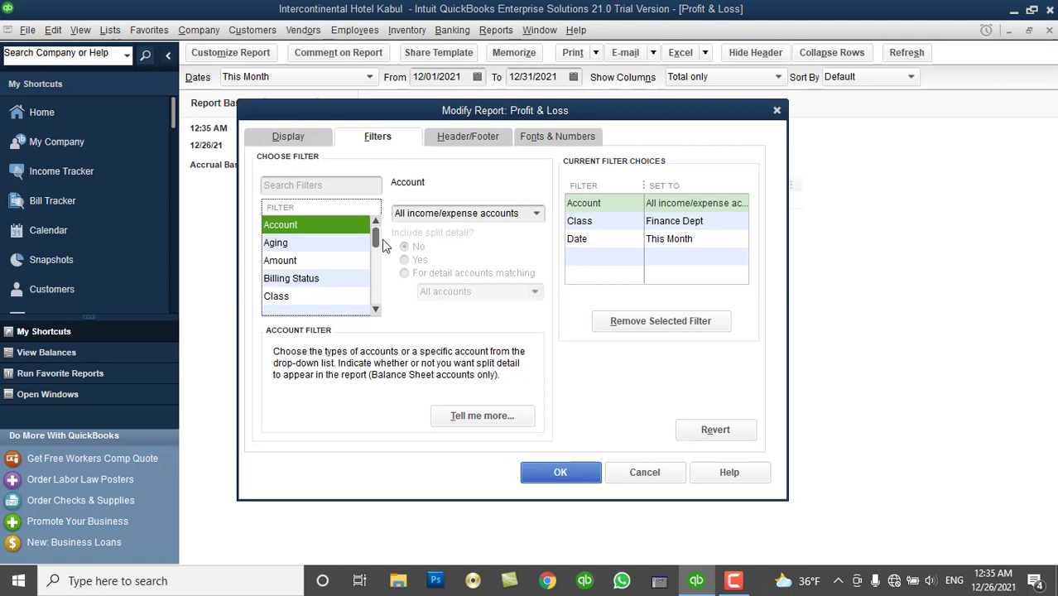
{"action": "left_click", "coordinate": [308, 295]}
{"action": "left_click", "coordinate": [524, 213]}
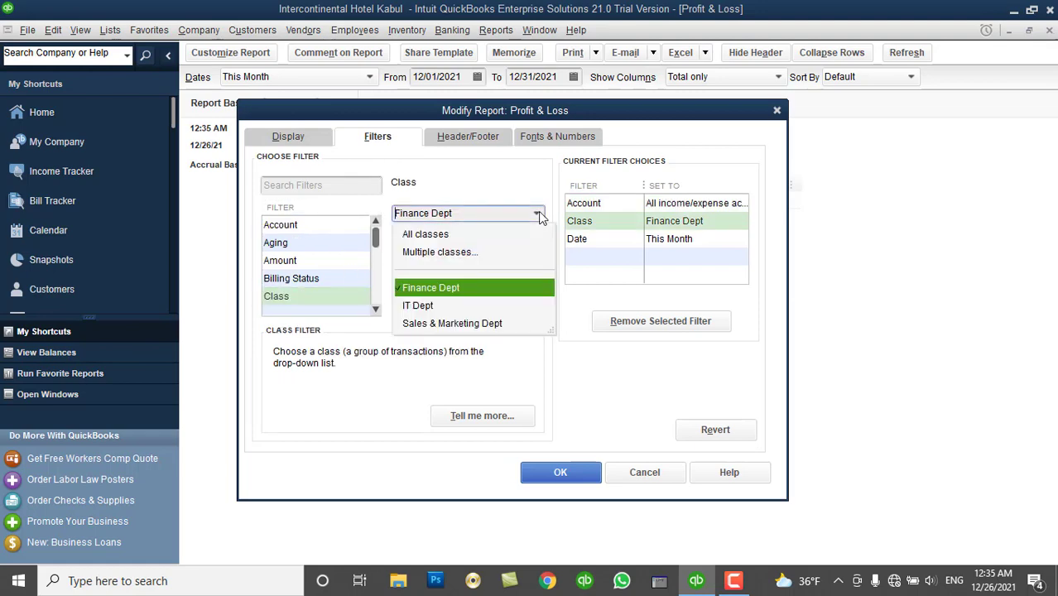
{"action": "left_click", "coordinate": [453, 309]}
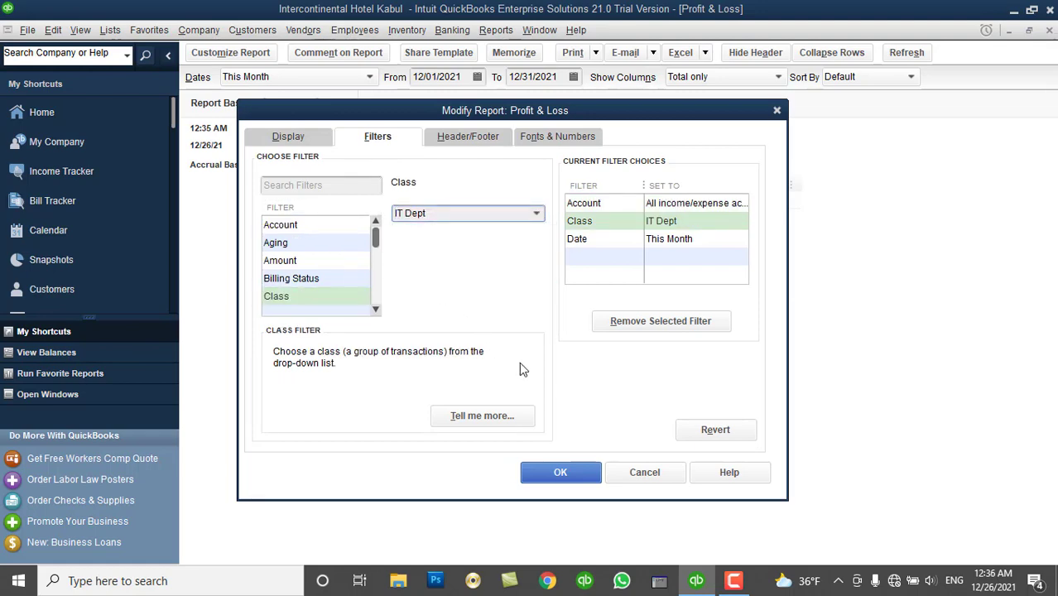
{"action": "left_click", "coordinate": [560, 472]}
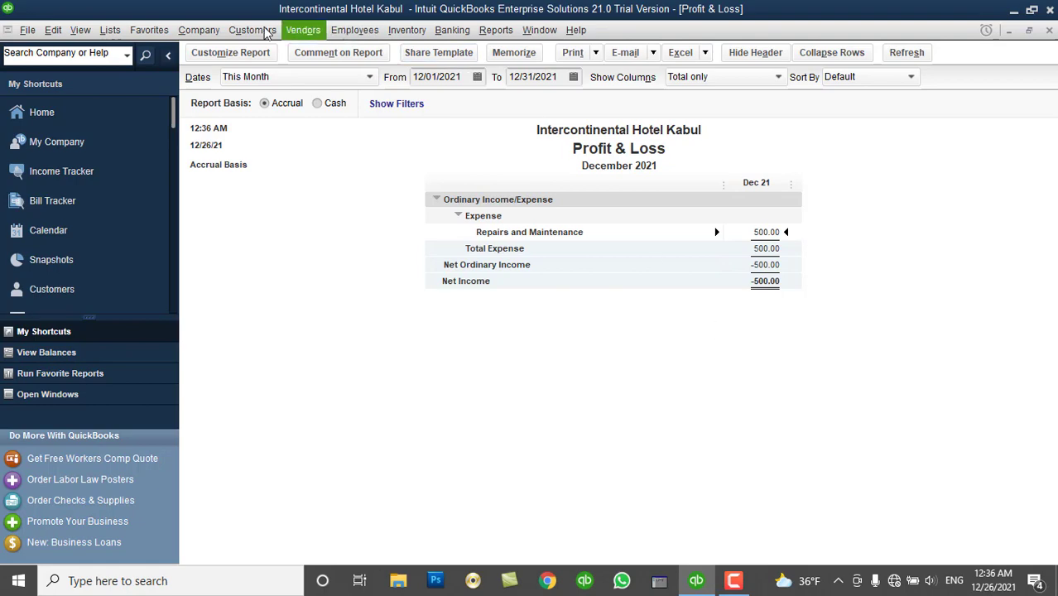
Switch the class filter to Sales & Marketing Dept, showing 1,000.00, then close the report.
{"action": "left_click", "coordinate": [230, 52]}
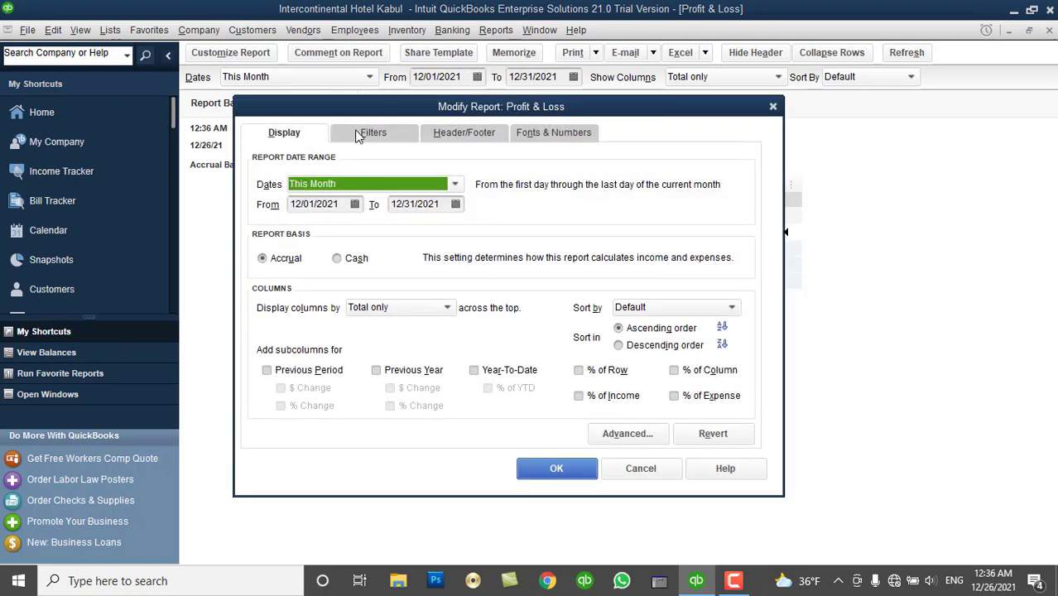
{"action": "left_click", "coordinate": [357, 135]}
{"action": "left_click", "coordinate": [298, 290]}
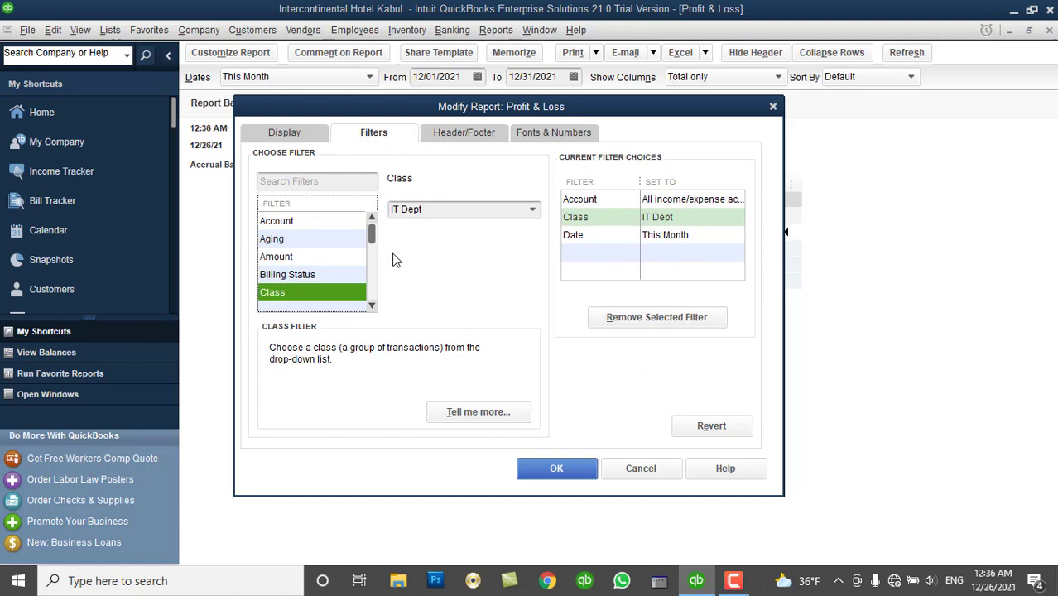
{"action": "left_click", "coordinate": [532, 210]}
{"action": "left_click", "coordinate": [452, 325]}
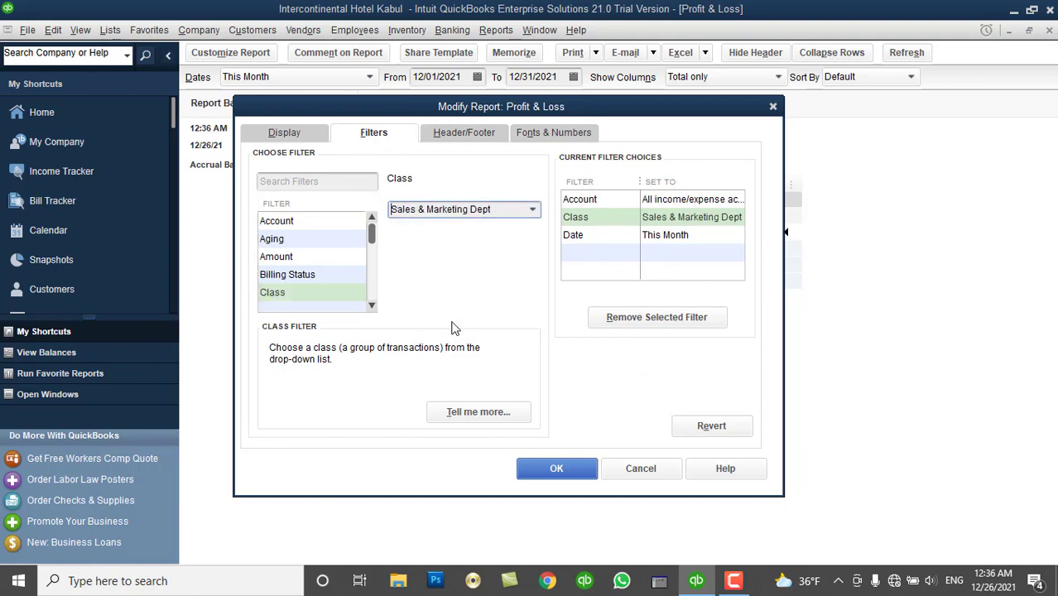
{"action": "left_click", "coordinate": [548, 469]}
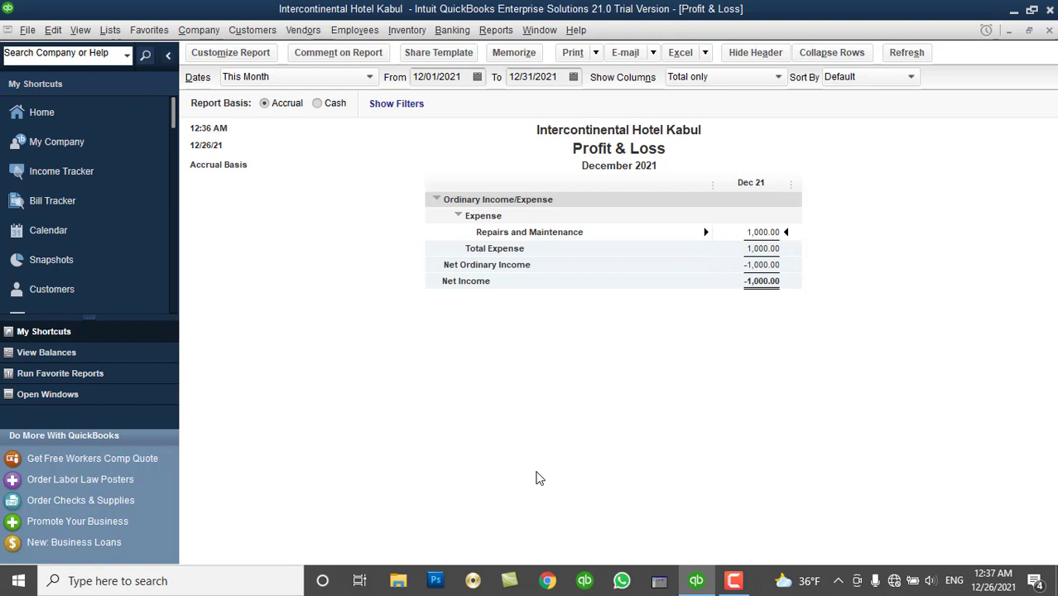
{"action": "left_click", "coordinate": [1050, 31]}
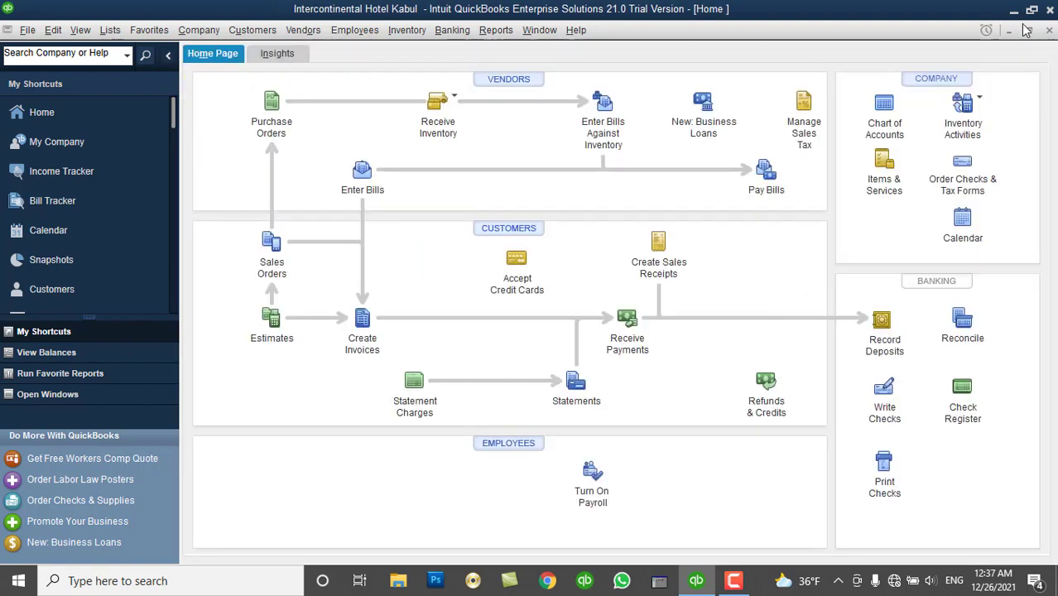
Open the Inventory Site List and delete the Drop Ship site.
{"action": "left_click", "coordinate": [110, 31]}
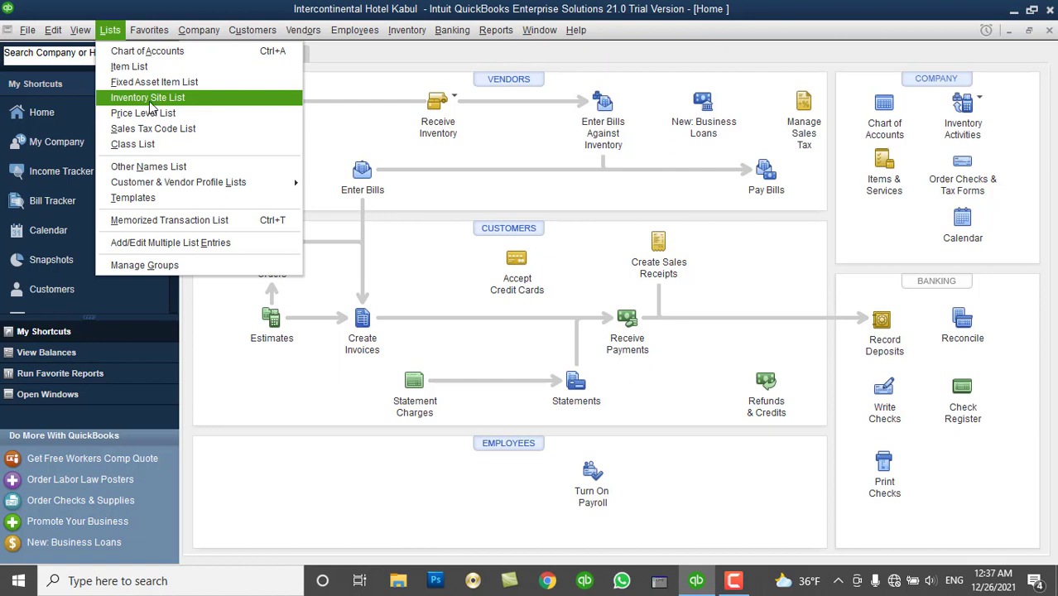
{"action": "left_click", "coordinate": [151, 98]}
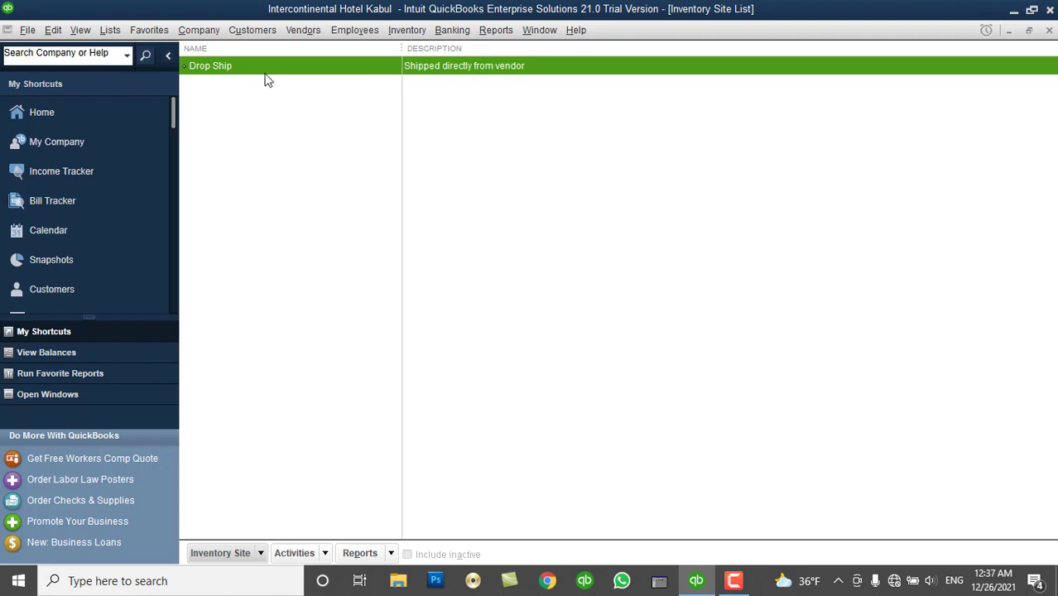
{"action": "right_click", "coordinate": [261, 72]}
{"action": "left_click", "coordinate": [283, 152]}
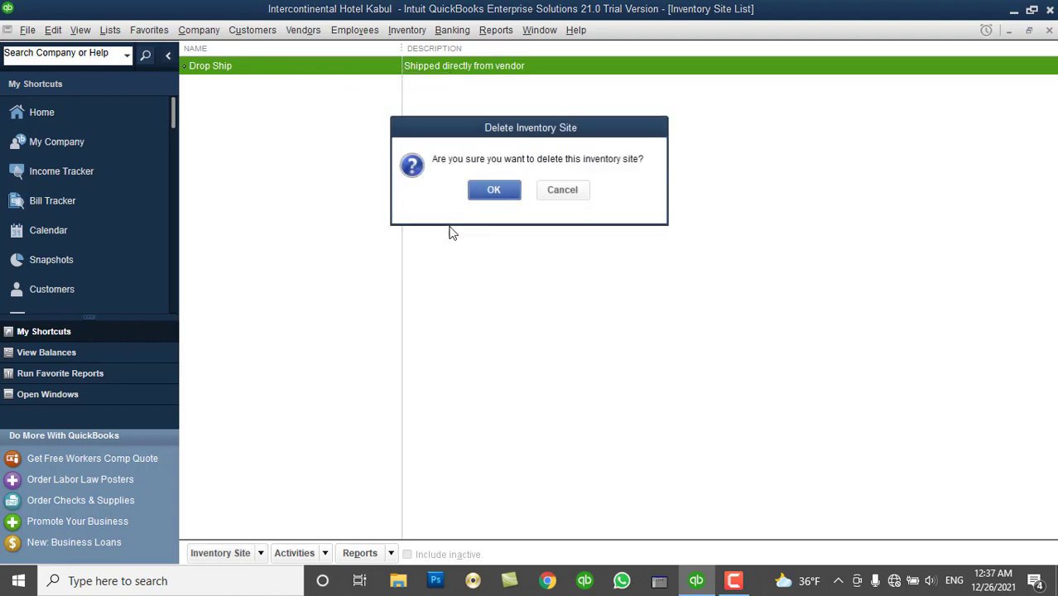
{"action": "left_click", "coordinate": [493, 188]}
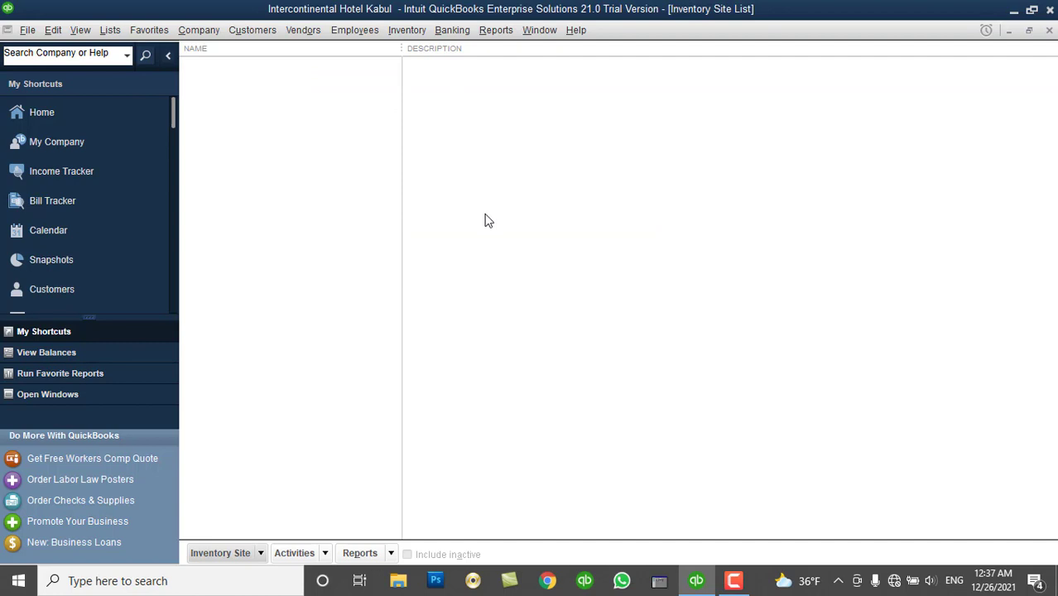
{"action": "right_click", "coordinate": [303, 145]}
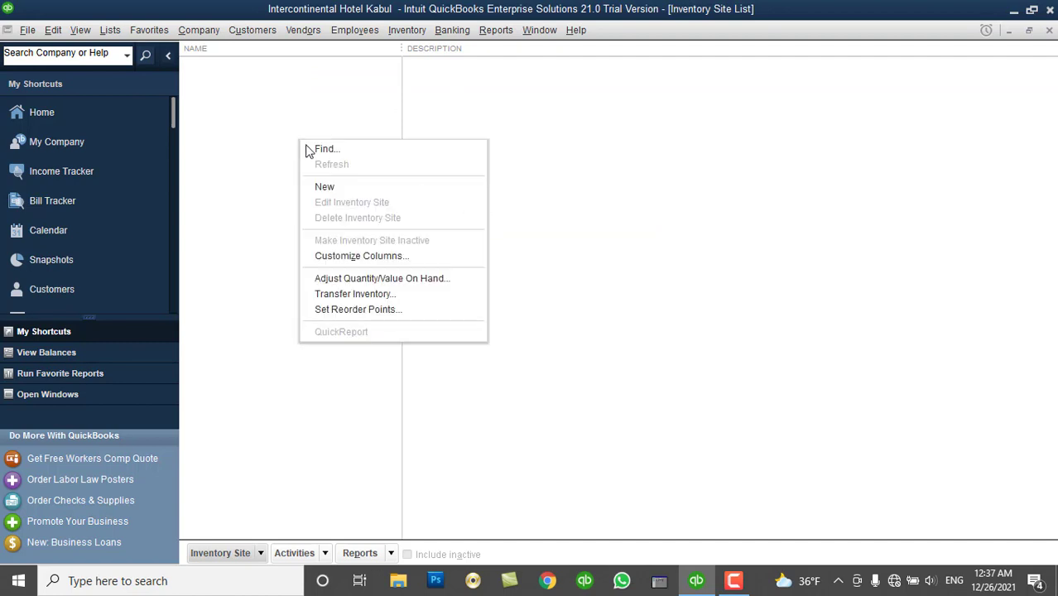
{"action": "left_click", "coordinate": [210, 553]}
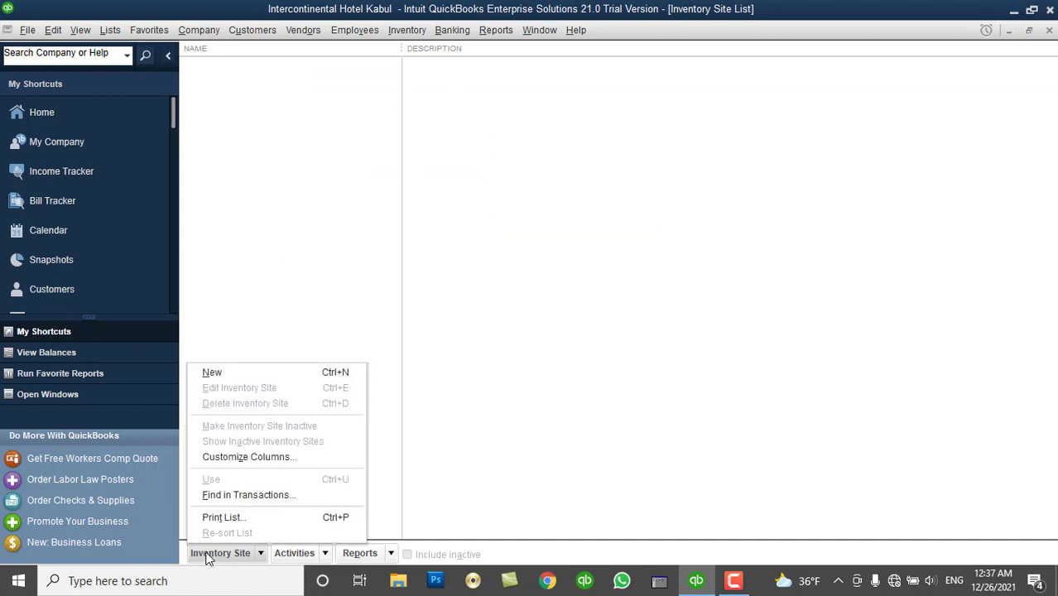
Create the Kabul Main Branch inventory site, entering its phone number and site address.
{"action": "left_click", "coordinate": [264, 374]}
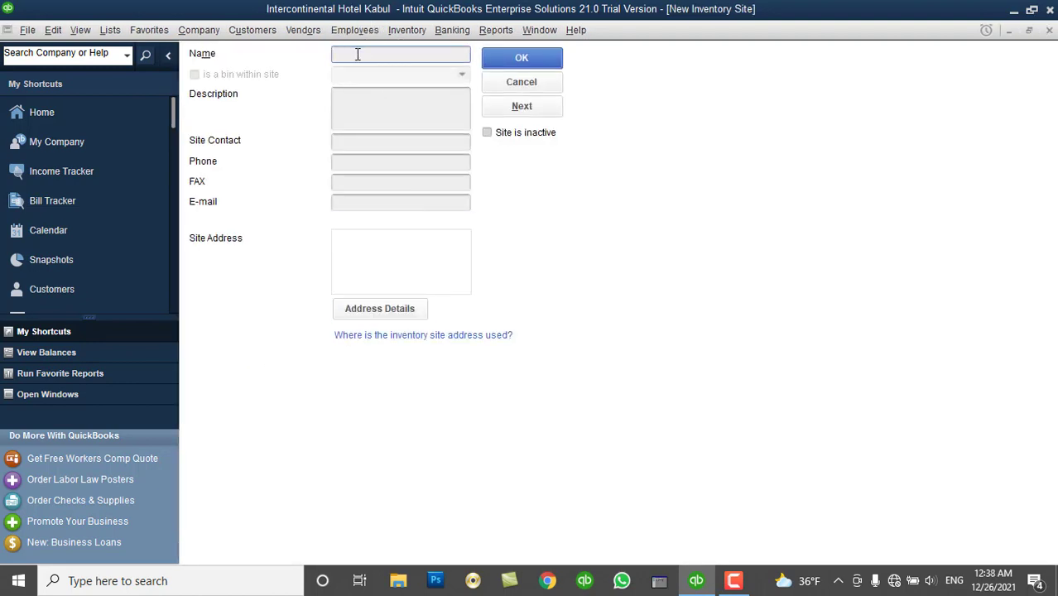
{"action": "type", "text": "Kabul Main Branch"}
{"action": "left_click", "coordinate": [369, 126]}
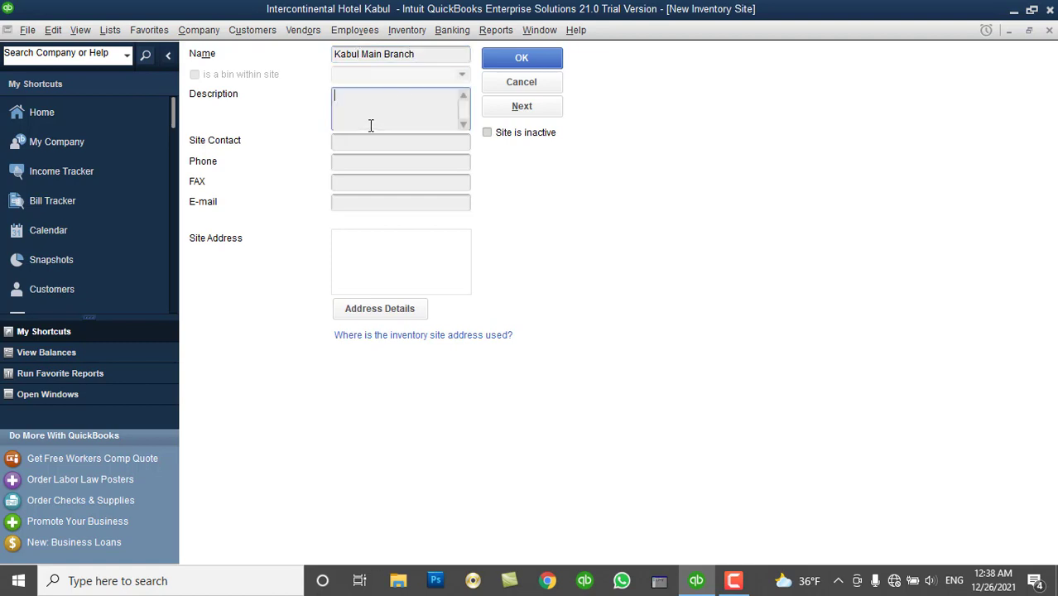
{"action": "left_click", "coordinate": [371, 144]}
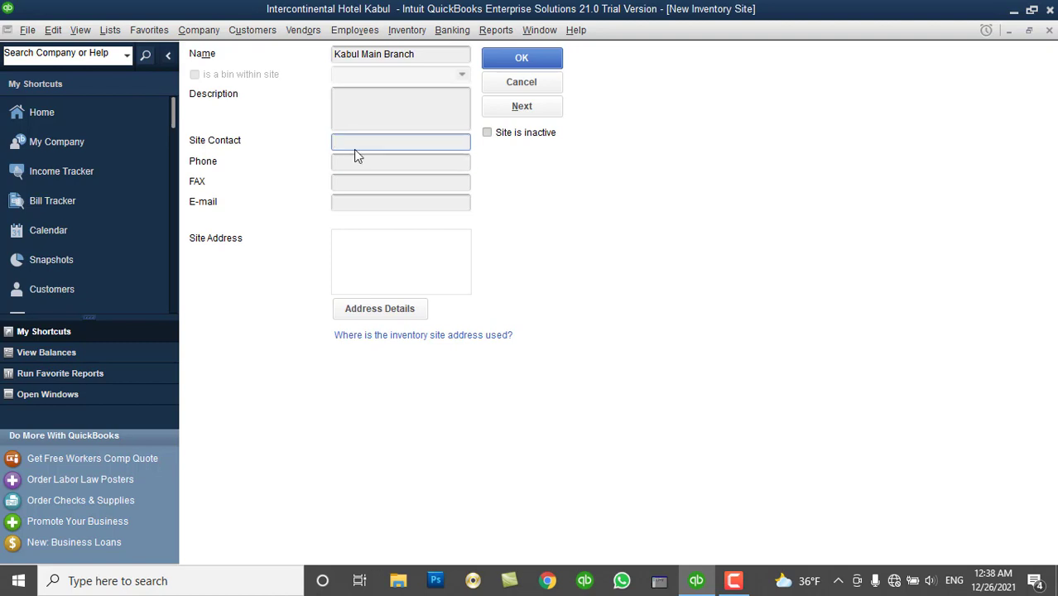
{"action": "left_click", "coordinate": [344, 161]}
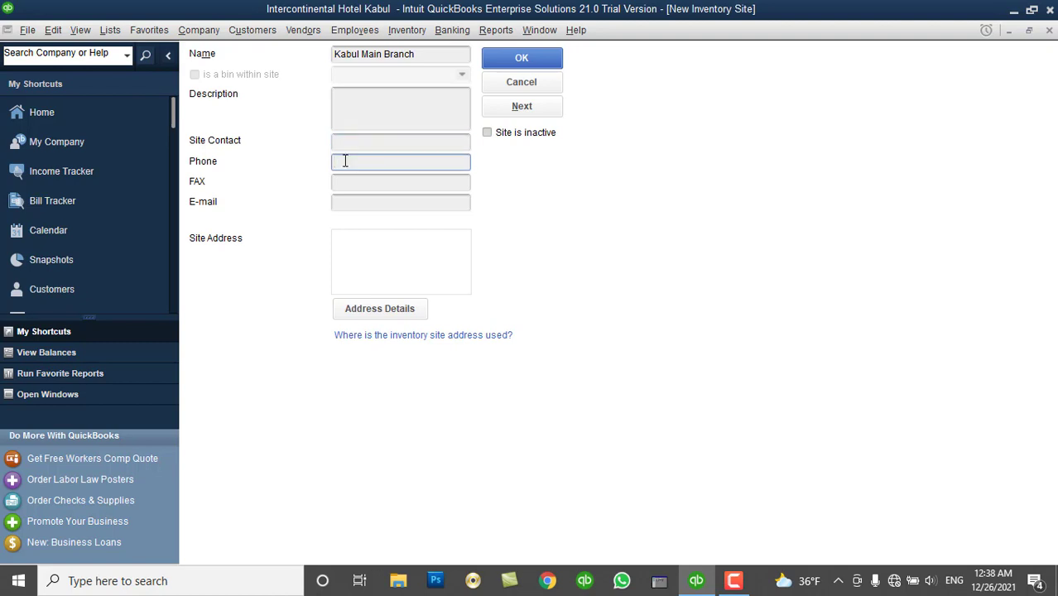
{"action": "left_click", "coordinate": [337, 142]}
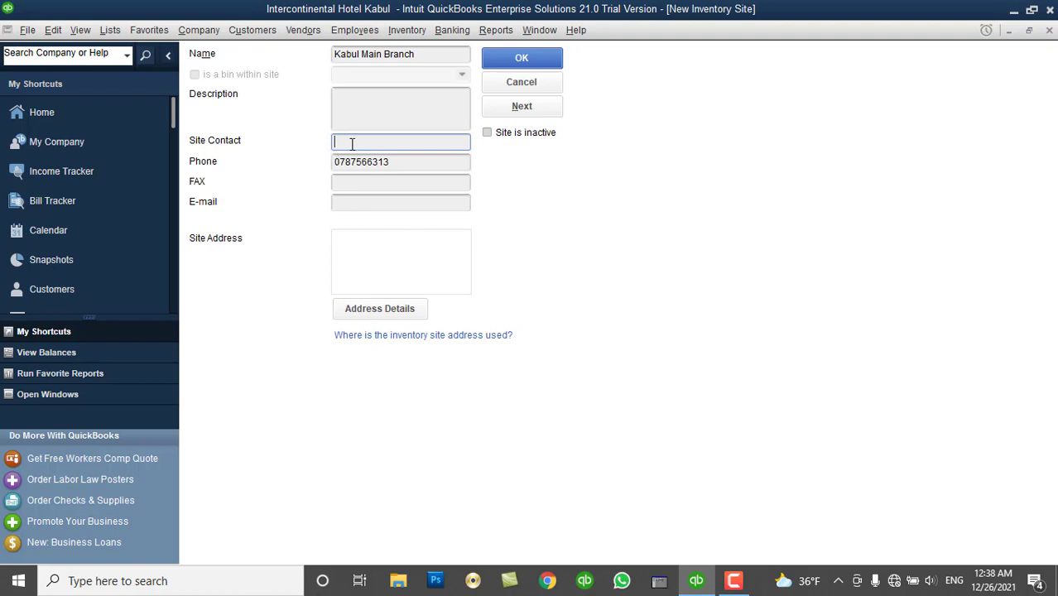
{"action": "left_click", "coordinate": [356, 202]}
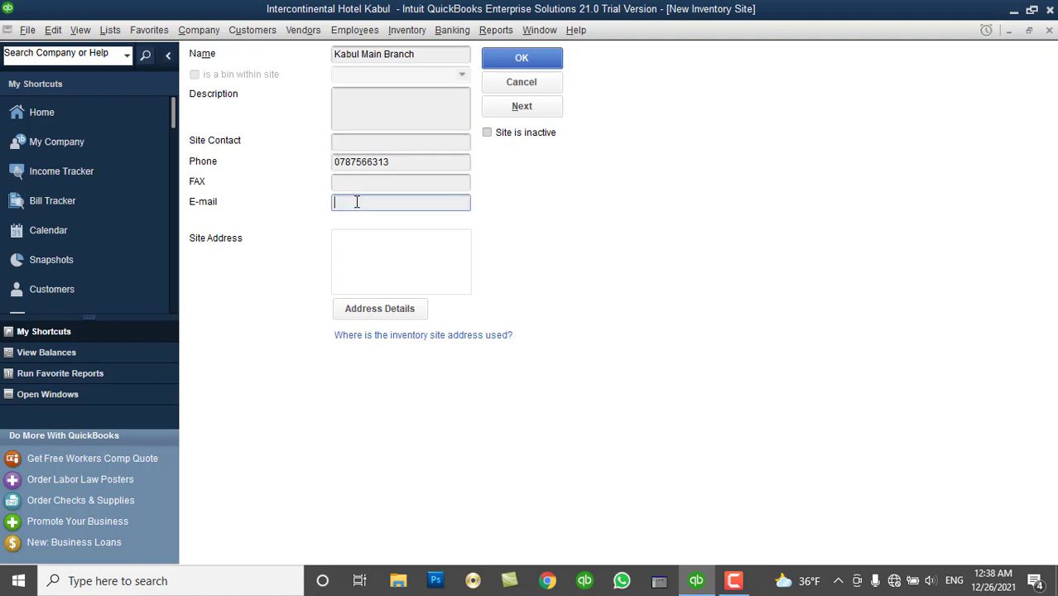
{"action": "left_click", "coordinate": [347, 263]}
{"action": "type", "text": "Koti"}
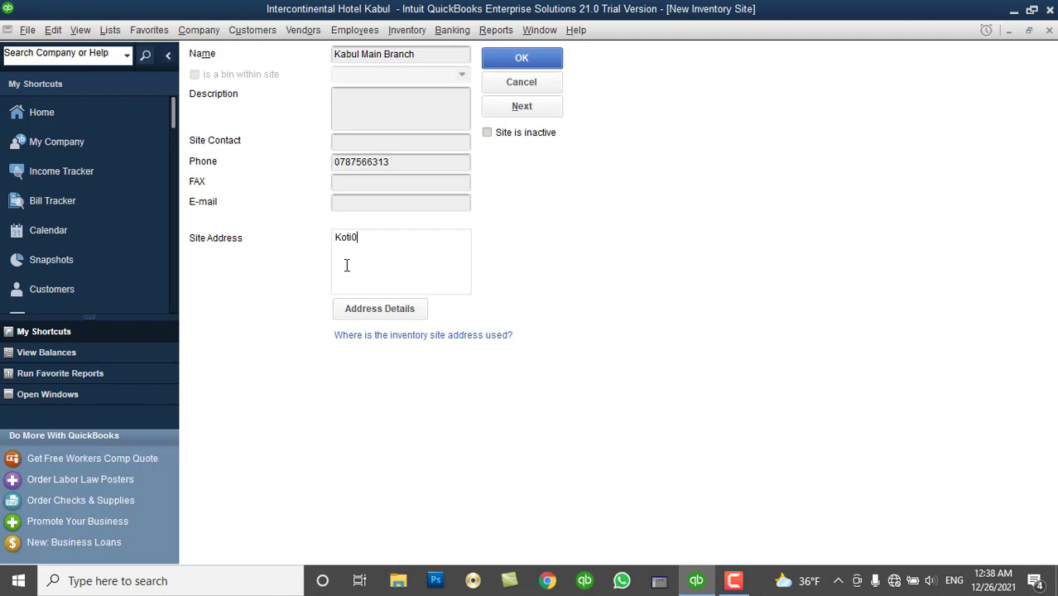
{"action": "type", "text": "-e-sangi, District#3"}
{"action": "left_click", "coordinate": [452, 141]}
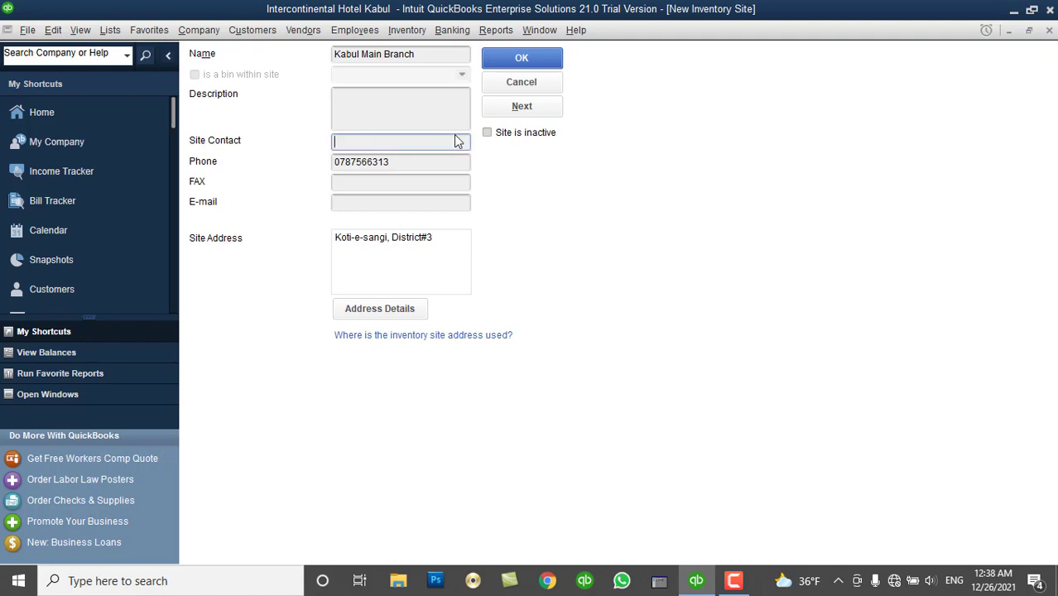
{"action": "left_click", "coordinate": [523, 114]}
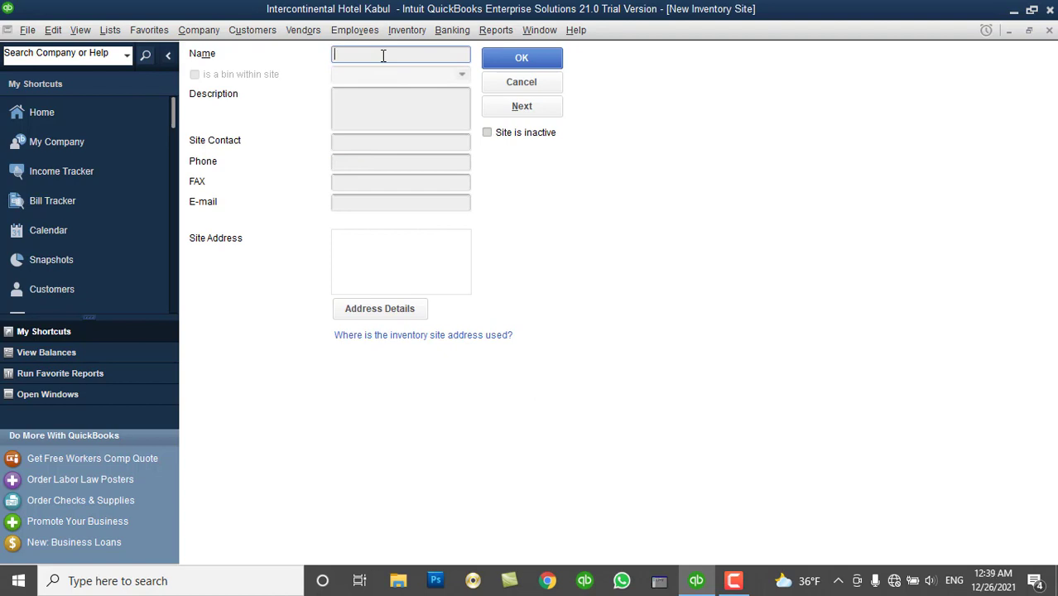
Add Nangarhar Branch, Kandahar Branch and Baghlan Branch inventory sites, then close the site list.
{"action": "type", "text": "Nangarhar P"}
{"action": "type", "text": "ranch"}
{"action": "left_click", "coordinate": [510, 111]}
{"action": "type", "text": "Kandahar Branch"}
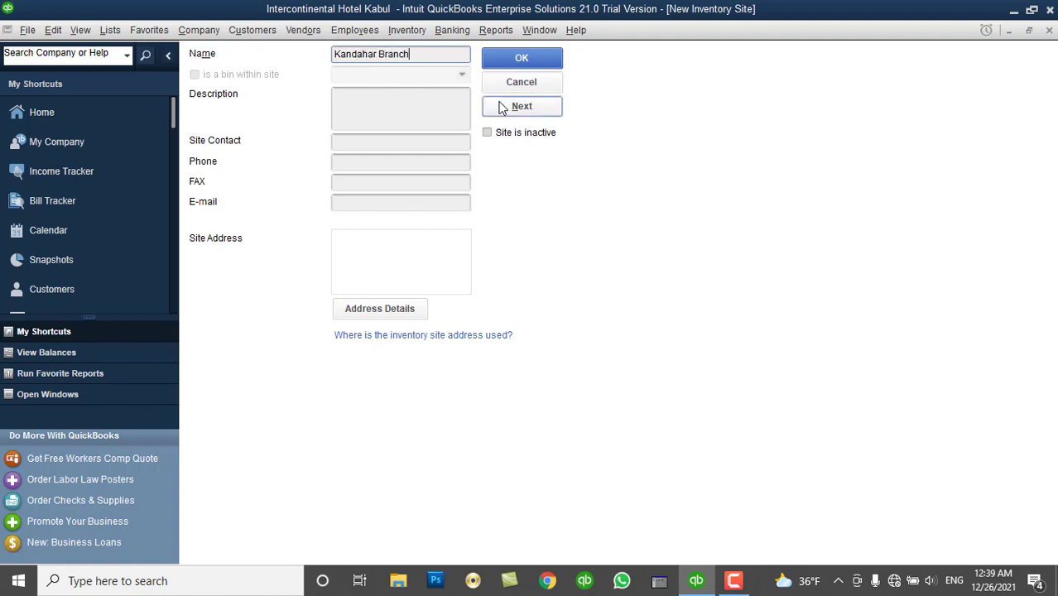
{"action": "left_click", "coordinate": [503, 108]}
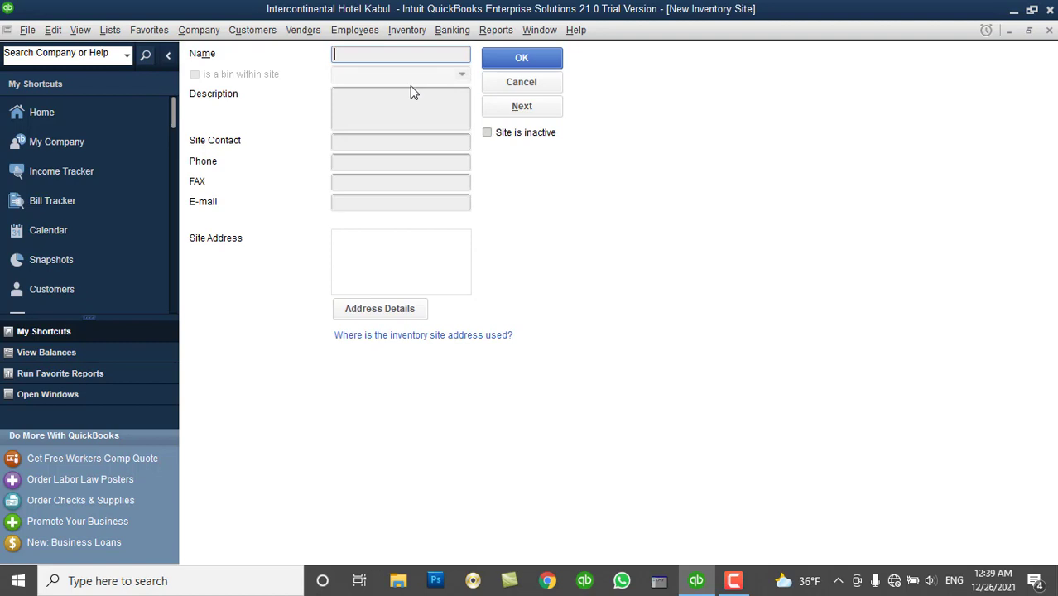
{"action": "type", "text": "Baghlan Branch"}
{"action": "left_click", "coordinate": [499, 65]}
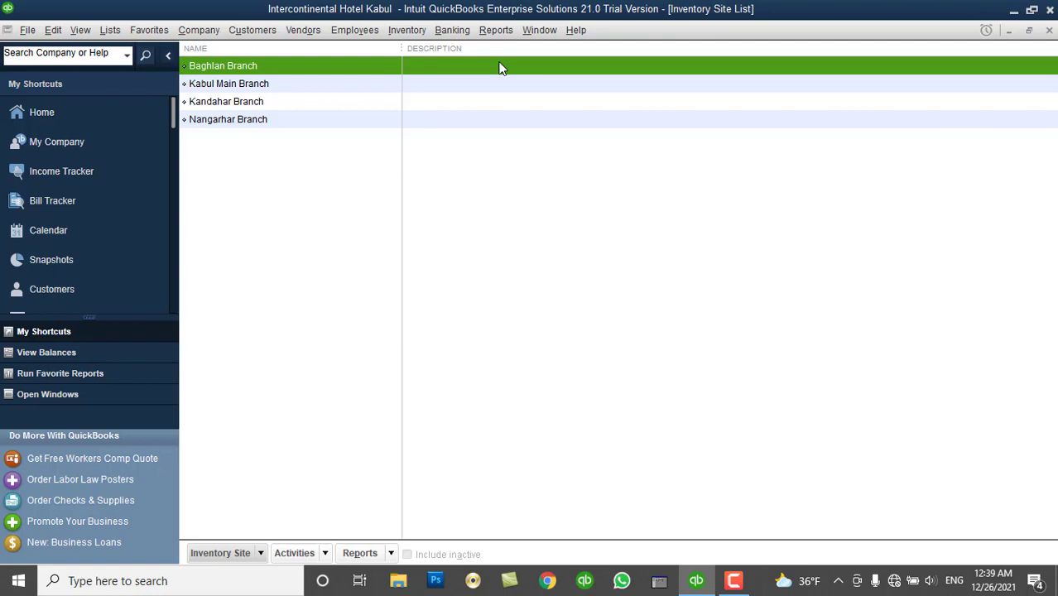
{"action": "left_click", "coordinate": [1049, 31]}
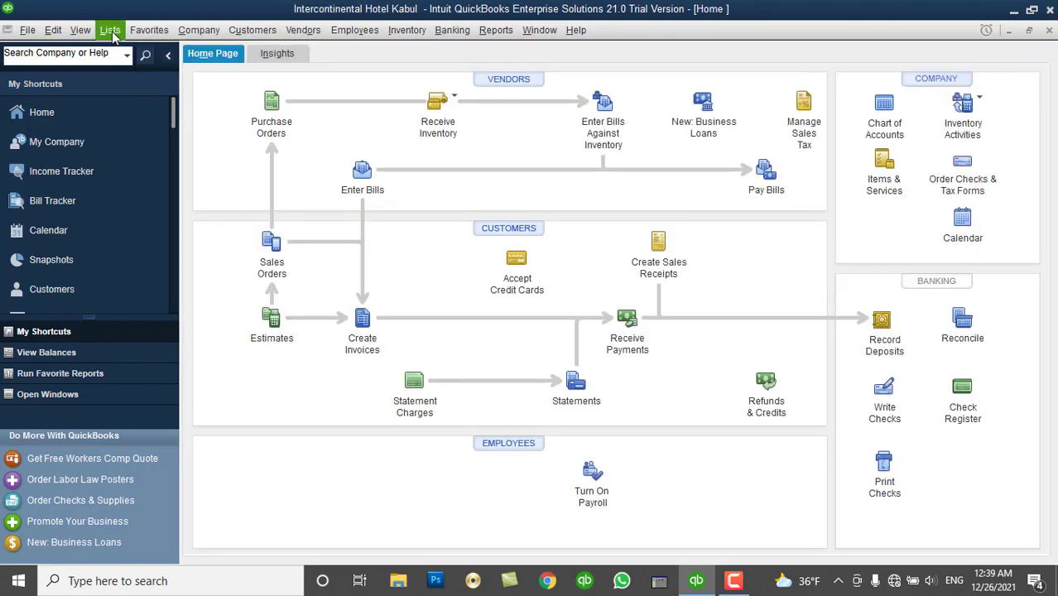
Start a new Inventory Part item named 'DELL Latitude Screen' in the Item List and enable units of measure.
{"action": "left_click", "coordinate": [112, 33]}
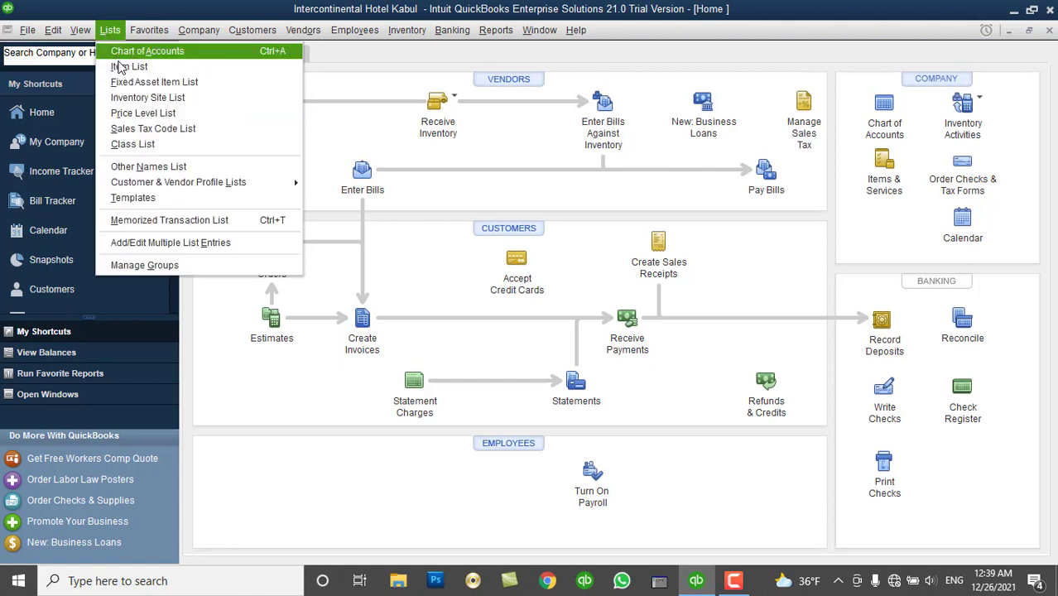
{"action": "left_click", "coordinate": [120, 66]}
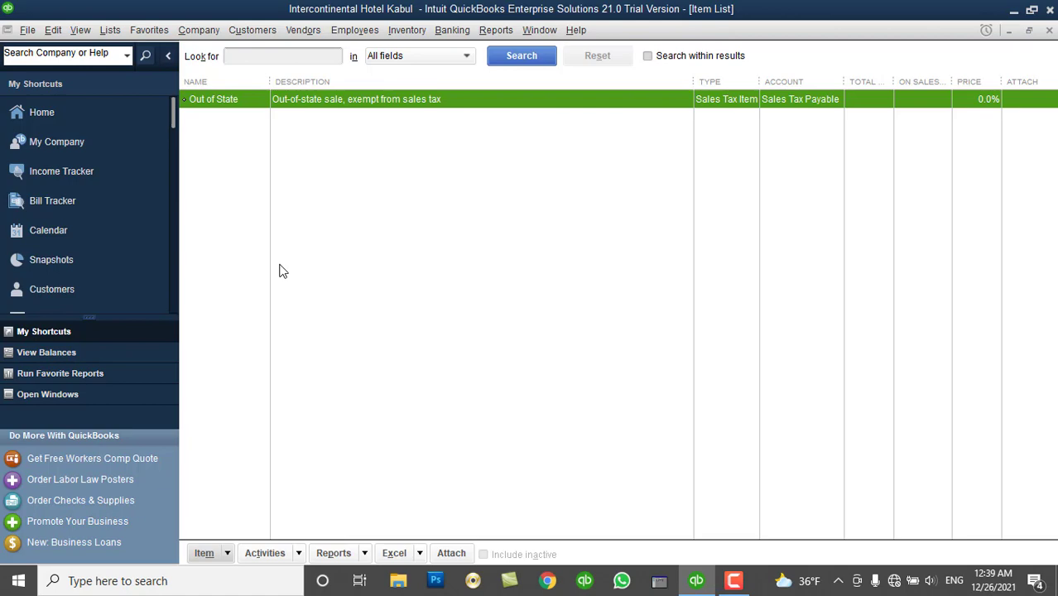
{"action": "right_click", "coordinate": [326, 207]}
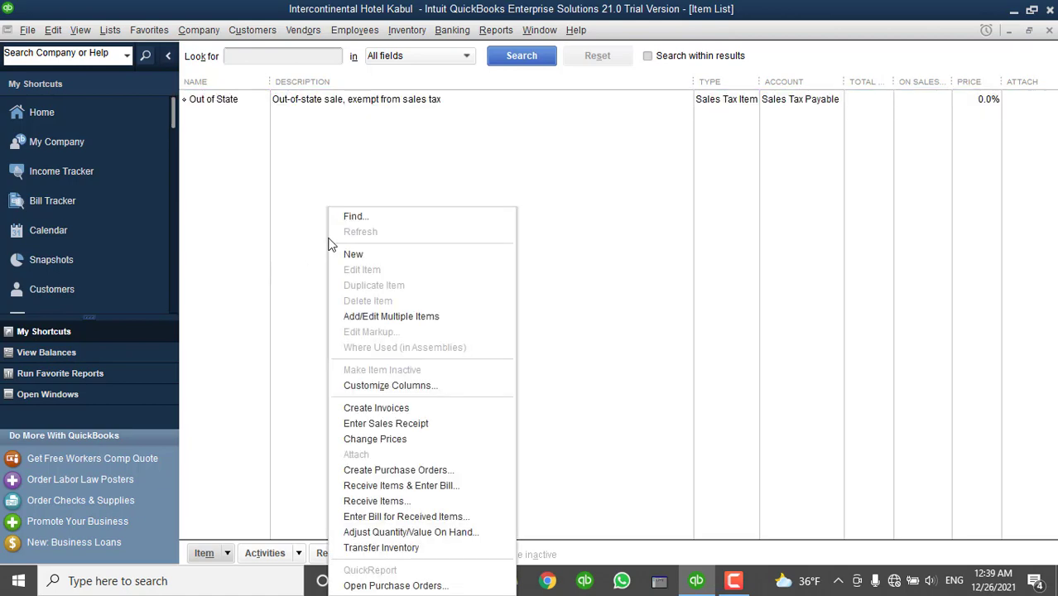
{"action": "left_click", "coordinate": [348, 253]}
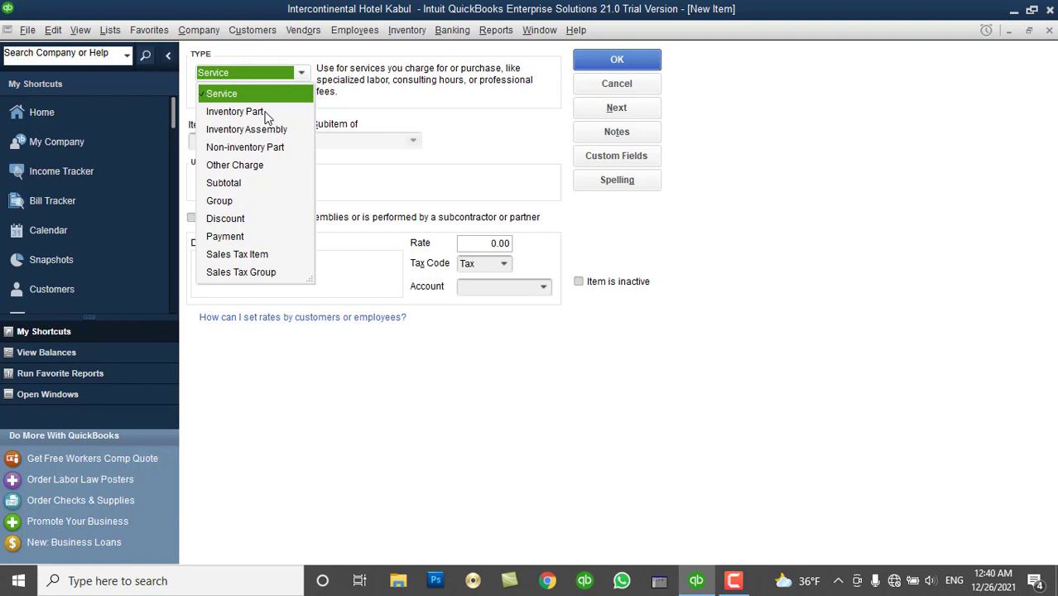
{"action": "left_click", "coordinate": [266, 114]}
{"action": "left_click", "coordinate": [241, 137]}
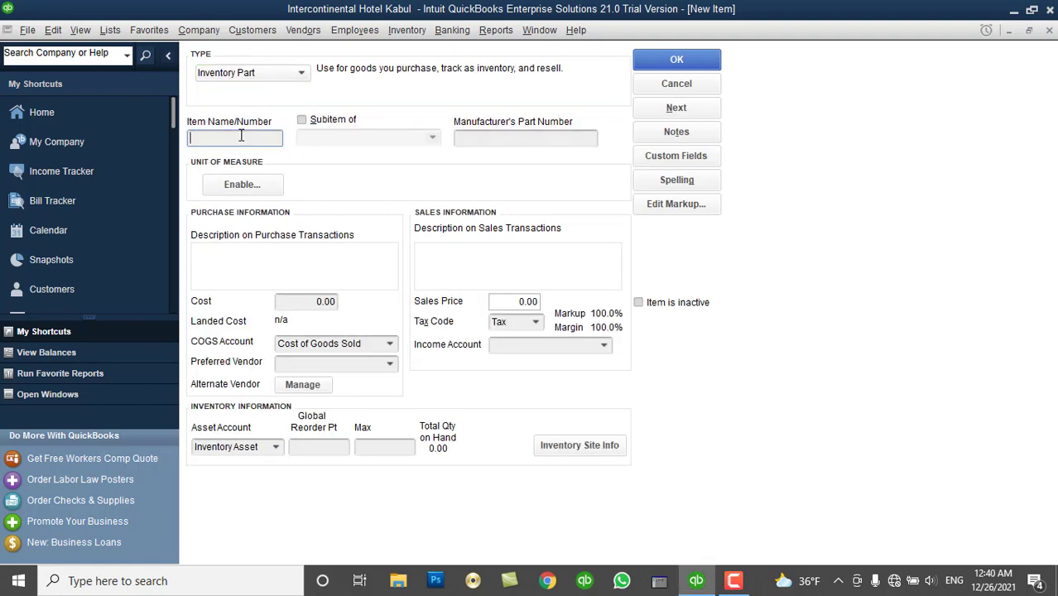
{"action": "type", "text": "DELL Latitude Screen"}
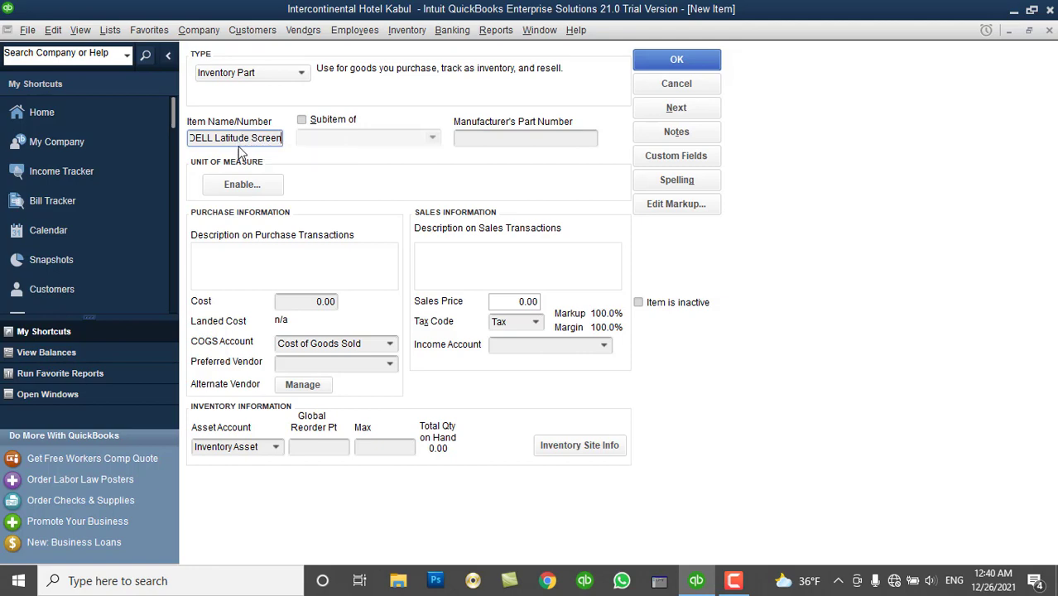
{"action": "left_click", "coordinate": [240, 185]}
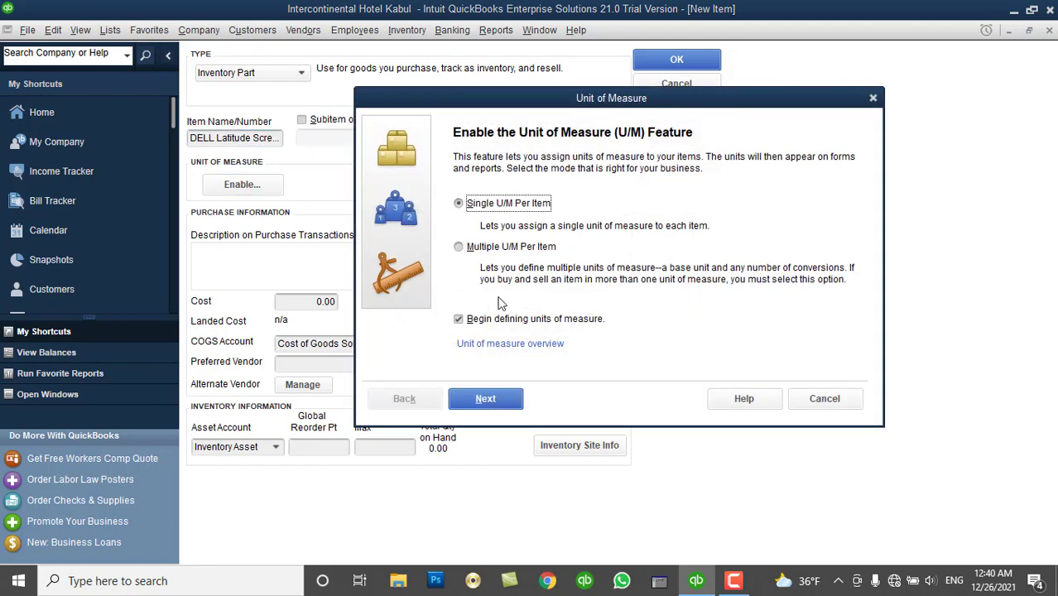
Give DELL Latitude Screen a single Count unit of measure: Each (ea).
{"action": "left_click", "coordinate": [495, 398]}
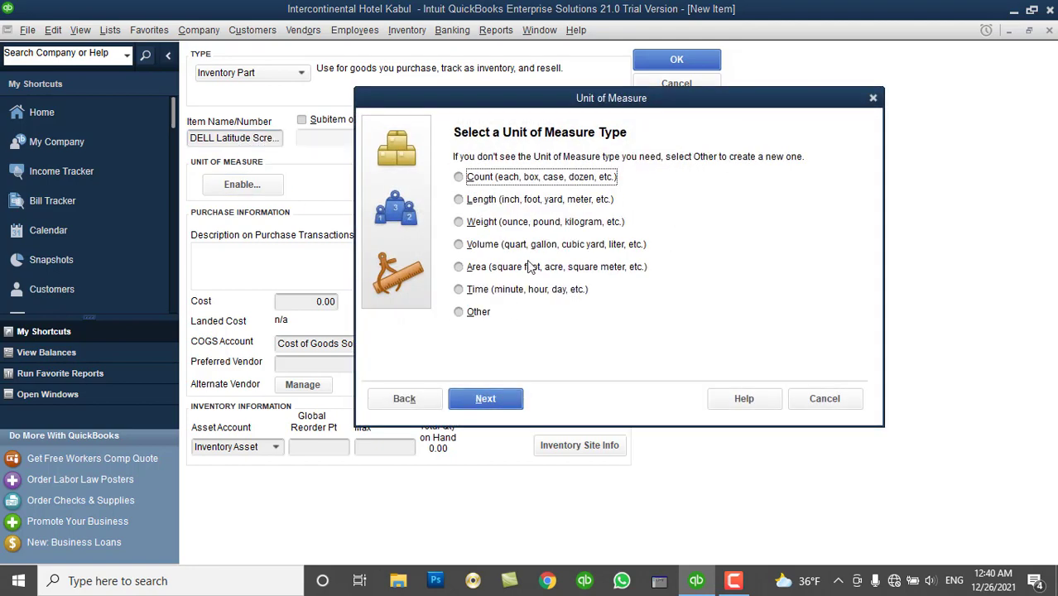
{"action": "left_click", "coordinate": [519, 178]}
{"action": "left_click", "coordinate": [496, 401]}
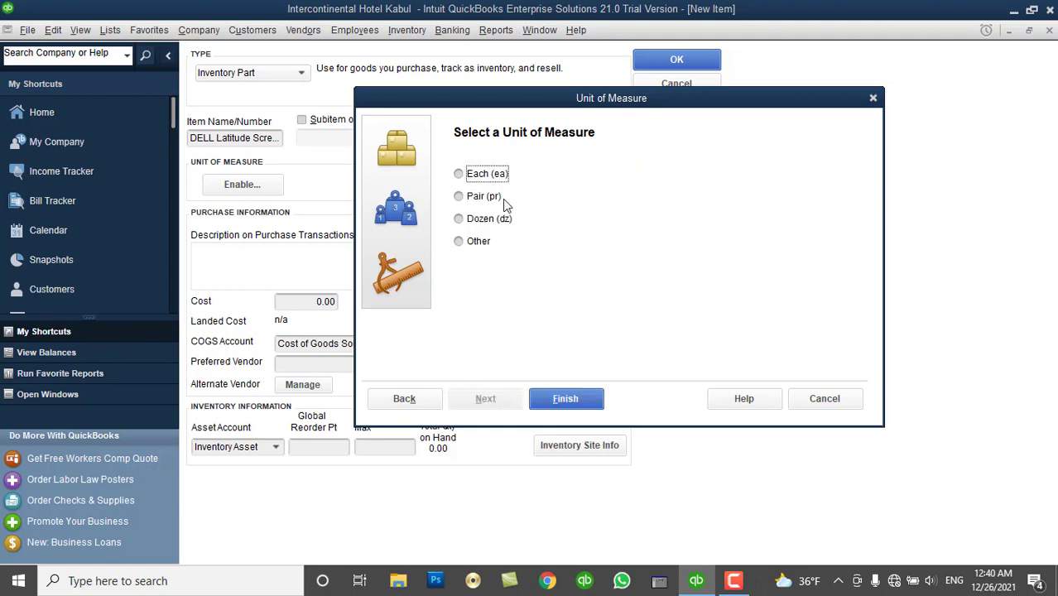
{"action": "left_click", "coordinate": [568, 398]}
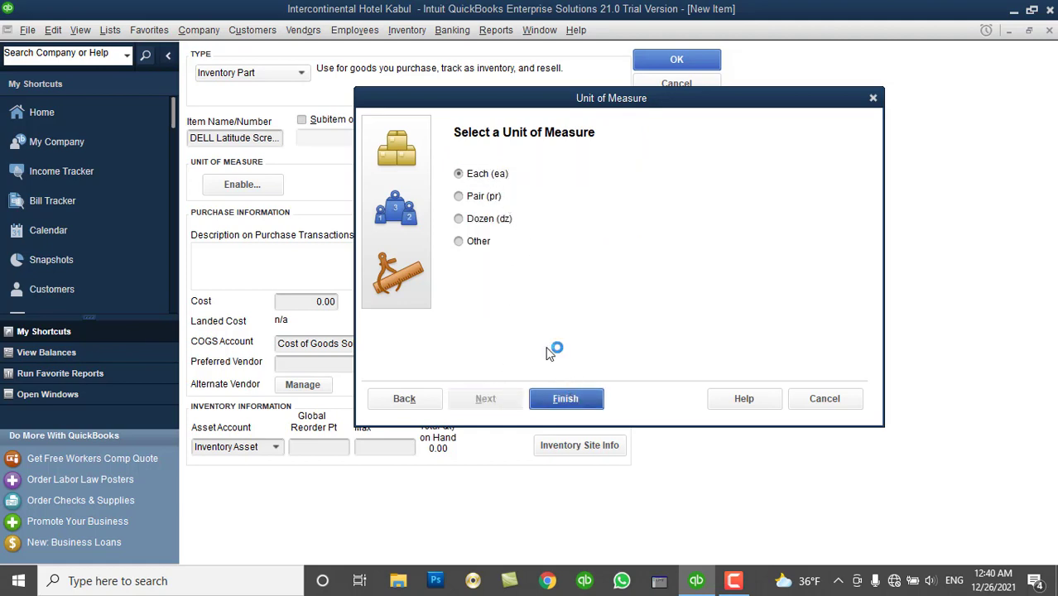
Reuse the item name as the purchase description and set the cost to 20.00.
{"action": "left_click", "coordinate": [192, 138]}
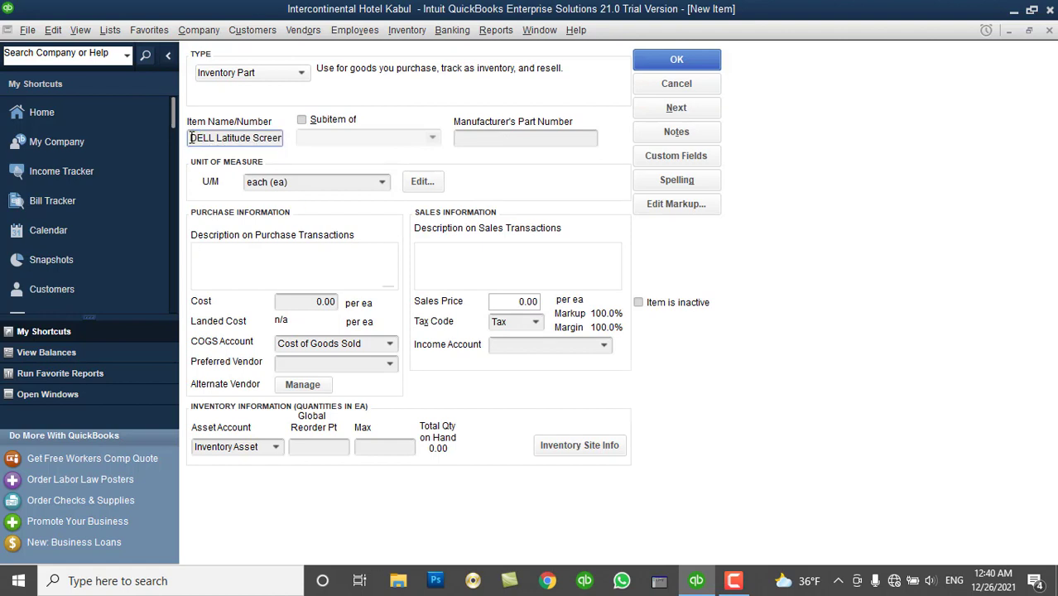
{"action": "left_click_drag", "start_coordinate": [192, 138], "coordinate": [360, 132]}
{"action": "key", "text": "ctrl+c"}
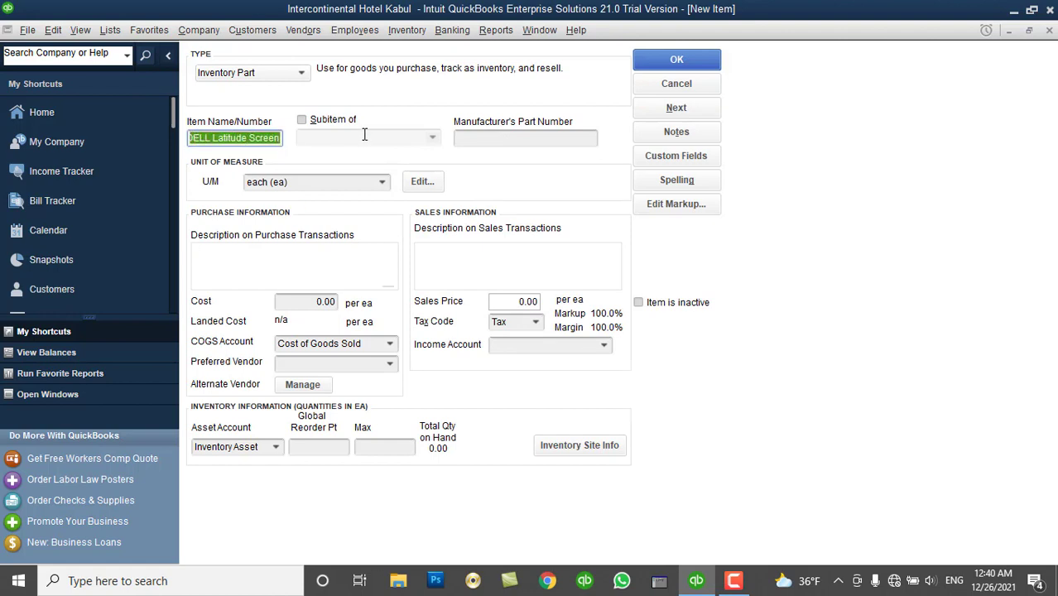
{"action": "left_click", "coordinate": [282, 251]}
{"action": "key", "text": "ctrl+v"}
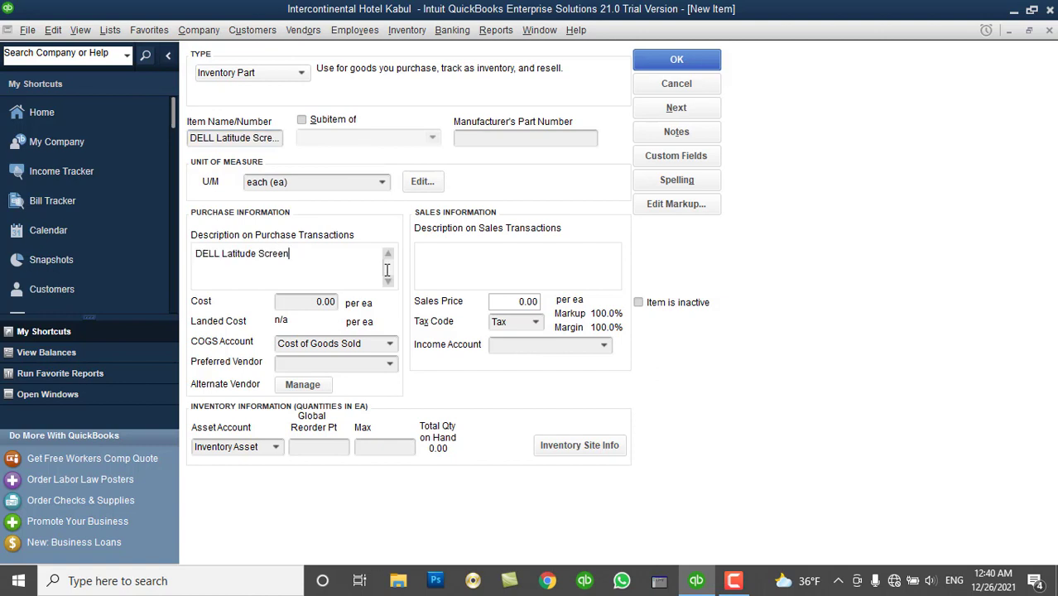
{"action": "key", "text": "Tab"}
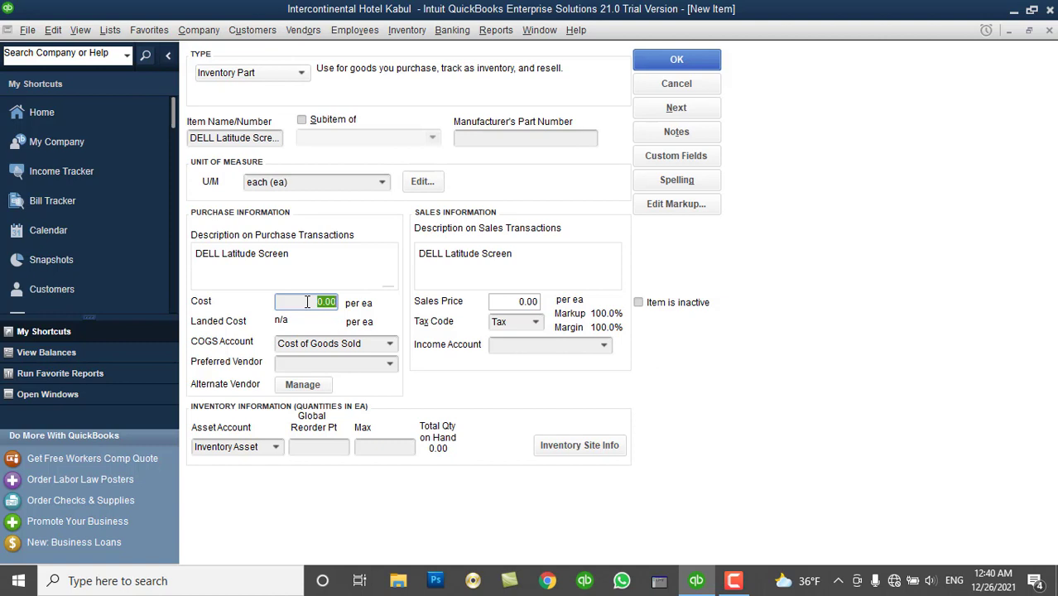
{"action": "type", "text": "20"}
{"action": "key", "text": "Tab"}
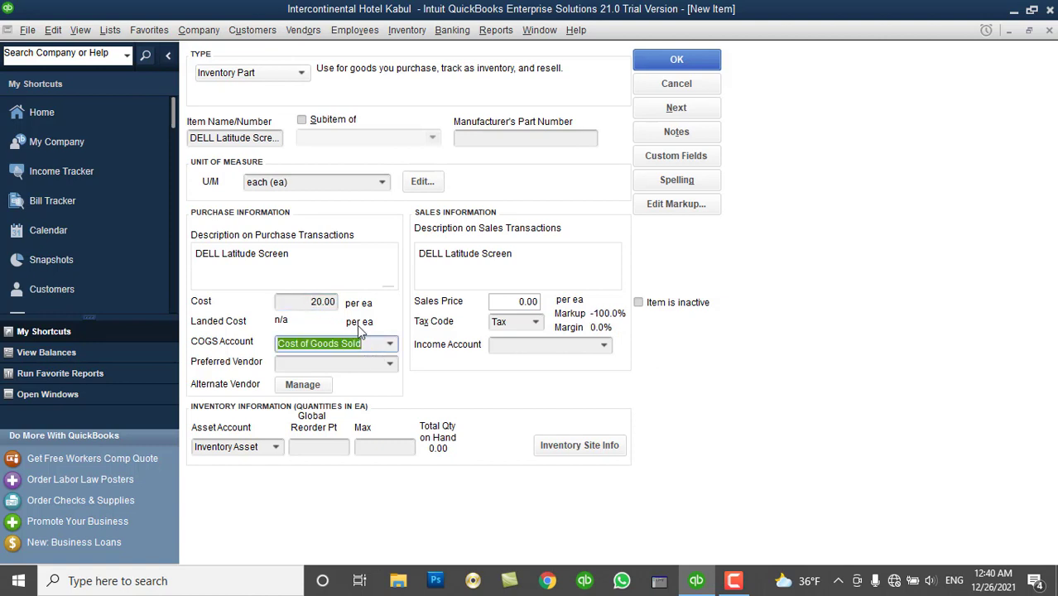
Set the sales price to 25.00 and the income account to Sales.
{"action": "left_click", "coordinate": [298, 301]}
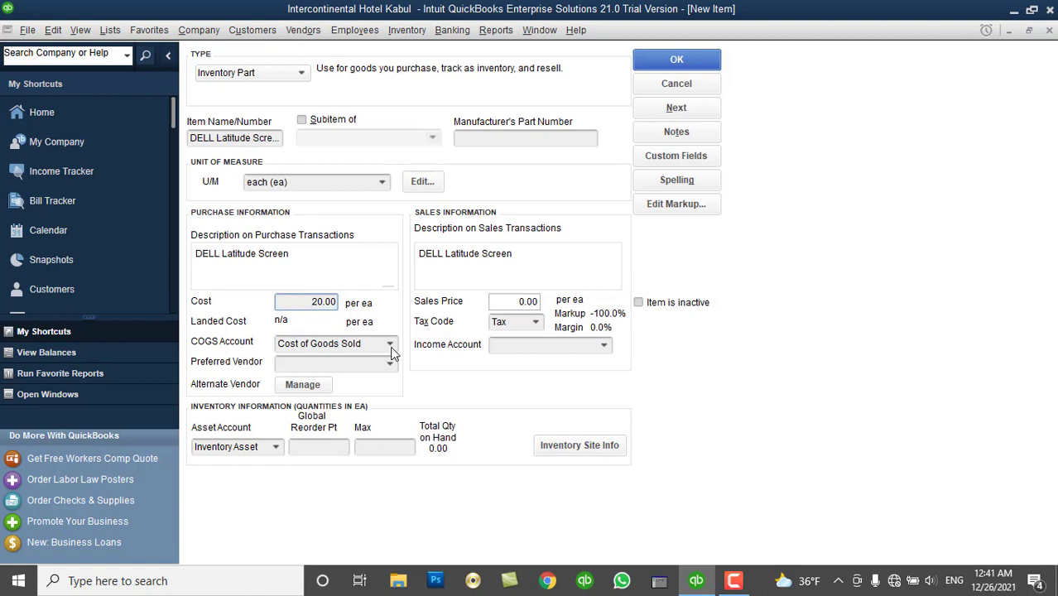
{"action": "left_click", "coordinate": [514, 302]}
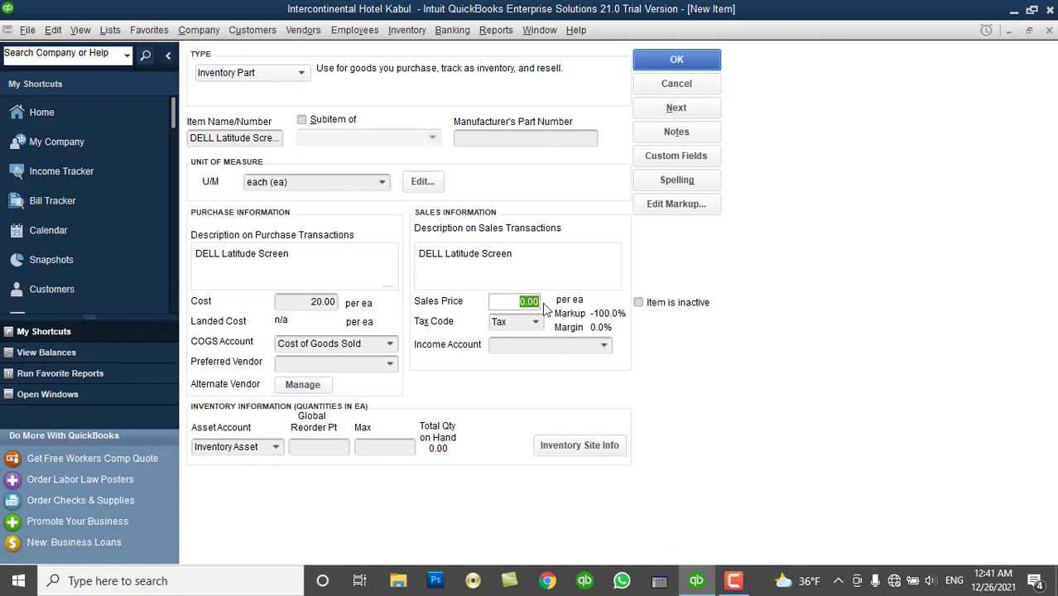
{"action": "type", "text": "25"}
{"action": "key", "text": "Tab"}
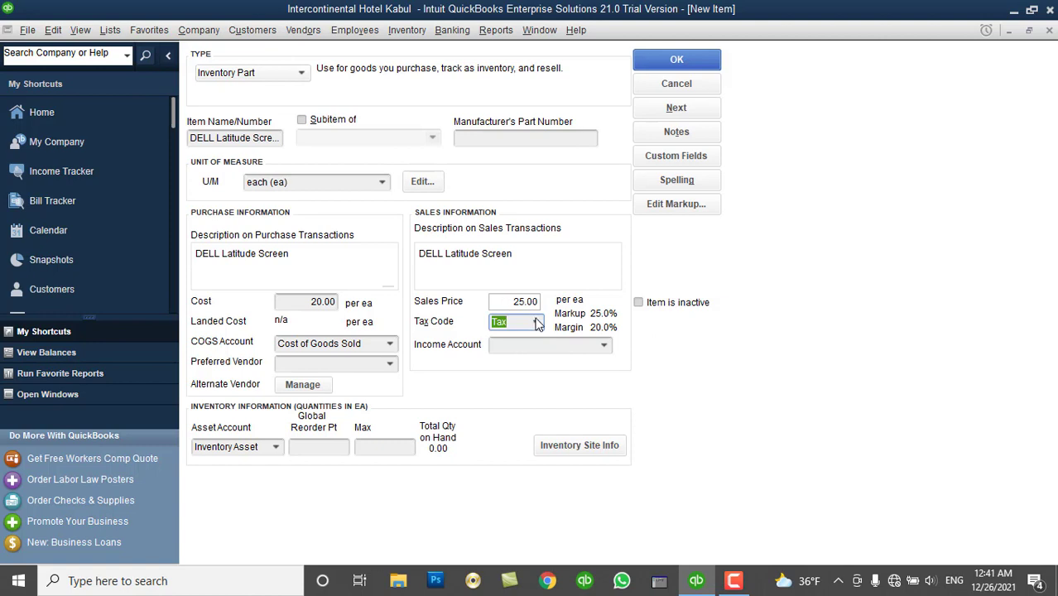
{"action": "left_click", "coordinate": [605, 346]}
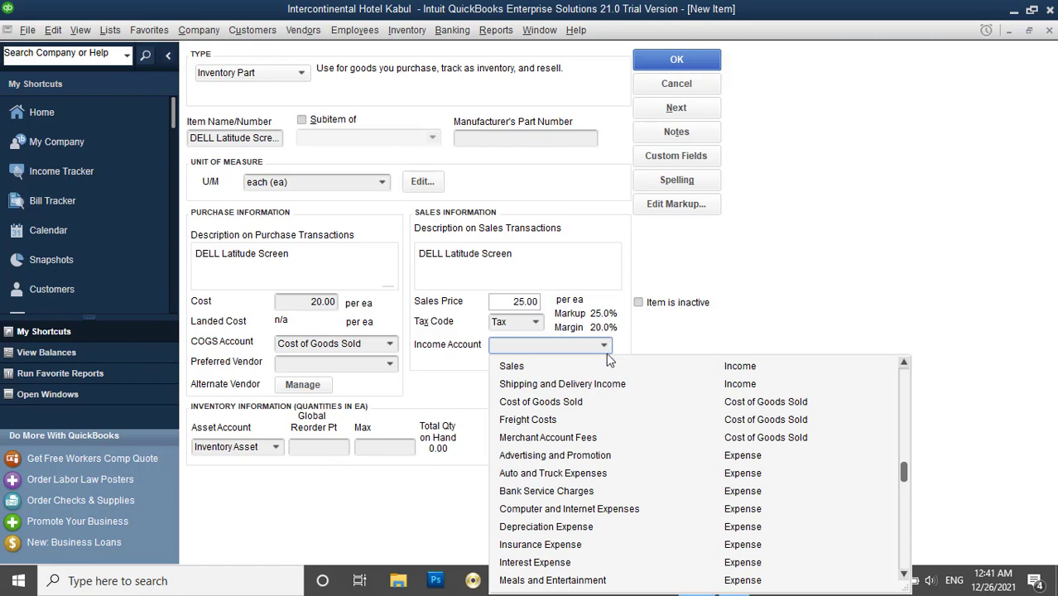
{"action": "left_click", "coordinate": [553, 369]}
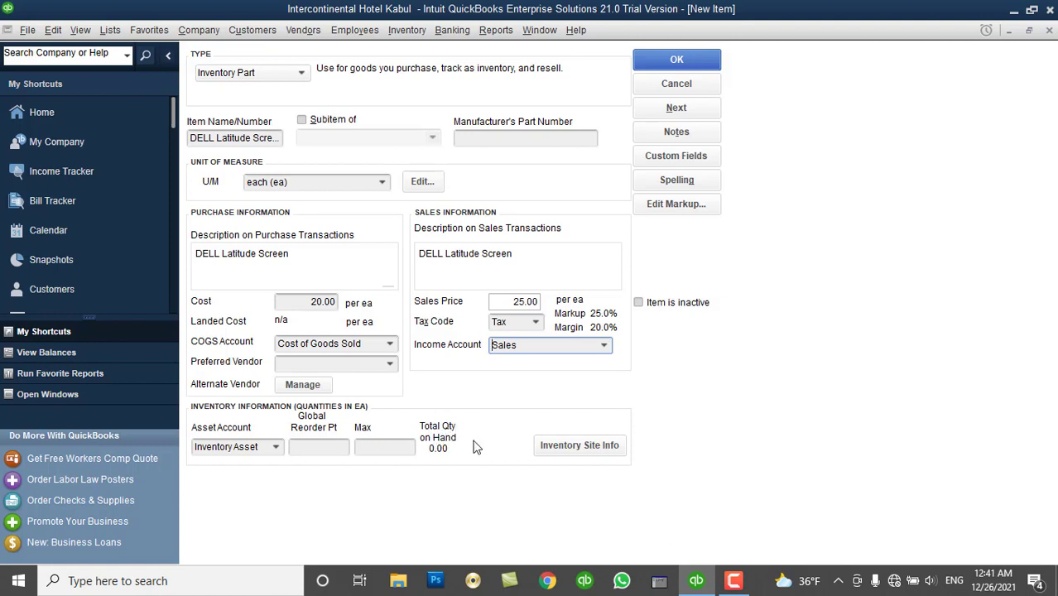
{"action": "left_click", "coordinate": [561, 454]}
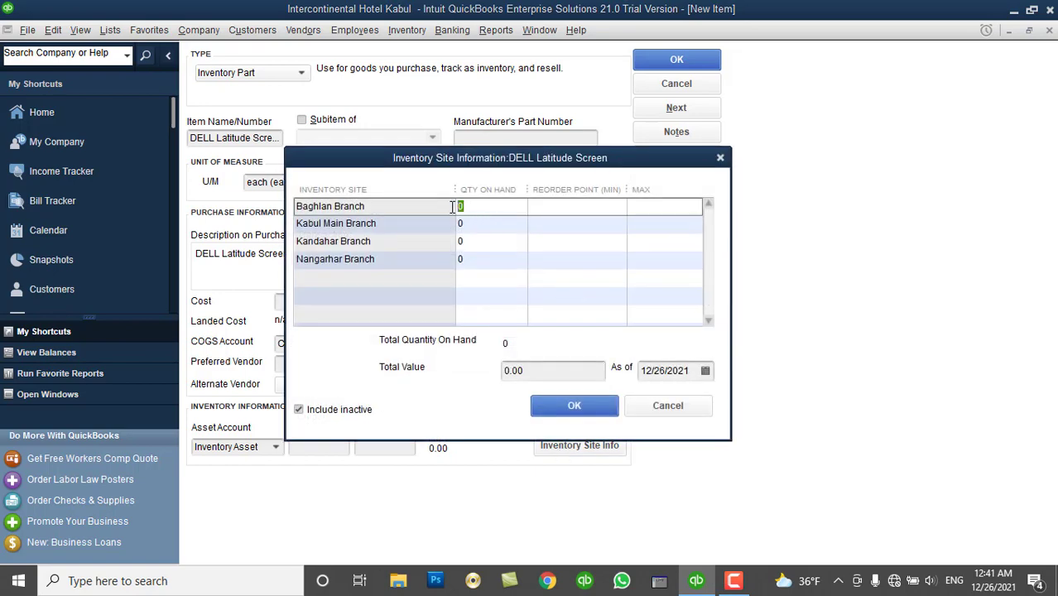
{"action": "left_click", "coordinate": [472, 224]}
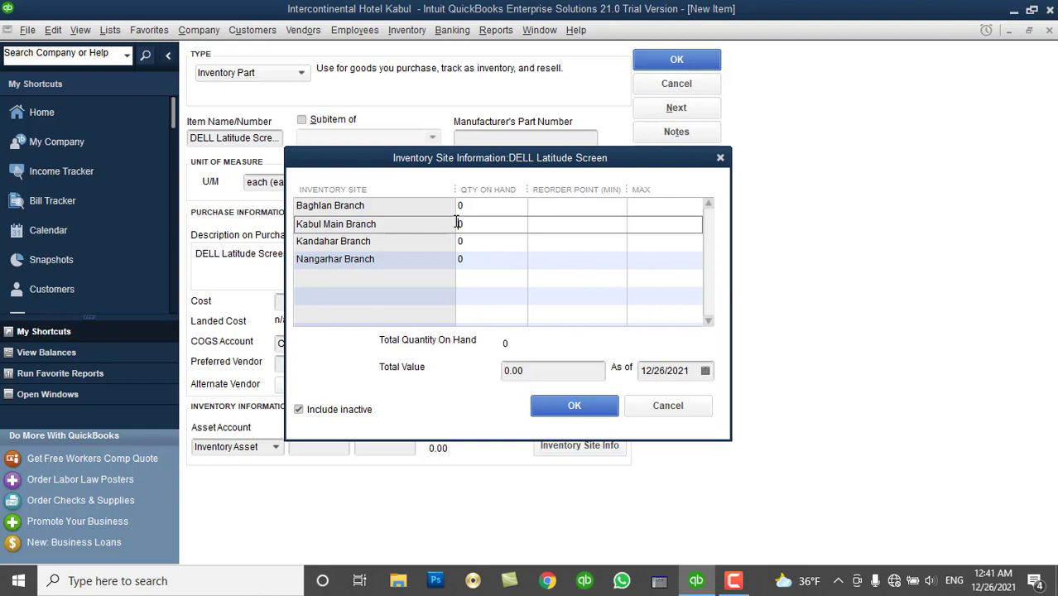
{"action": "double_click", "coordinate": [465, 225]}
{"action": "left_click", "coordinate": [659, 406]}
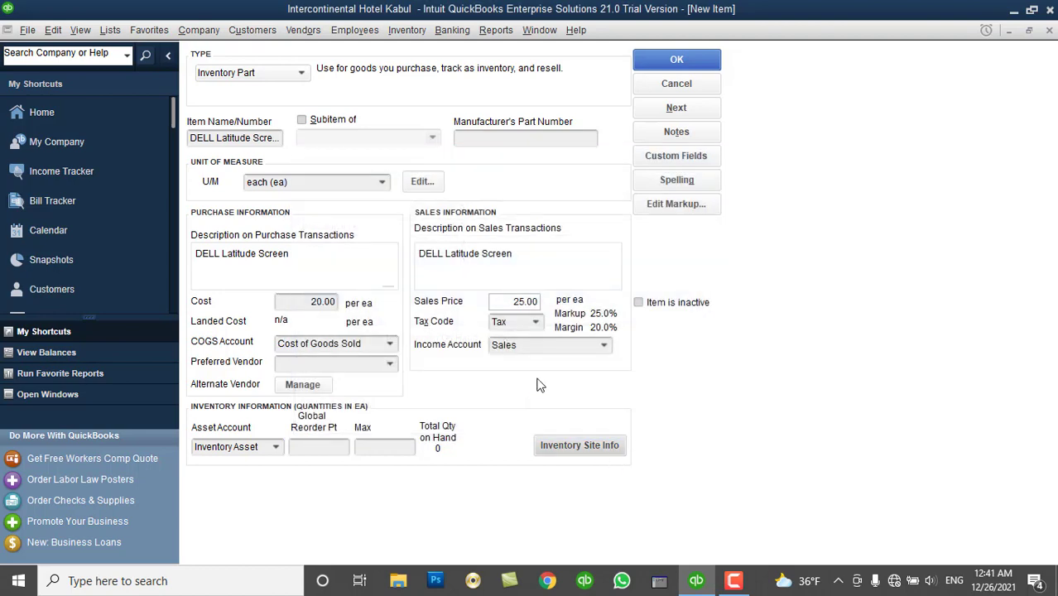
Save the screen item and start a new item named DELL Latitude Keyboard with unit each.
{"action": "left_click", "coordinate": [676, 109]}
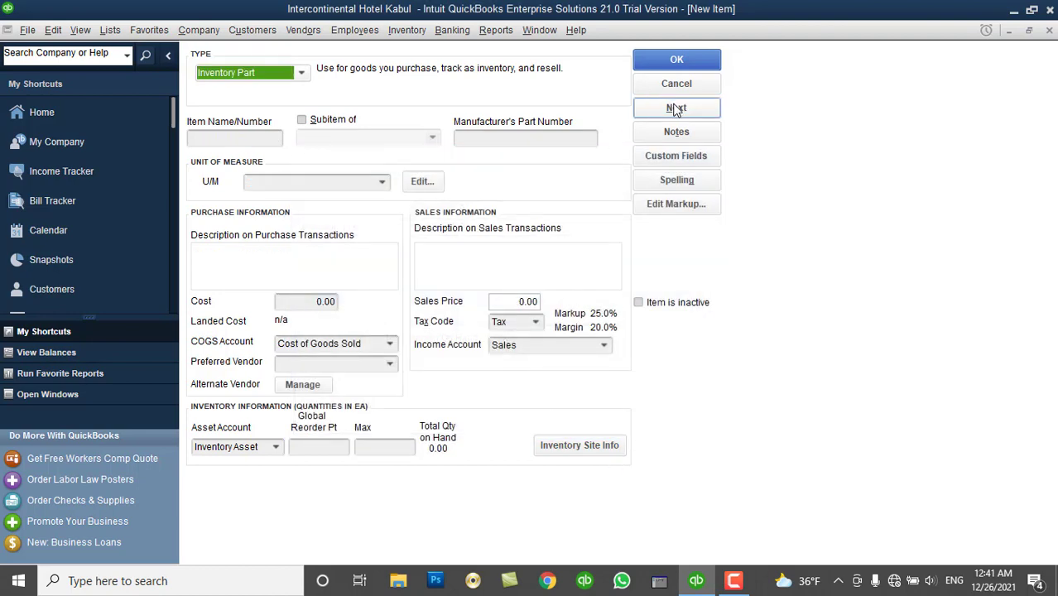
{"action": "left_click", "coordinate": [254, 136]}
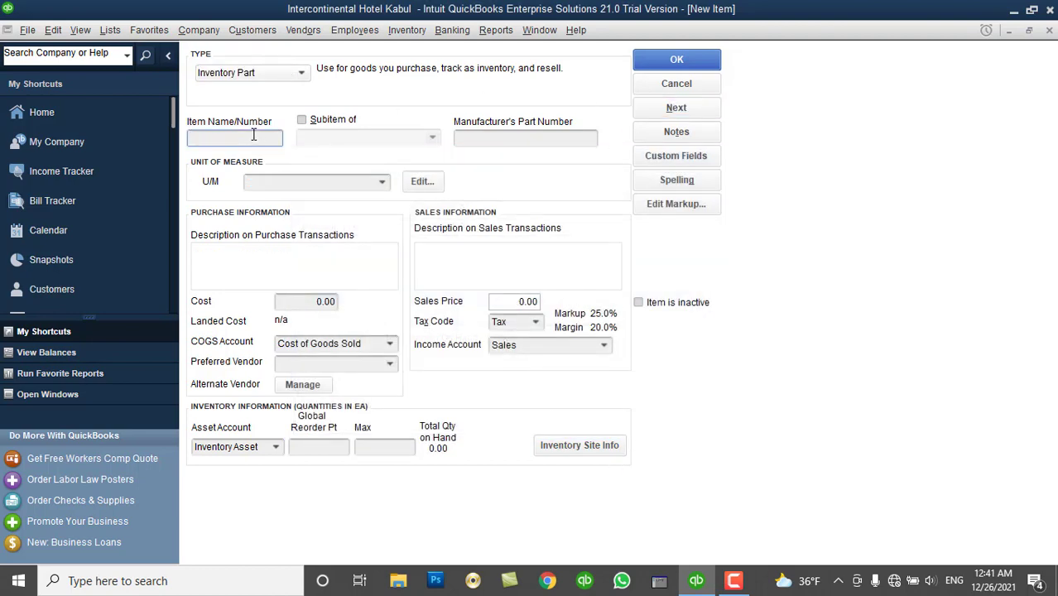
{"action": "key", "text": "ctrl+v"}
{"action": "double_click", "coordinate": [257, 138]}
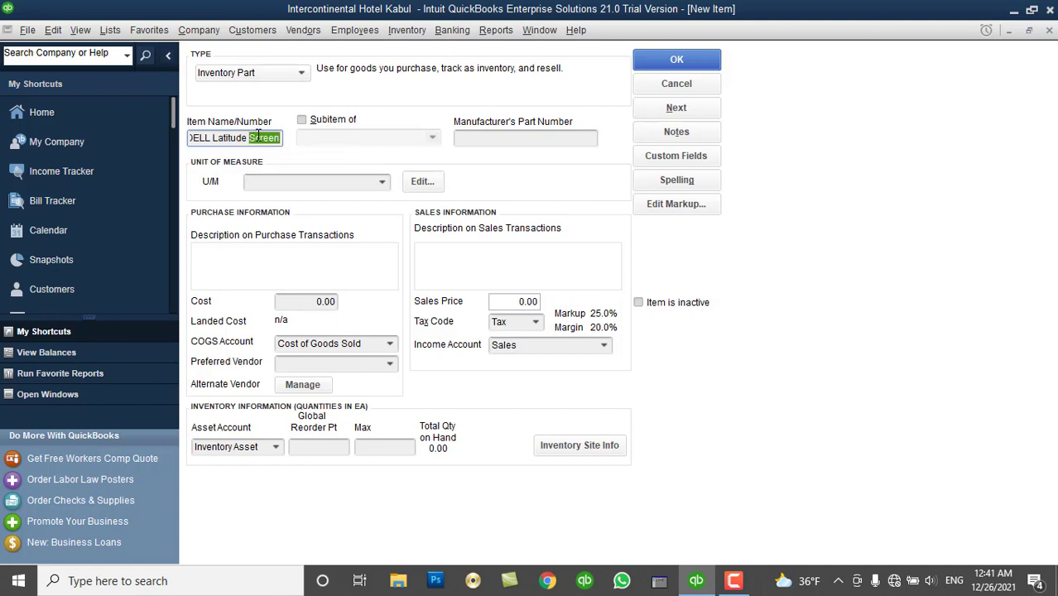
{"action": "type", "text": "Keyboard"}
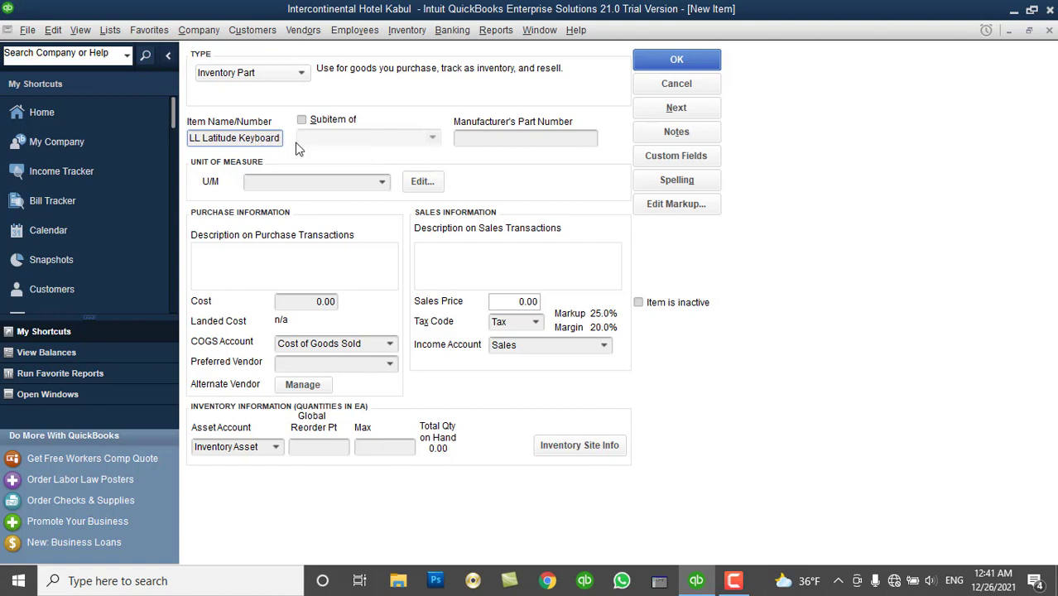
{"action": "triple_click", "coordinate": [281, 137]}
{"action": "key", "text": "ctrl+c"}
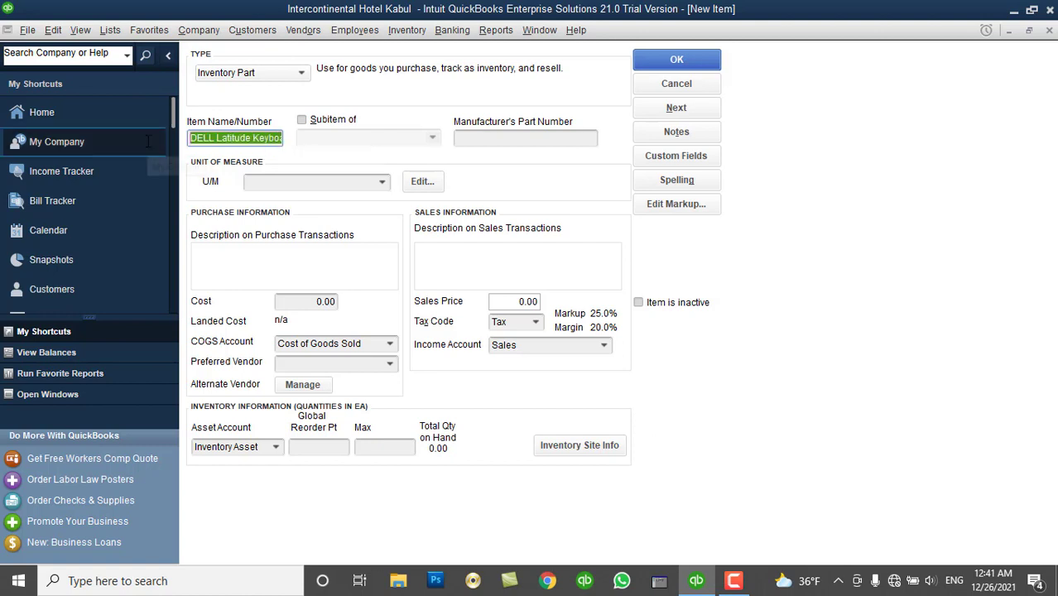
{"action": "left_click", "coordinate": [371, 180]}
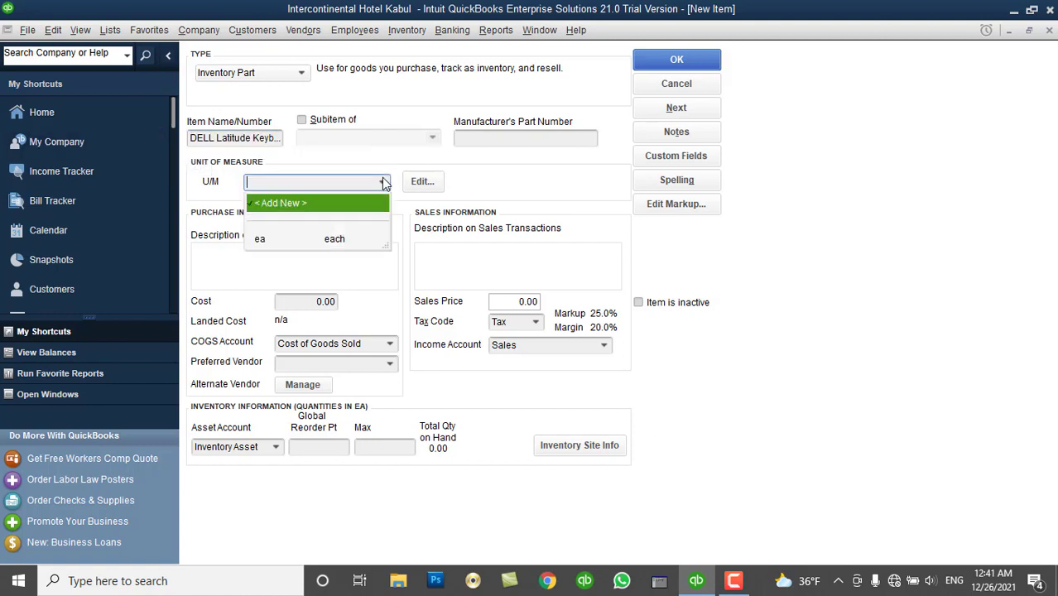
{"action": "left_click", "coordinate": [347, 239]}
Fill in the keyboard's descriptions, cost 10.00 and sales price 15.00, then save it.
{"action": "left_click", "coordinate": [339, 250]}
{"action": "key", "text": "ctrl+v"}
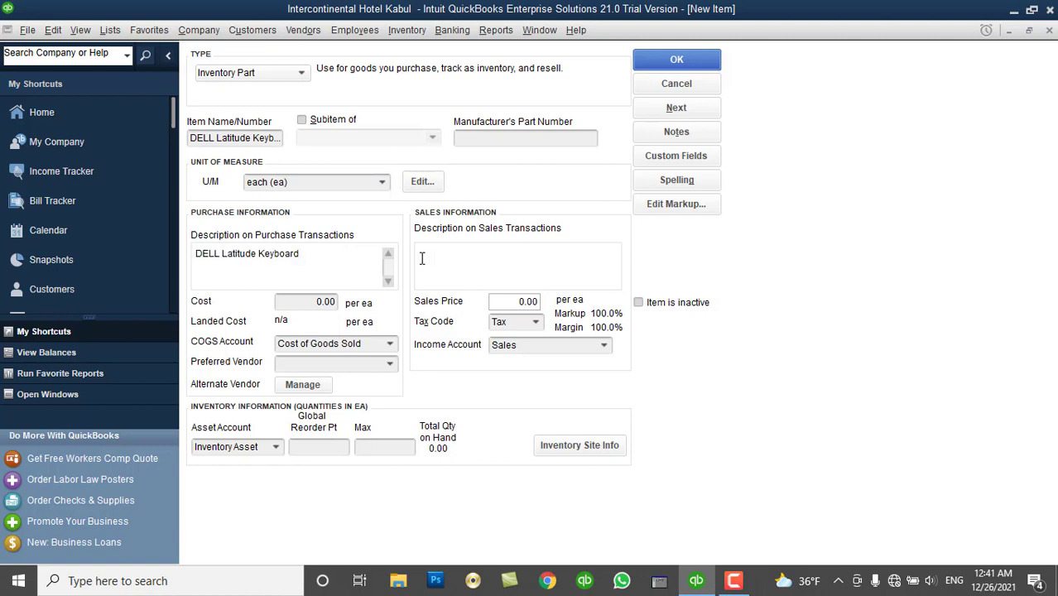
{"action": "left_click", "coordinate": [440, 259]}
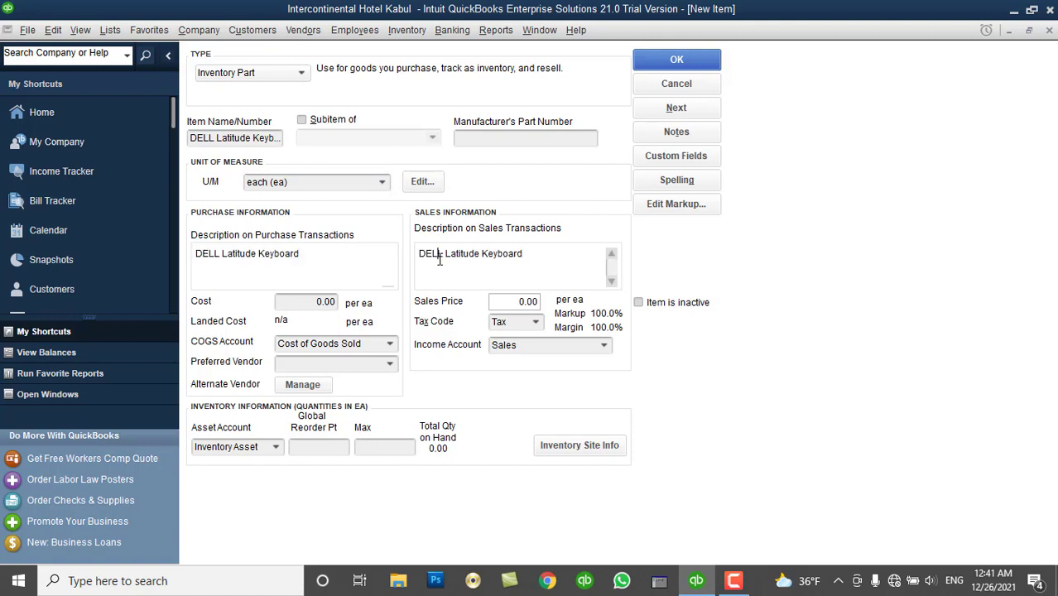
{"action": "left_click", "coordinate": [311, 300]}
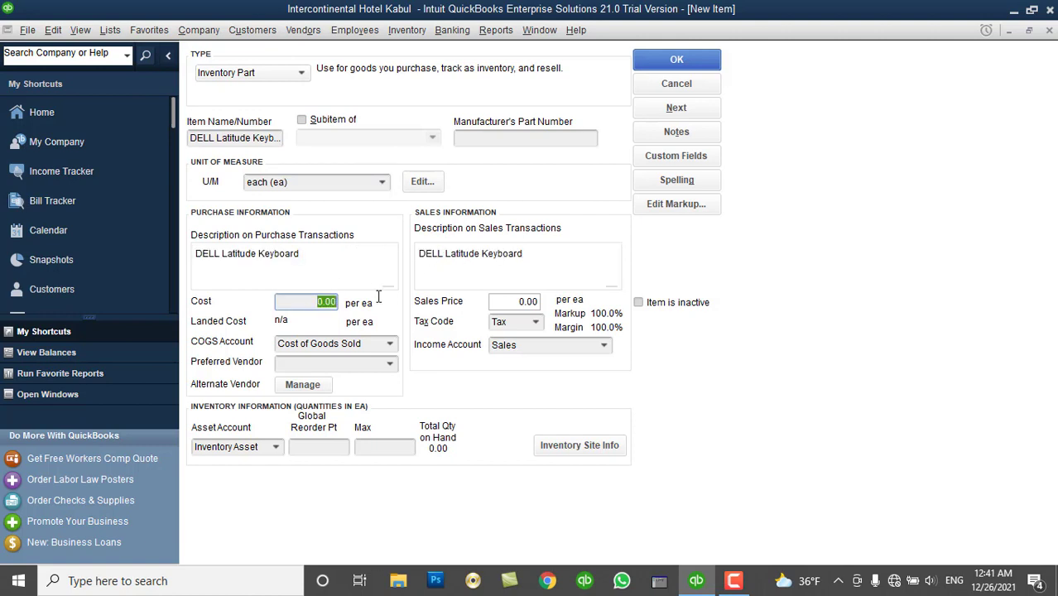
{"action": "type", "text": "10.00"}
{"action": "key", "text": "Tab"}
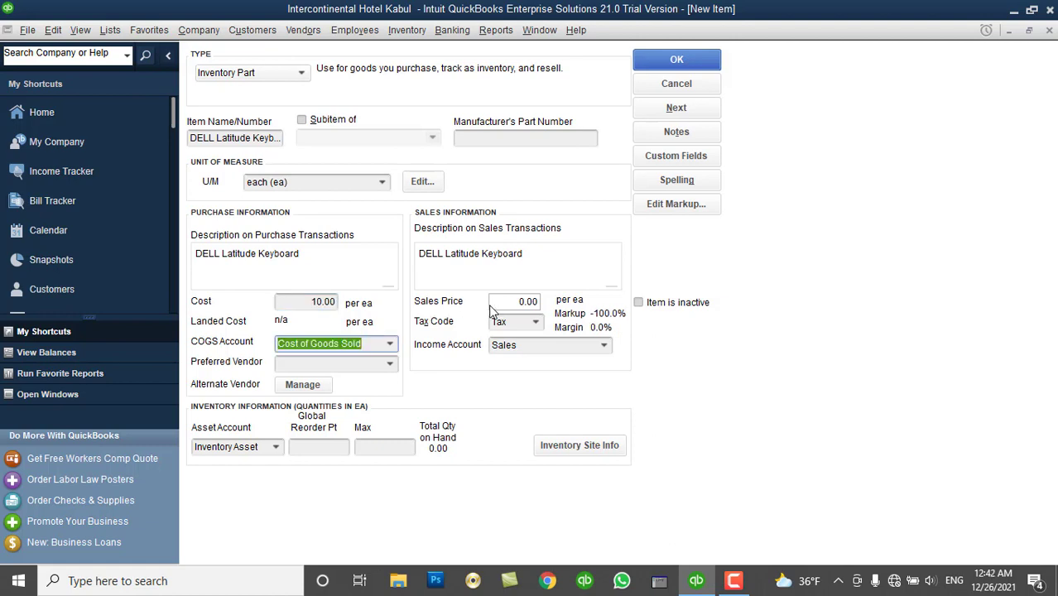
{"action": "left_click", "coordinate": [501, 303]}
{"action": "type", "text": "1"}
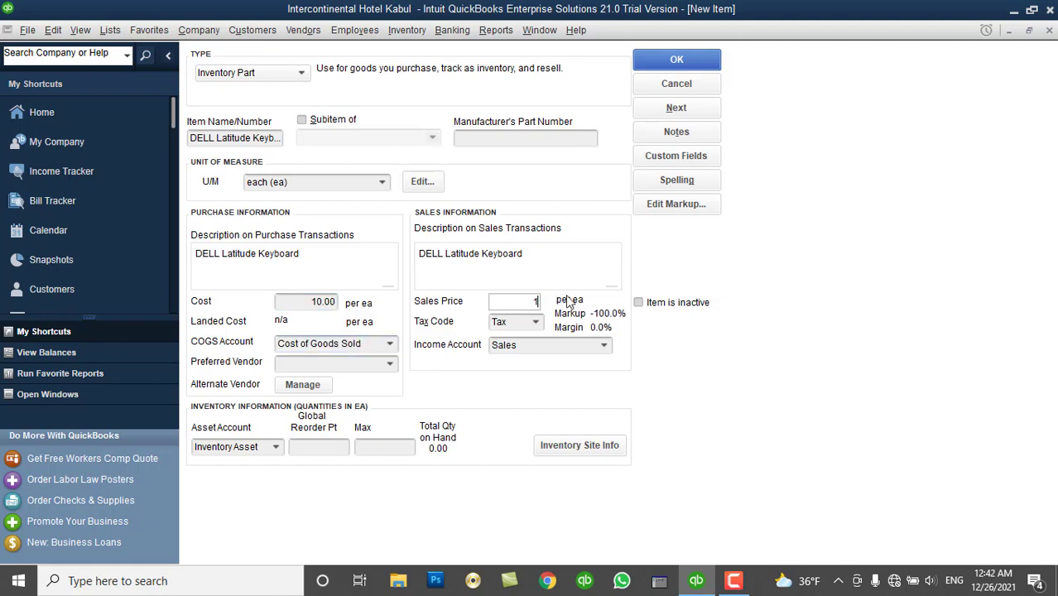
{"action": "type", "text": "5"}
{"action": "key", "text": "Tab"}
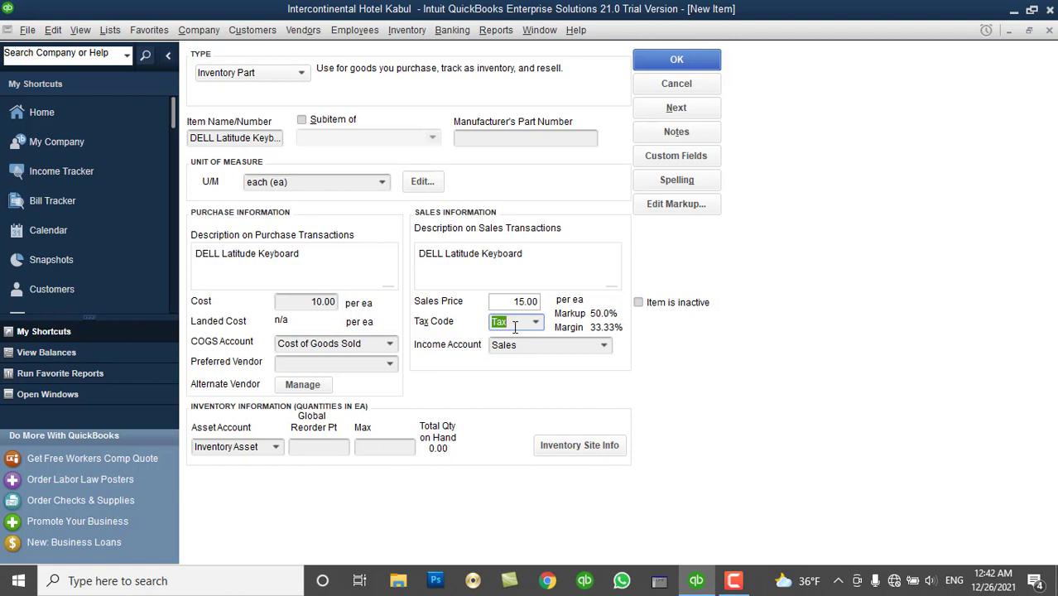
{"action": "left_click", "coordinate": [710, 58]}
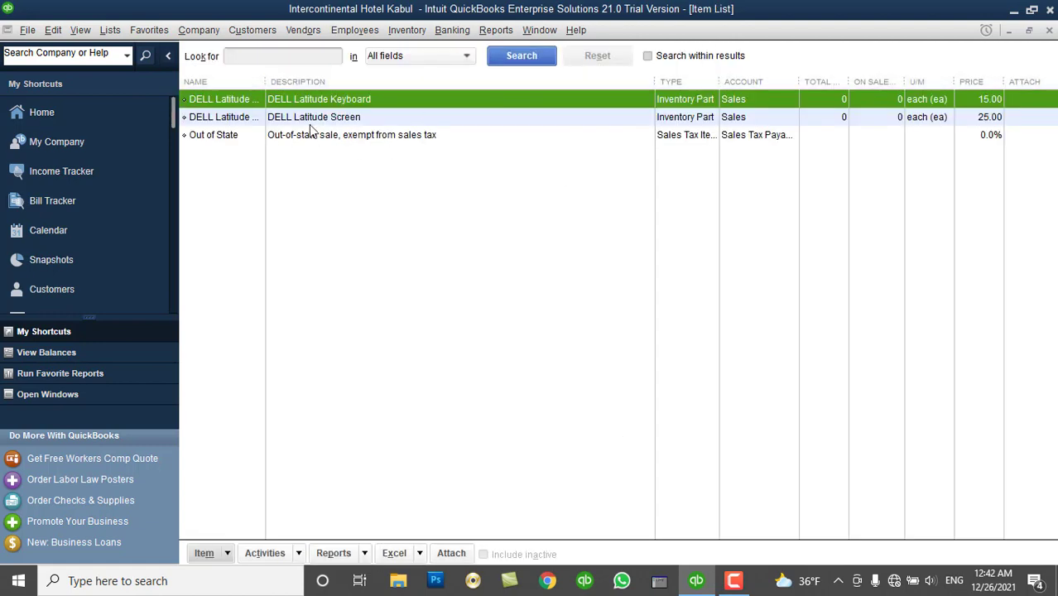
Widen the Name column, narrow Description, then close the Item List.
{"action": "left_click_drag", "start_coordinate": [266, 81], "coordinate": [344, 103]}
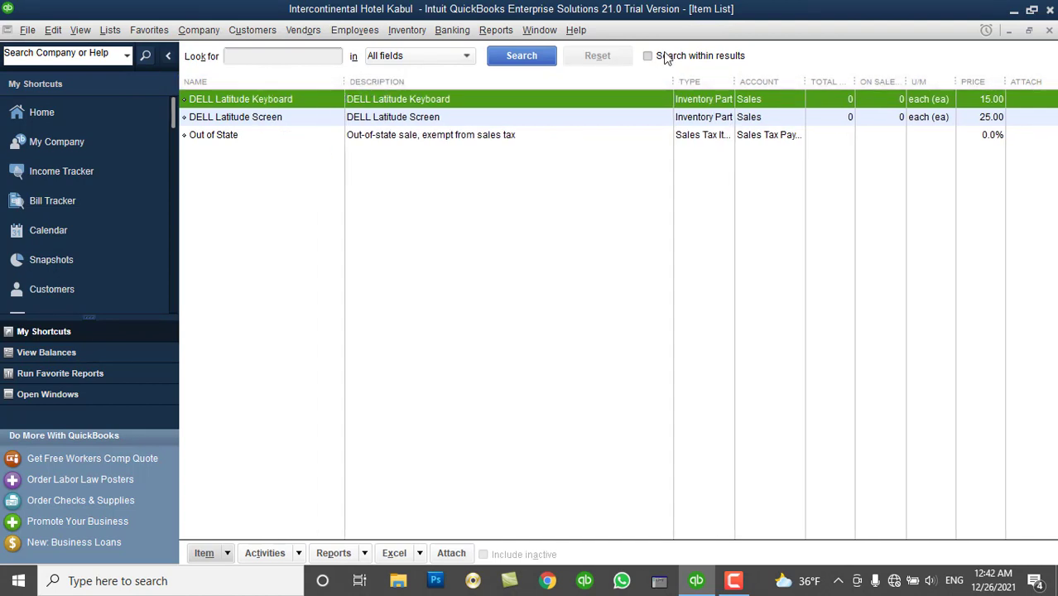
{"action": "left_click_drag", "start_coordinate": [672, 81], "coordinate": [586, 85]}
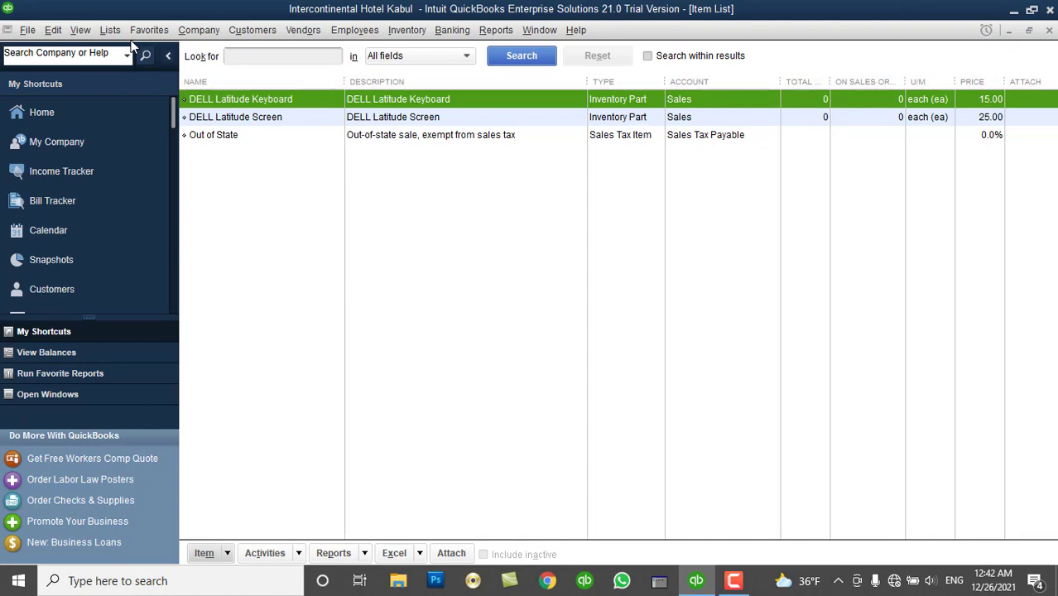
{"action": "left_click", "coordinate": [113, 32]}
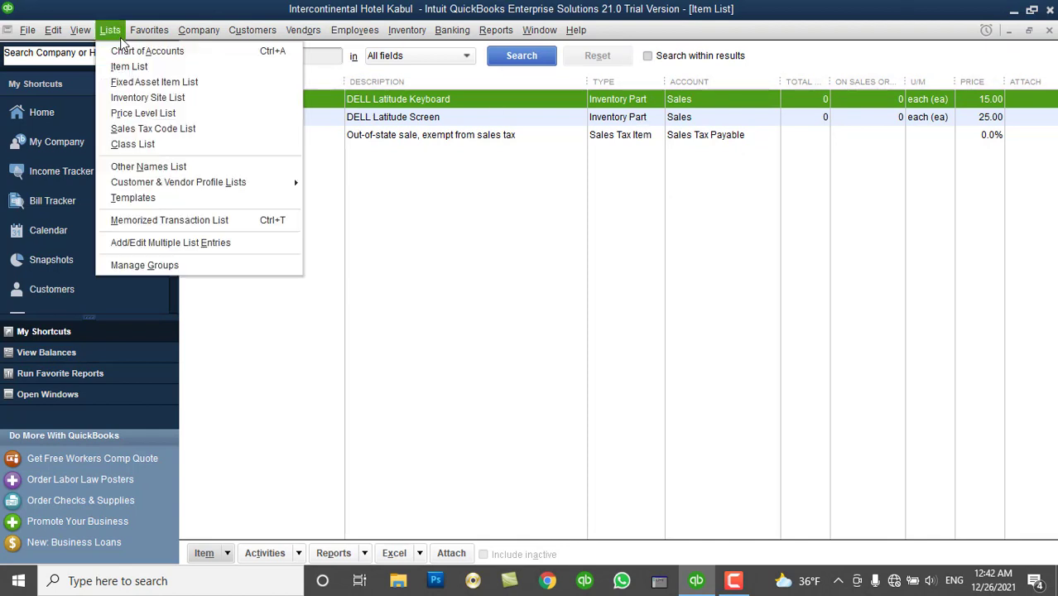
{"action": "left_click", "coordinate": [526, 251]}
{"action": "left_click", "coordinate": [1049, 31]}
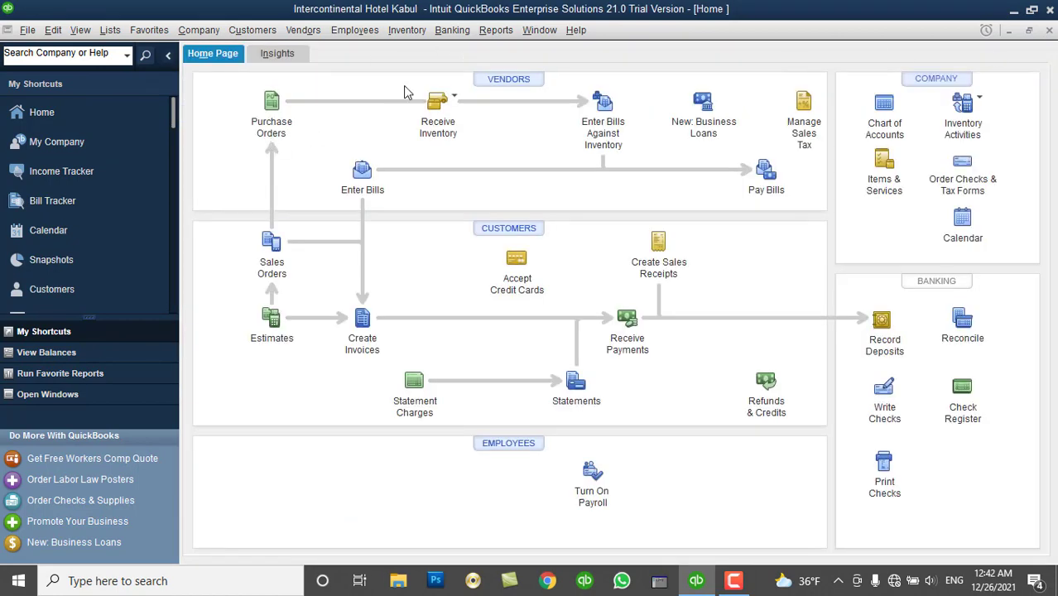
Open the Physical Inventory Worksheet from the Inventory menu.
{"action": "left_click", "coordinate": [407, 31]}
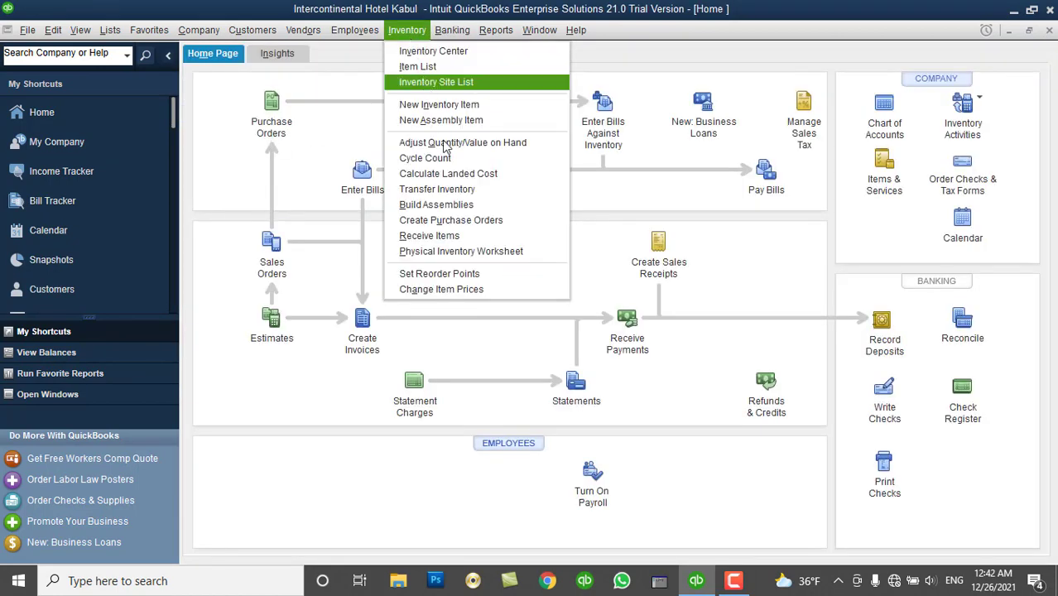
{"action": "left_click", "coordinate": [427, 32]}
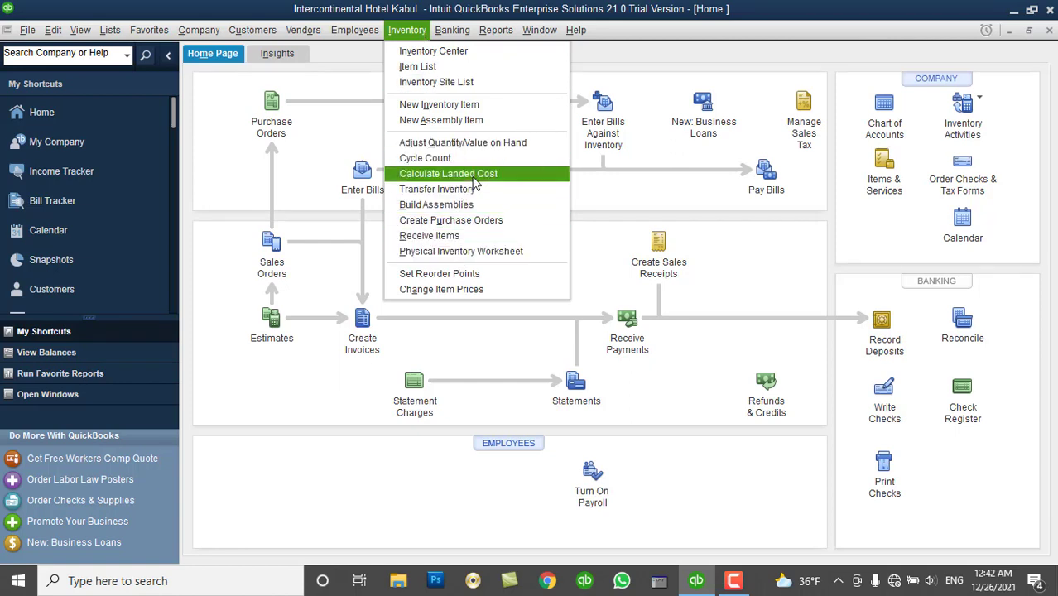
{"action": "left_click", "coordinate": [491, 253]}
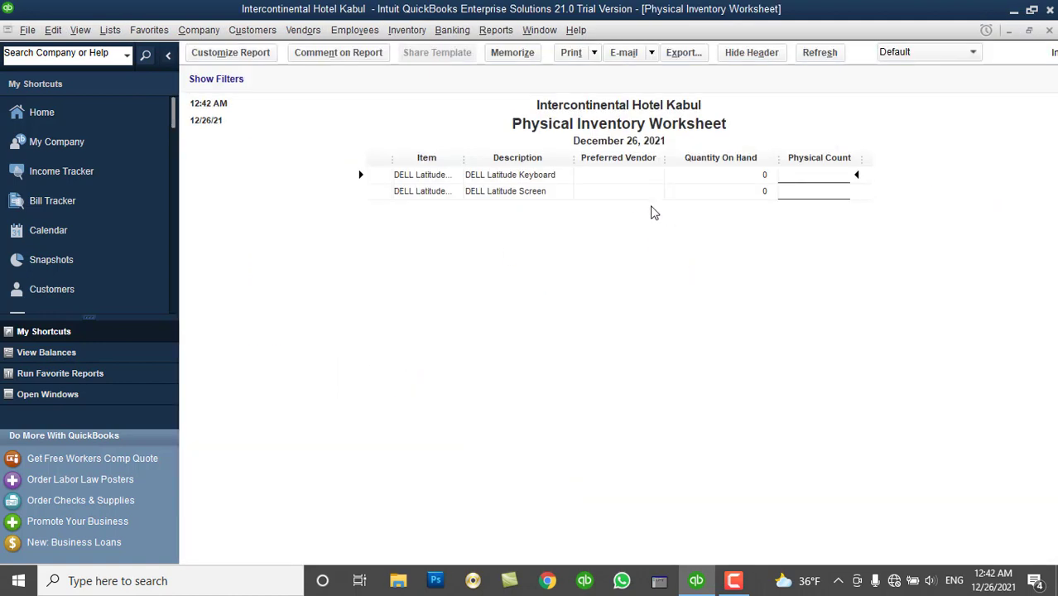
Widen the worksheet's Item column to show full names, then close the worksheet.
{"action": "left_click_drag", "start_coordinate": [463, 158], "coordinate": [508, 168]}
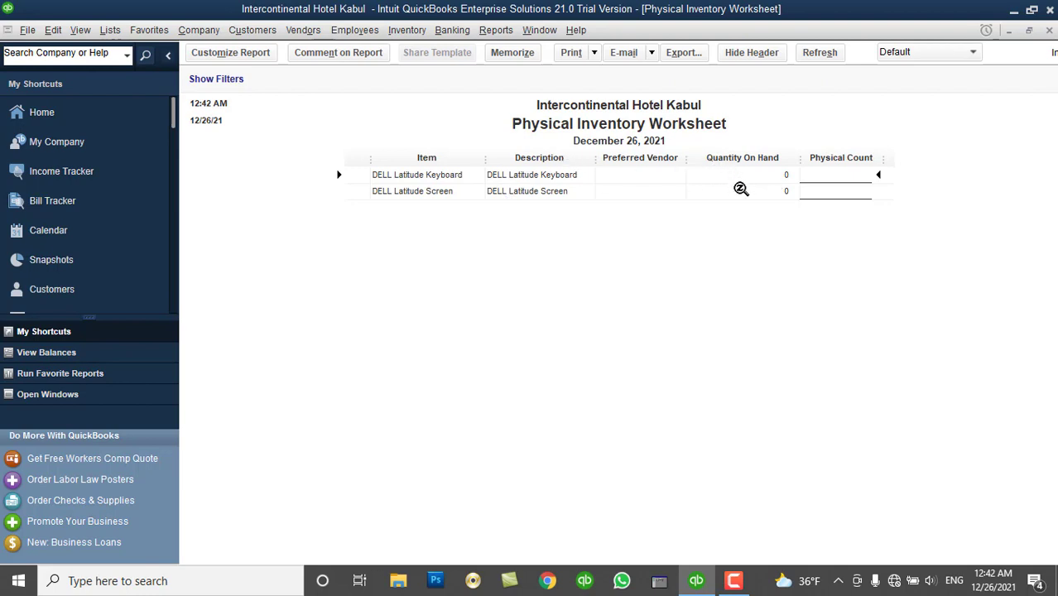
{"action": "left_click", "coordinate": [1049, 30]}
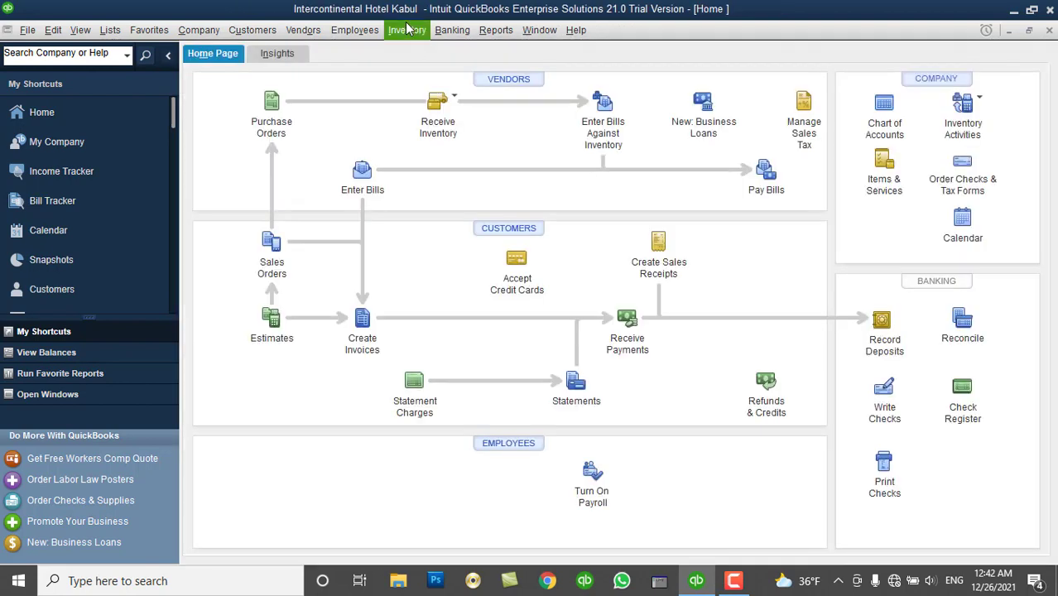
Start a new Receive Items and Enter Bill form from the menu bar.
{"action": "left_click", "coordinate": [407, 30]}
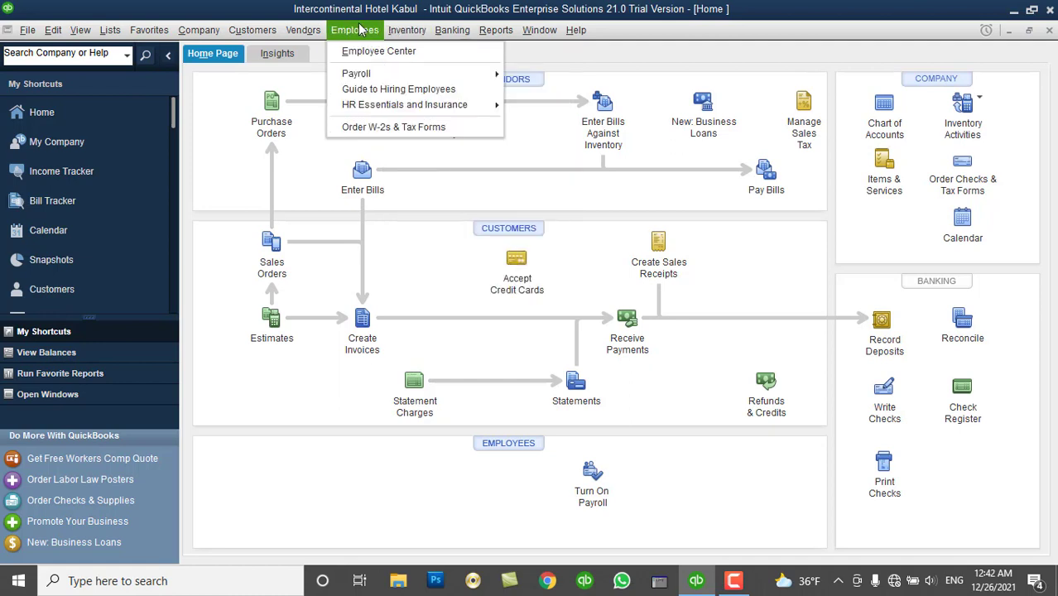
{"action": "mouse_move", "coordinate": [307, 30]}
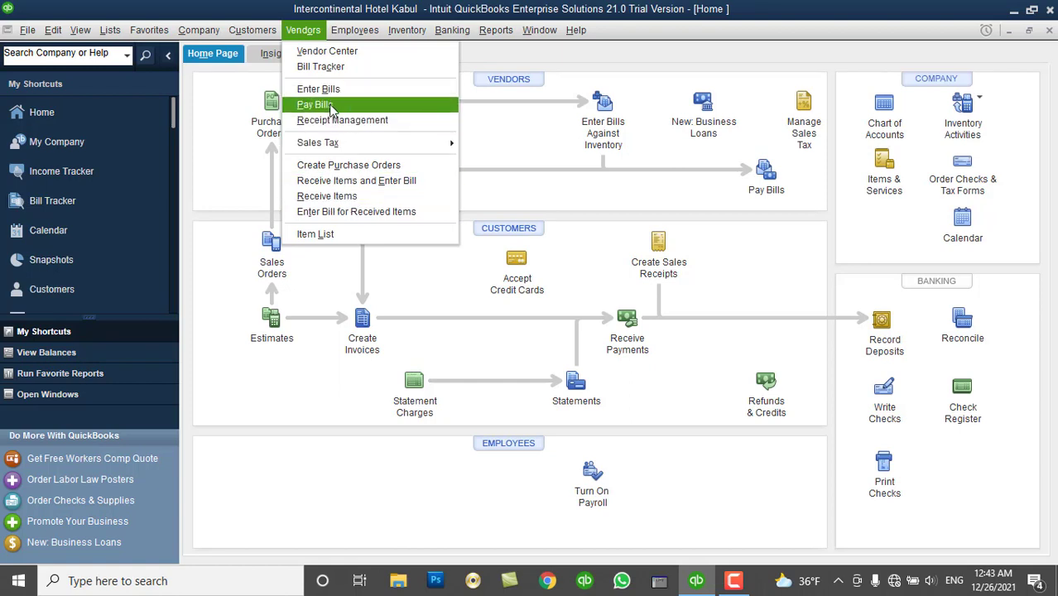
{"action": "left_click", "coordinate": [352, 187]}
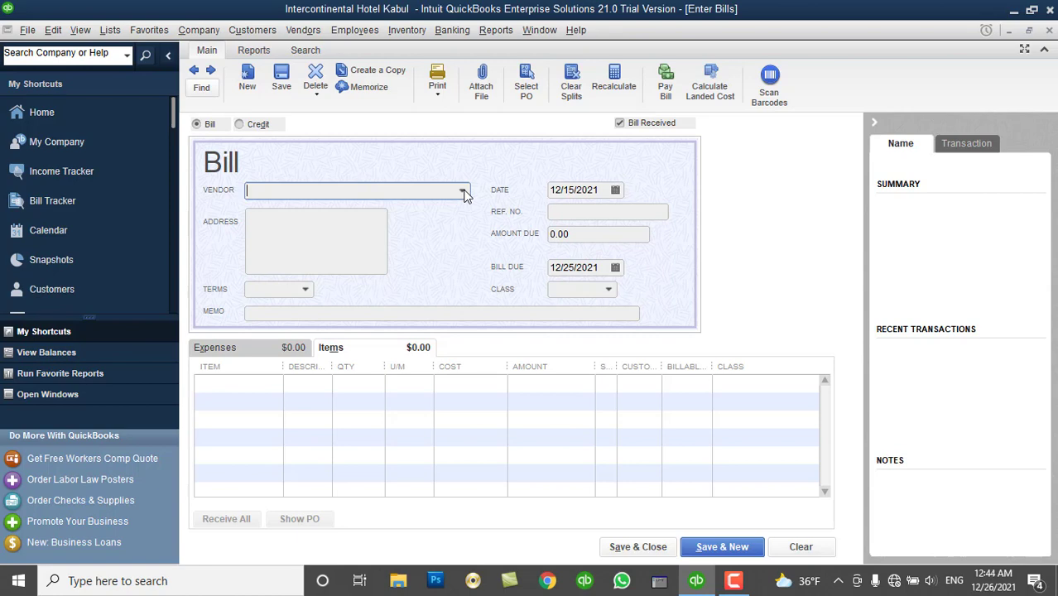
Add new vendor XYZ through the Vendor dropdown's Add New option.
{"action": "left_click", "coordinate": [462, 191]}
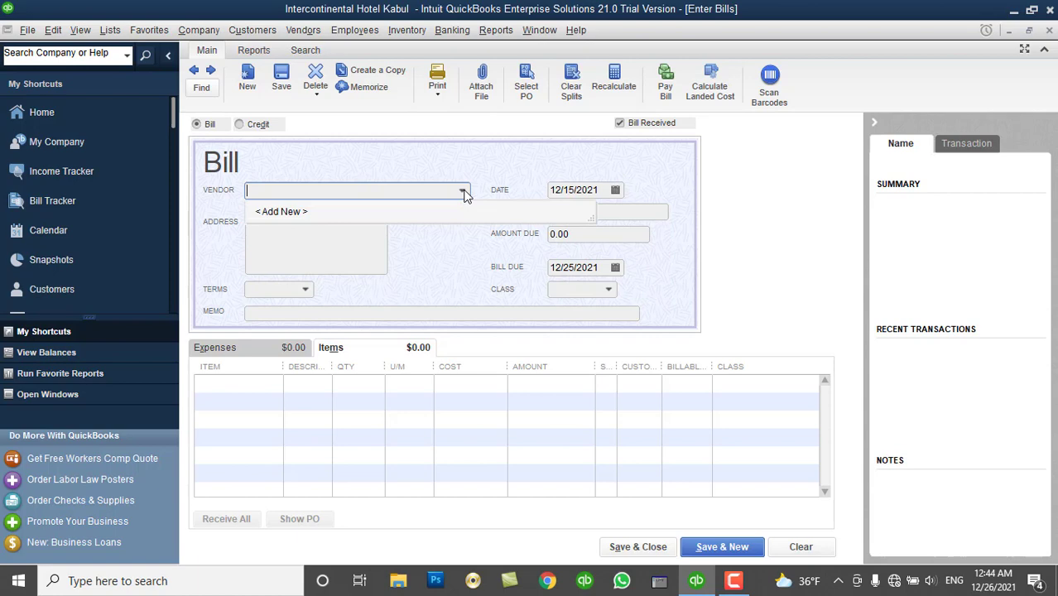
{"action": "left_click", "coordinate": [288, 215]}
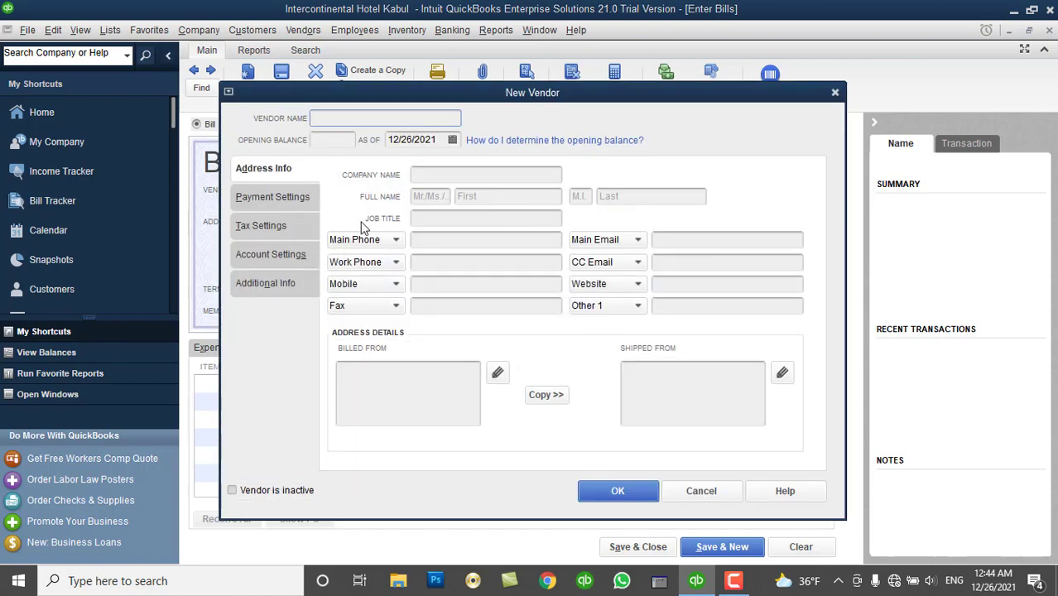
{"action": "type", "text": "XYZ"}
{"action": "left_click", "coordinate": [610, 491]}
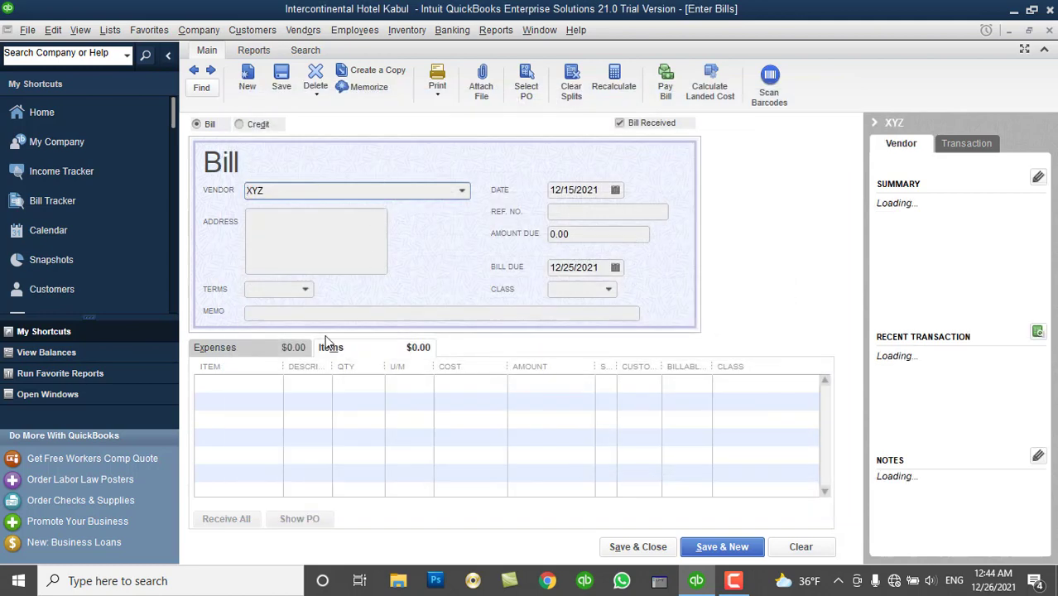
Keep the bill date 12/15/2021 and add DELL Latitude Keyboard and DELL Latitude Screen lines.
{"action": "left_click", "coordinate": [275, 383]}
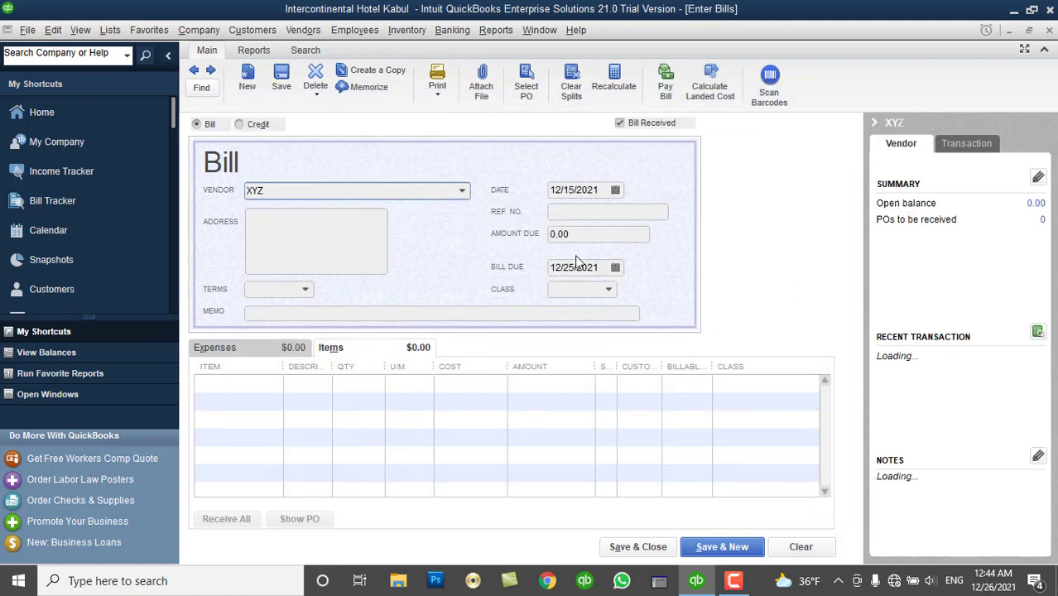
{"action": "left_click", "coordinate": [615, 190]}
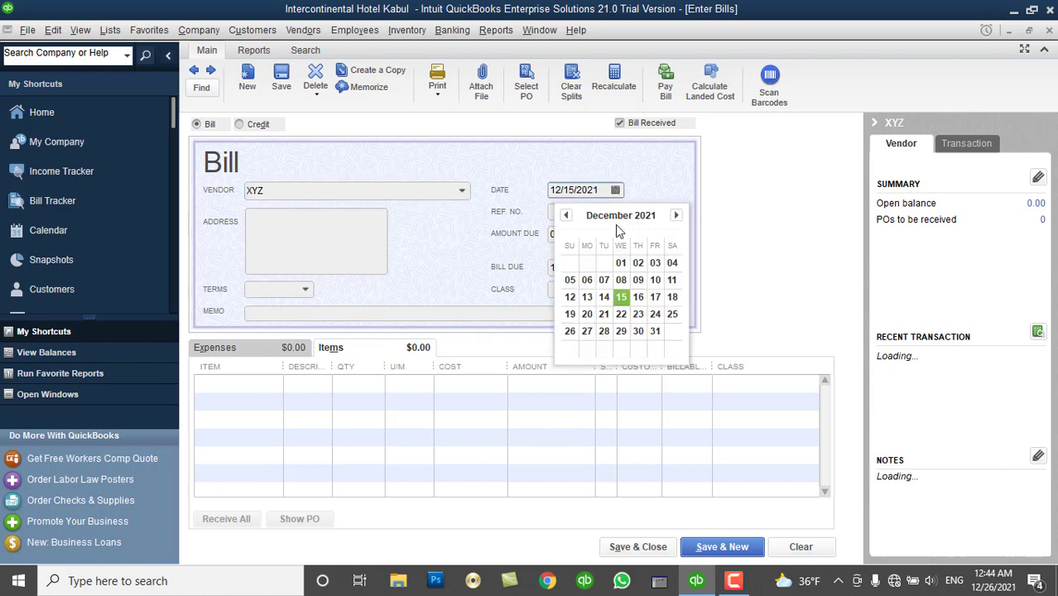
{"action": "left_click", "coordinate": [623, 296]}
{"action": "left_click", "coordinate": [265, 385]}
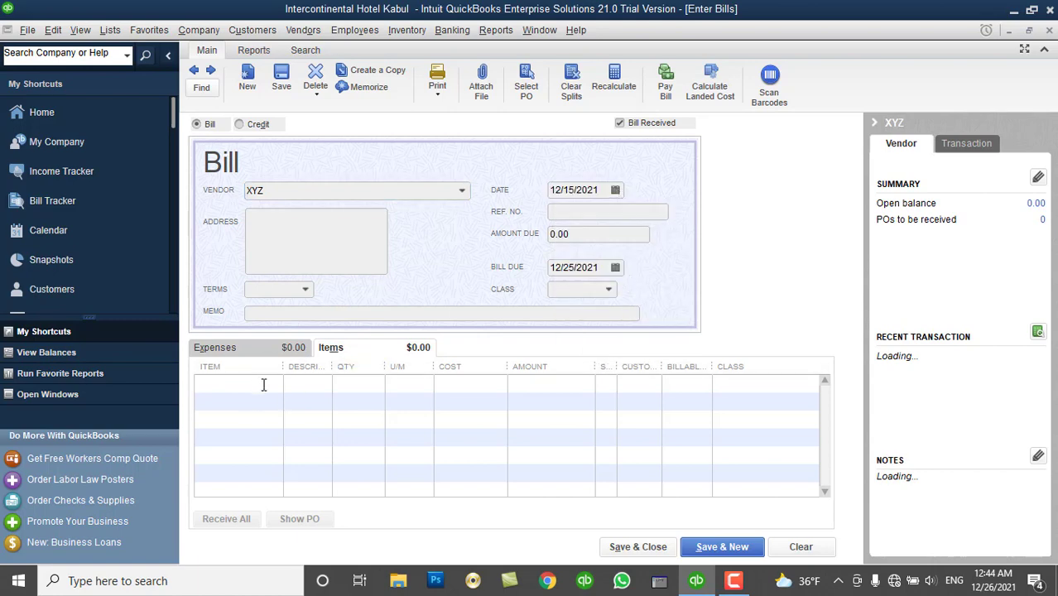
{"action": "left_click", "coordinate": [274, 383]}
{"action": "left_click", "coordinate": [259, 439]}
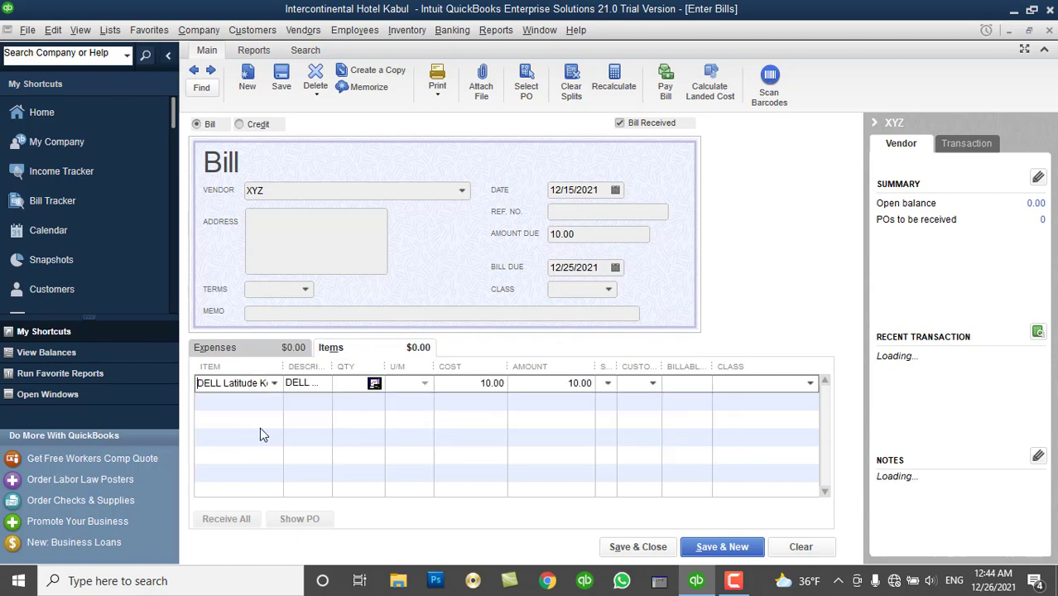
{"action": "left_click", "coordinate": [269, 437]}
{"action": "left_click", "coordinate": [275, 437]}
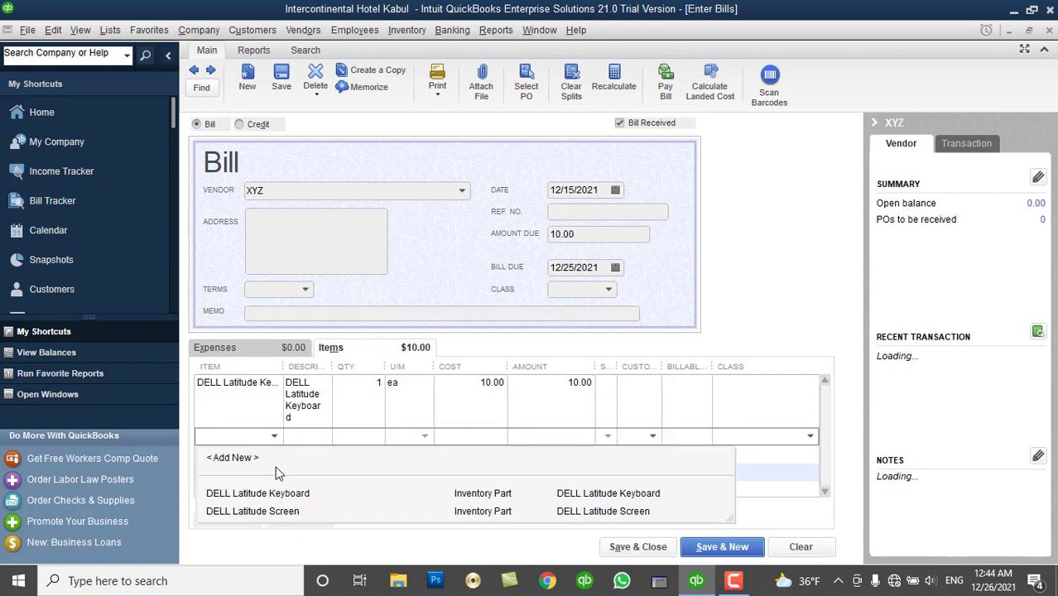
{"action": "left_click", "coordinate": [269, 513]}
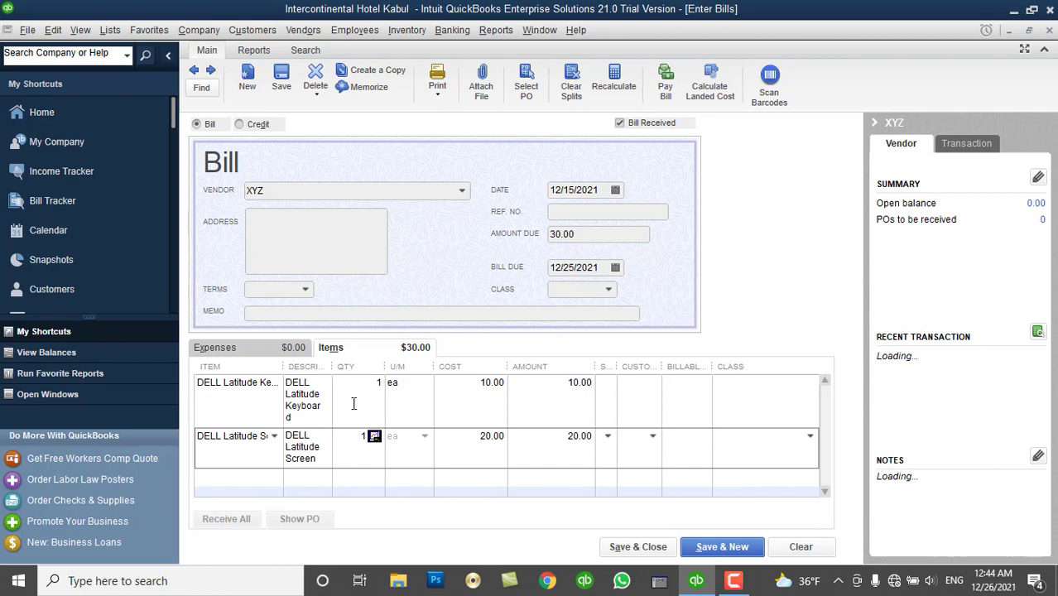
Set the quantity of both the keyboard and screen lines to 10.
{"action": "left_click", "coordinate": [368, 382]}
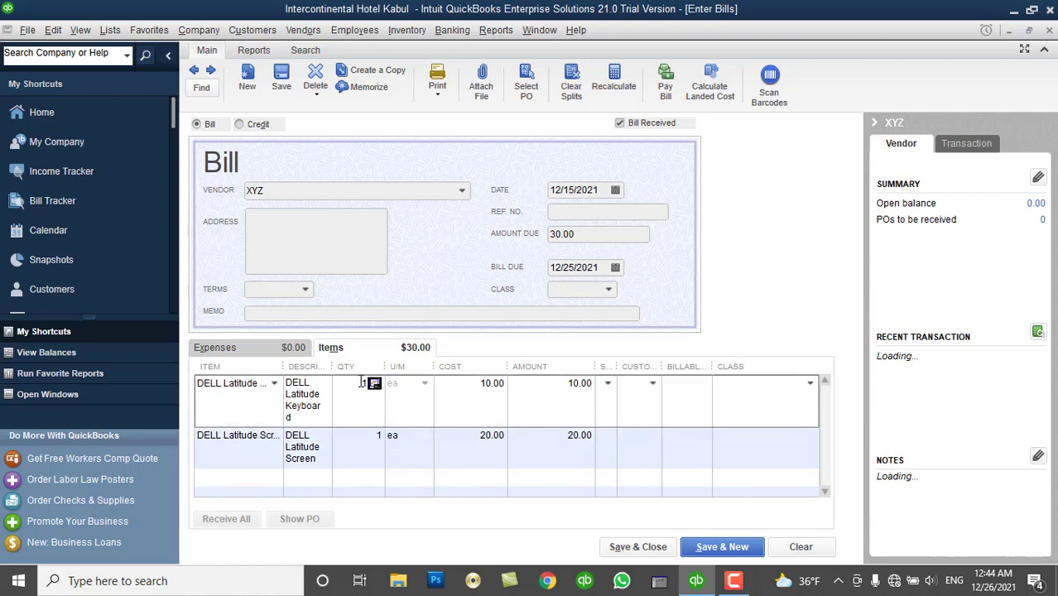
{"action": "double_click", "coordinate": [372, 382]}
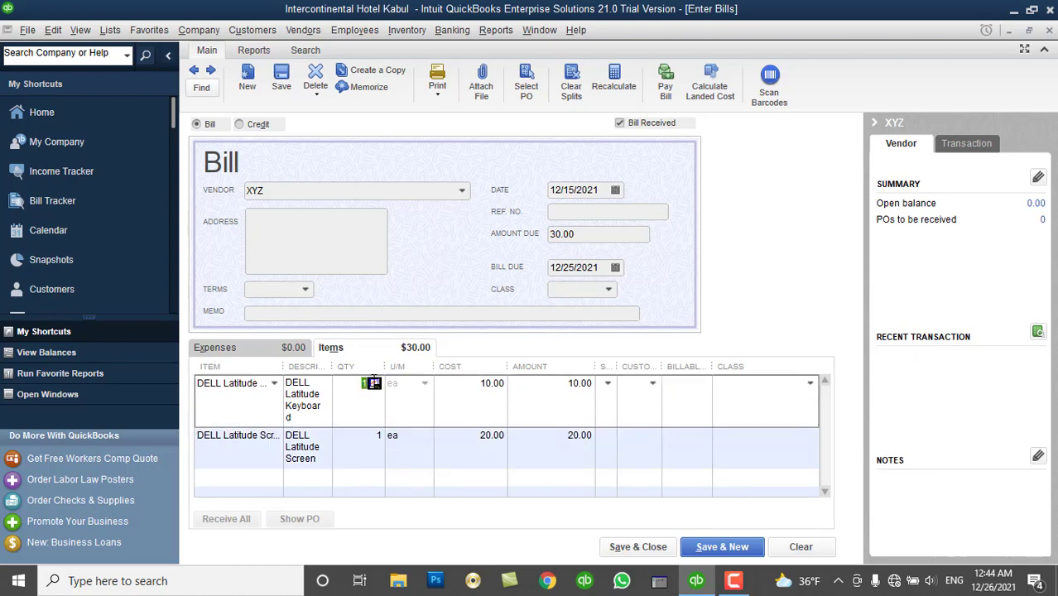
{"action": "type", "text": "10"}
{"action": "key", "text": "Down"}
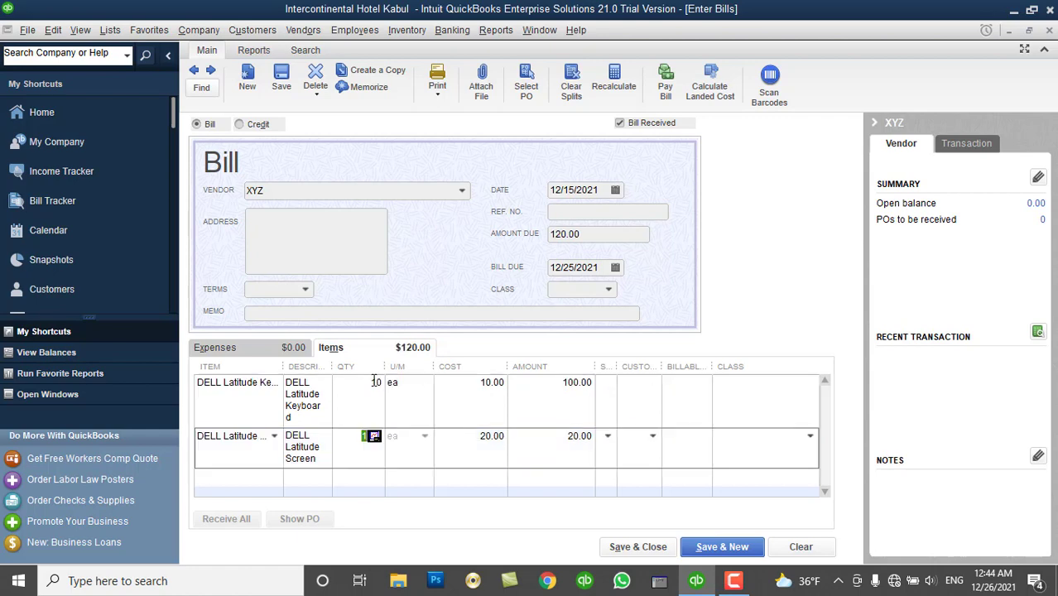
{"action": "type", "text": "10"}
{"action": "key", "text": "Down"}
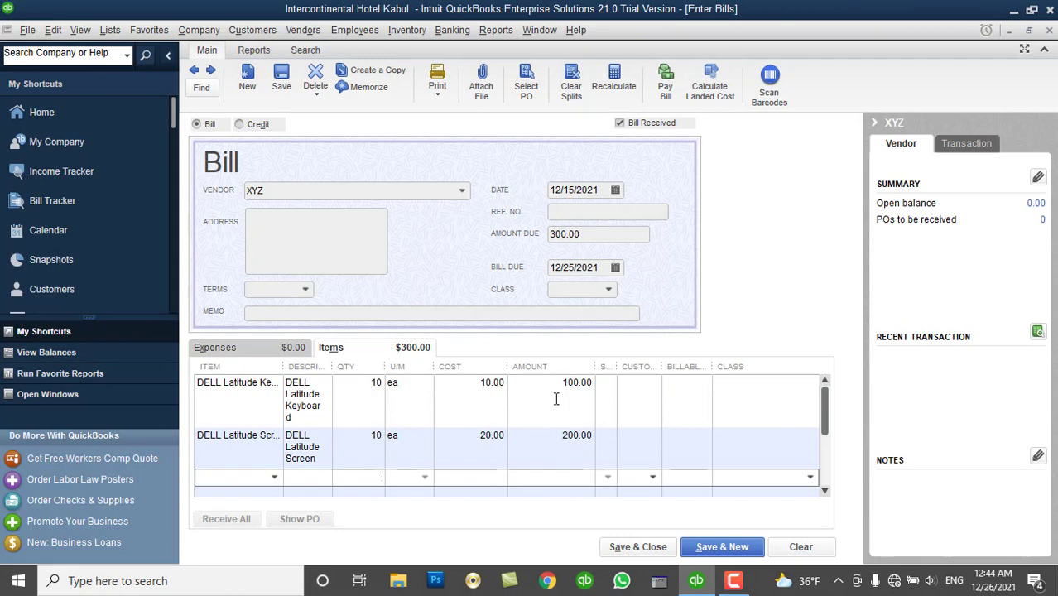
Enter INV#012 as the bill's reference number, leaving Class unassigned.
{"action": "left_click", "coordinate": [580, 213]}
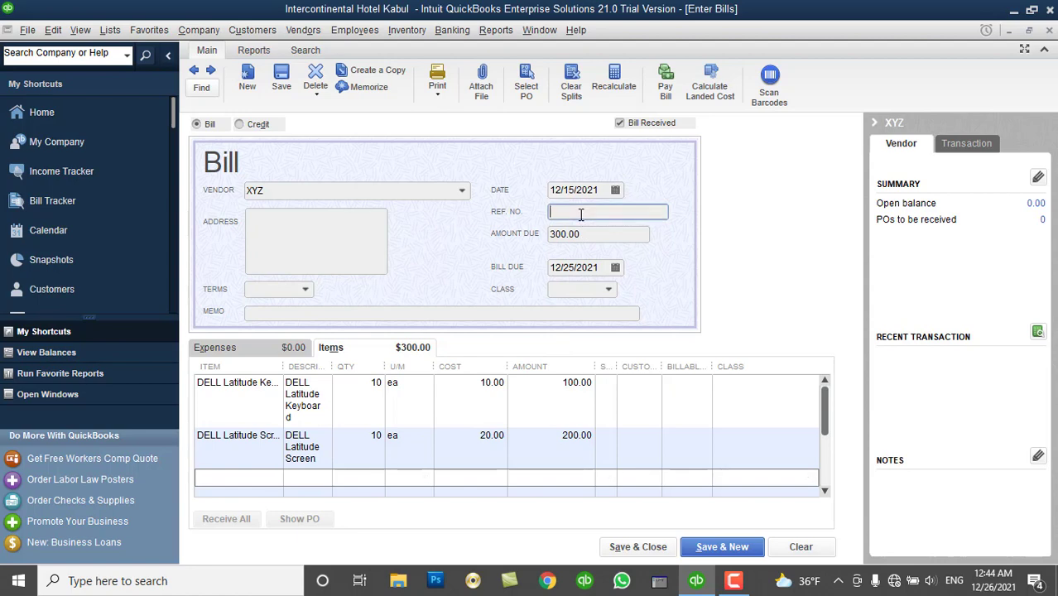
{"action": "type", "text": "1"}
{"action": "type", "text": "N"}
{"action": "type", "text": "V"}
{"action": "type", "text": "#"}
{"action": "type", "text": "012"}
{"action": "left_click", "coordinate": [611, 295]}
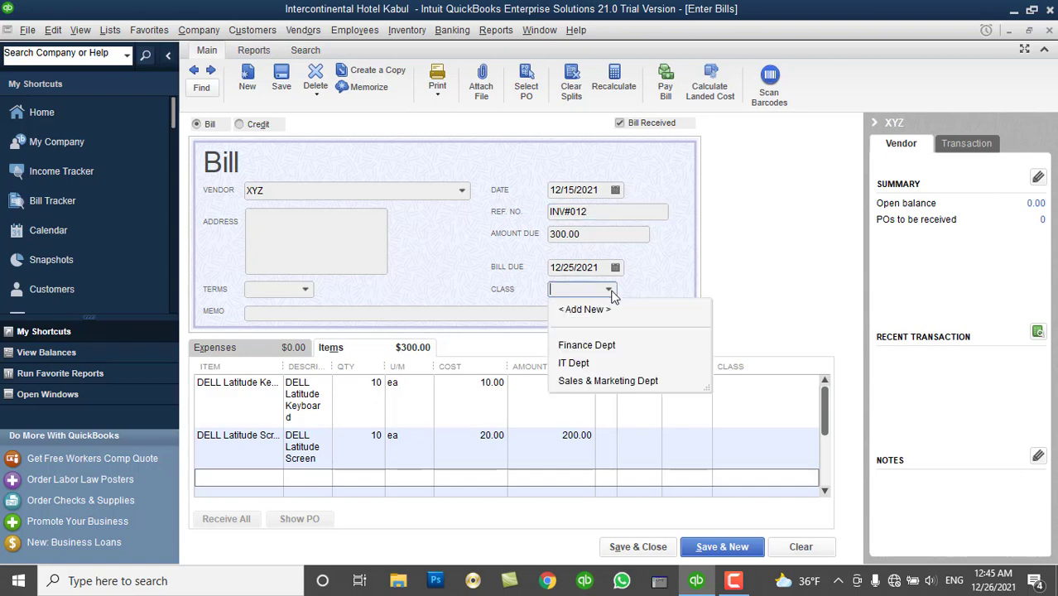
{"action": "left_click", "coordinate": [612, 295]}
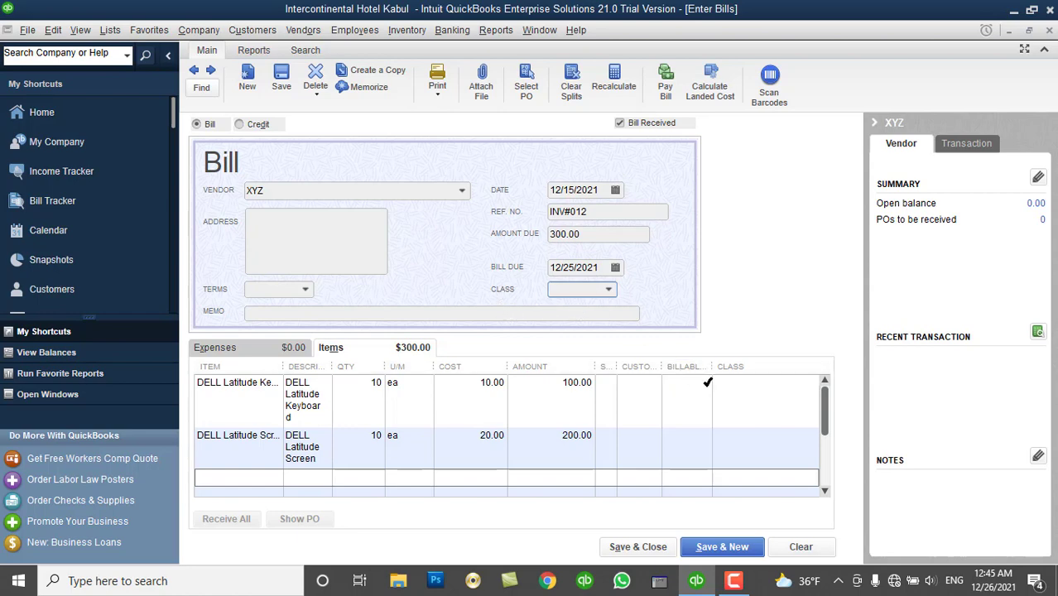
Assign Kabul Main Branch as the keyboard line's site and move the update-site prompt aside.
{"action": "left_click", "coordinate": [736, 380]}
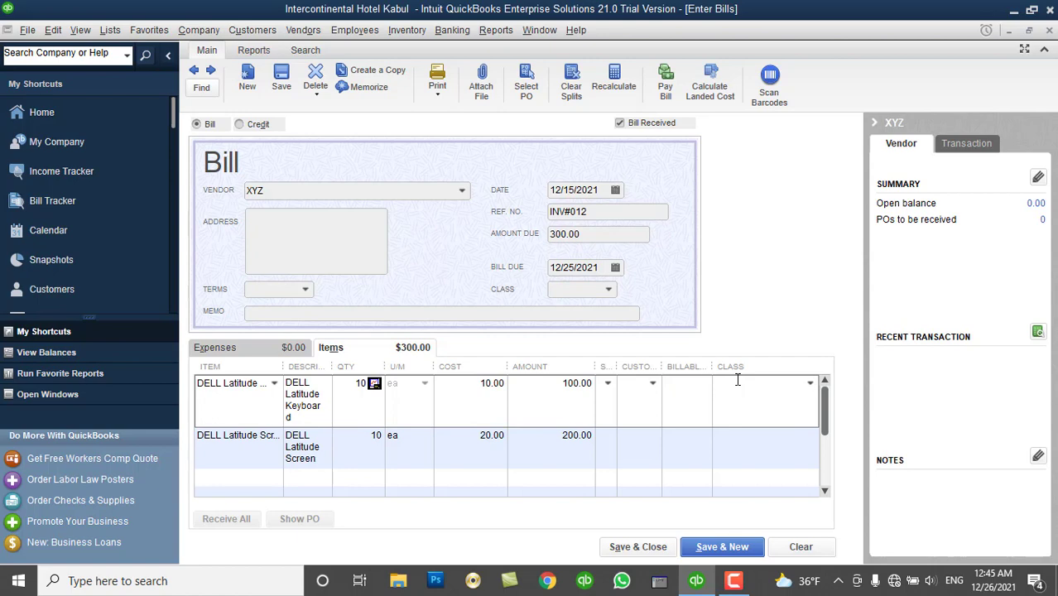
{"action": "left_click_drag", "start_coordinate": [618, 365], "coordinate": [667, 364]}
{"action": "left_click", "coordinate": [658, 385]}
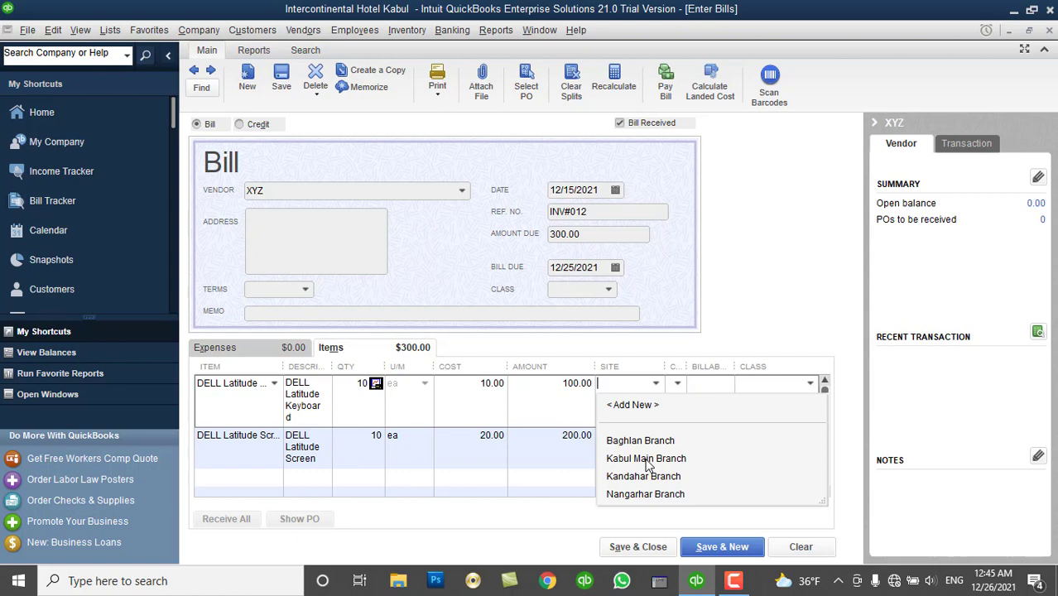
{"action": "left_click", "coordinate": [648, 459]}
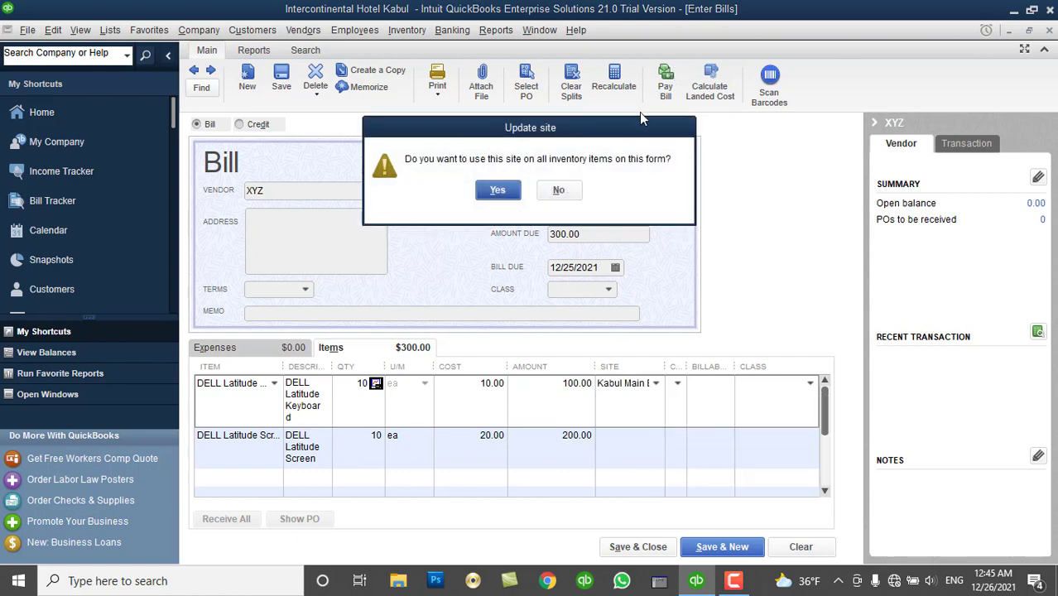
{"action": "left_click_drag", "start_coordinate": [648, 130], "coordinate": [813, 73]}
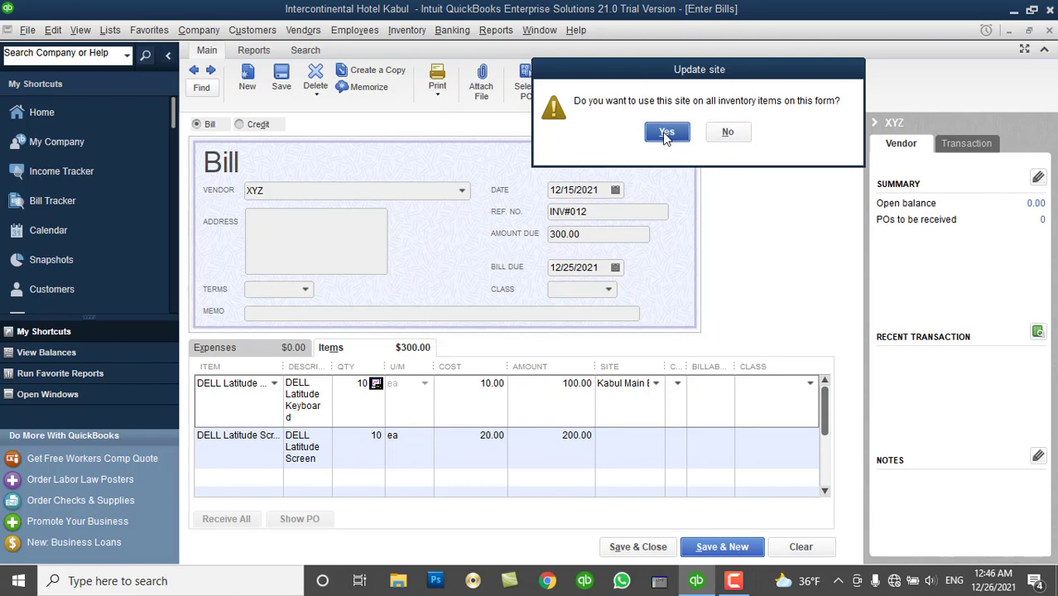
Apply Kabul Main Branch to both DELL items and save bill INV#012 without classes.
{"action": "left_click", "coordinate": [667, 134]}
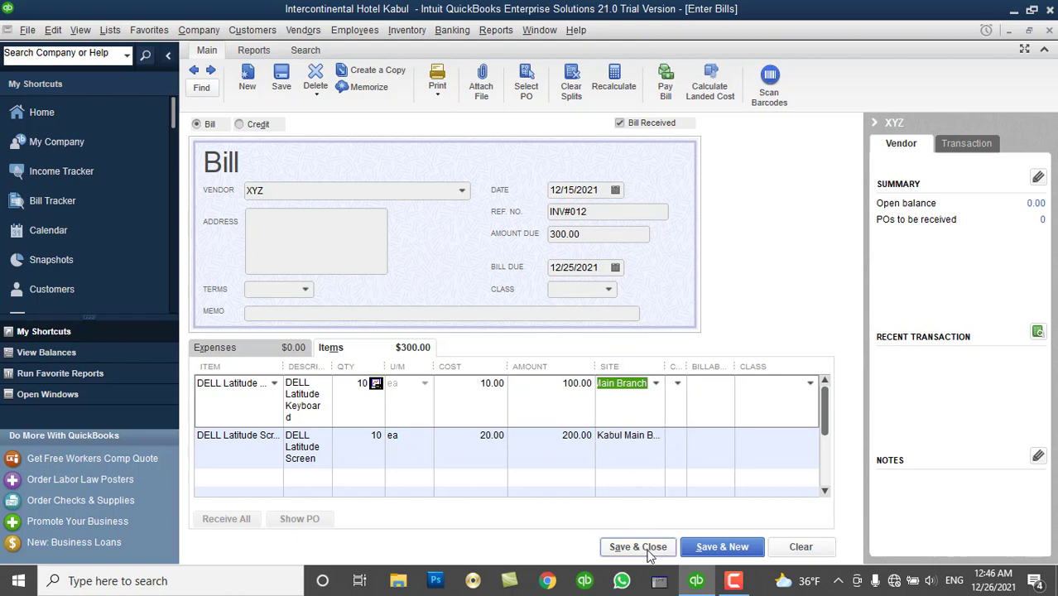
{"action": "left_click", "coordinate": [637, 547]}
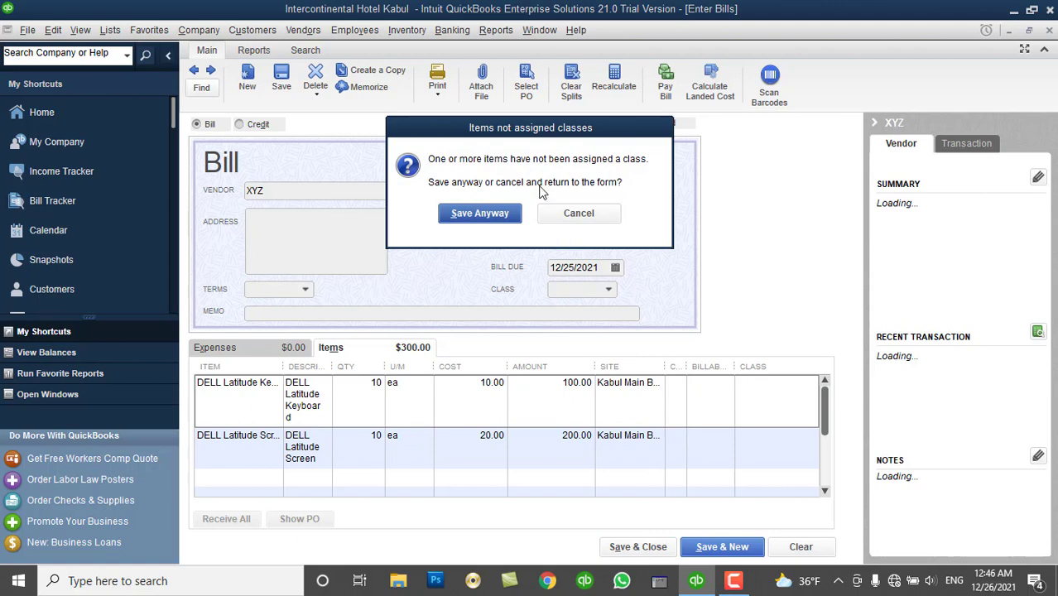
{"action": "left_click_drag", "start_coordinate": [527, 130], "coordinate": [701, 45]}
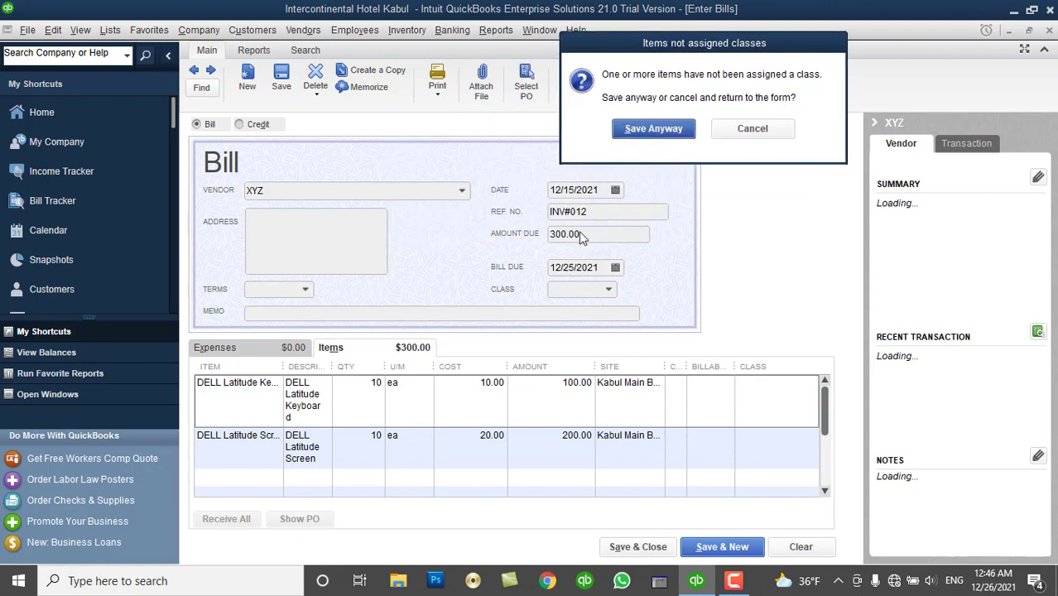
{"action": "left_click", "coordinate": [653, 129]}
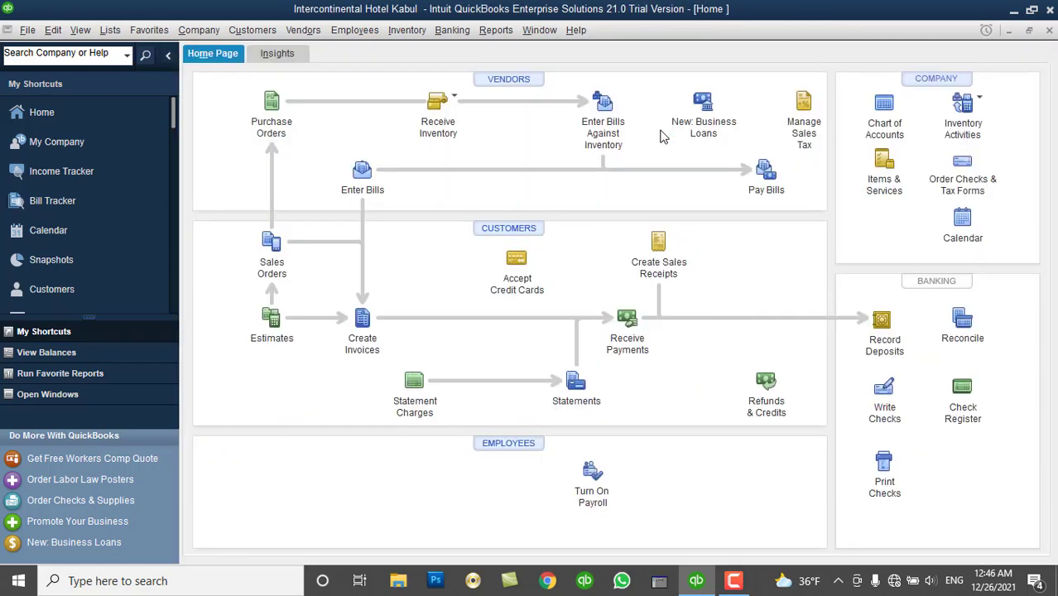
{"action": "left_click", "coordinate": [407, 31]}
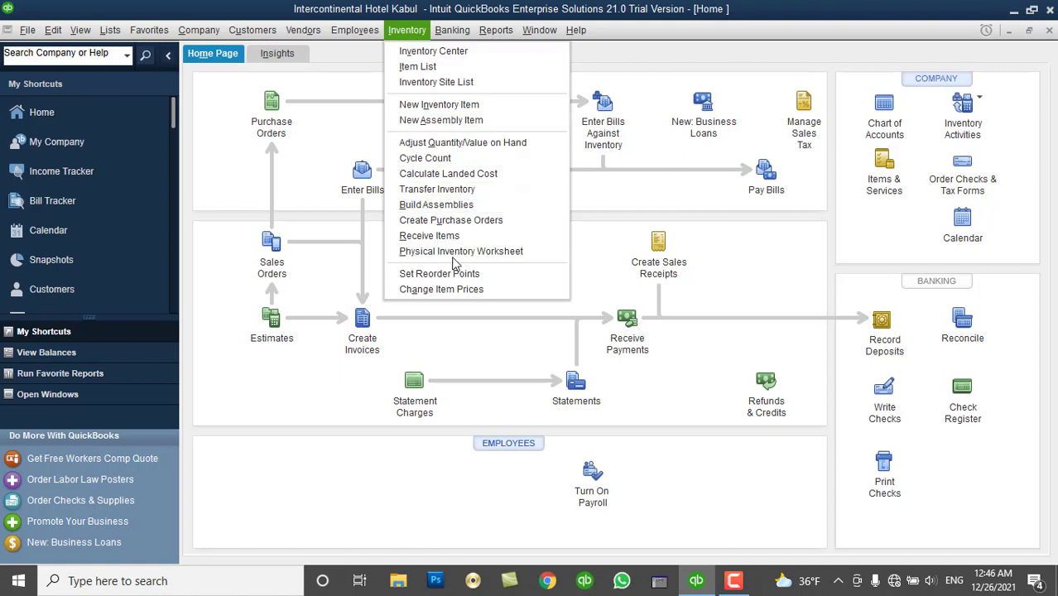
{"action": "left_click", "coordinate": [457, 251]}
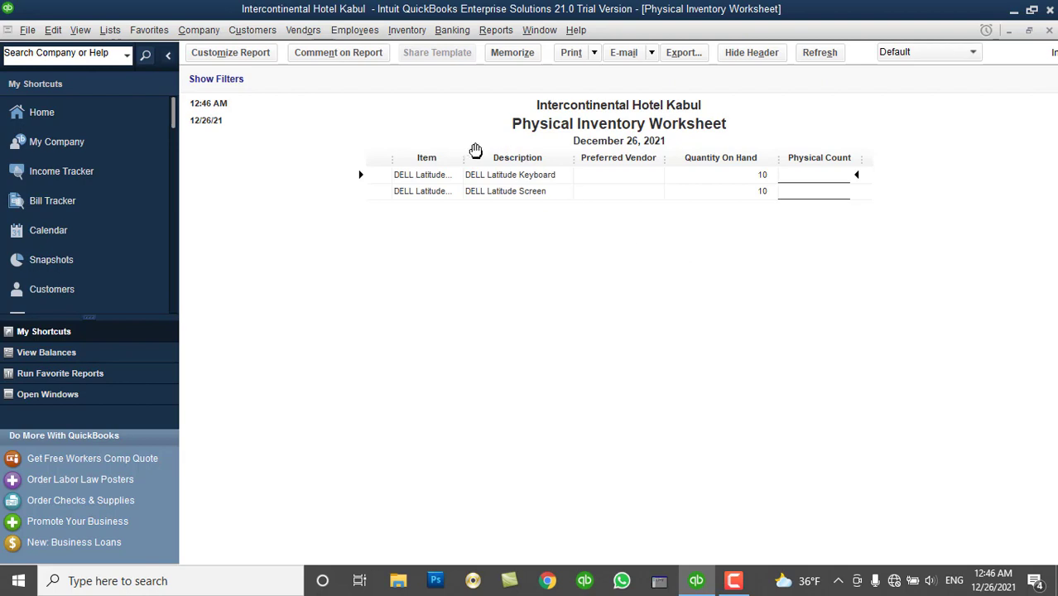
{"action": "left_click_drag", "start_coordinate": [463, 157], "coordinate": [514, 161]}
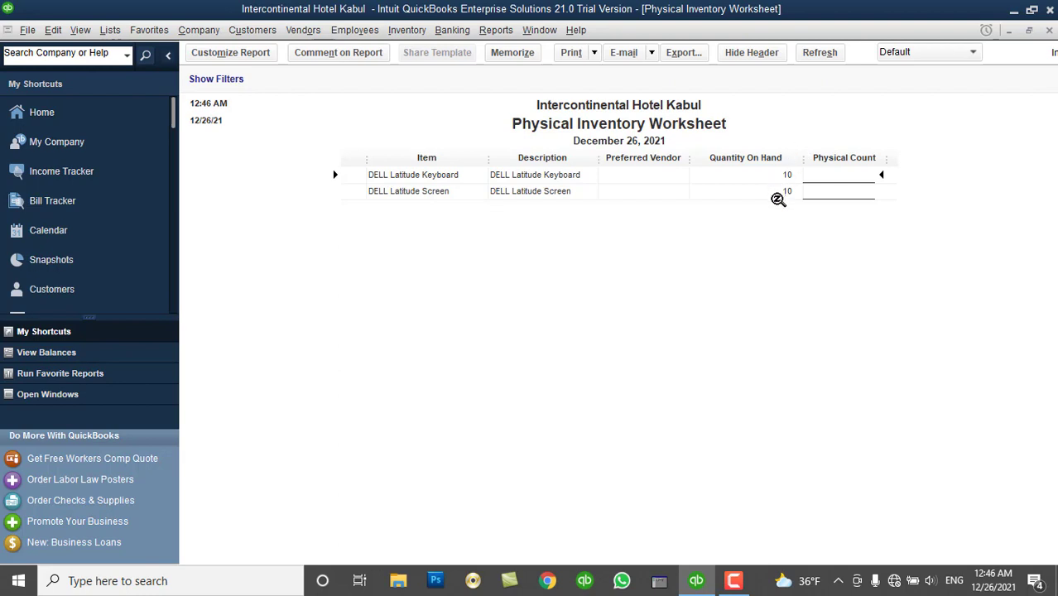
{"action": "left_click", "coordinate": [1050, 31]}
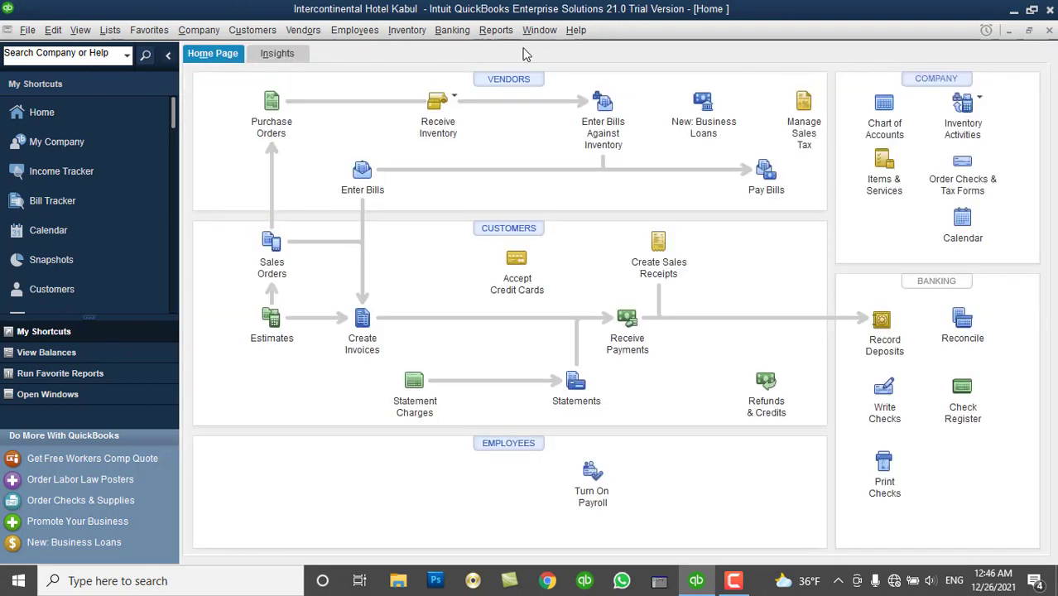
{"action": "left_click", "coordinate": [495, 30]}
{"action": "mouse_move", "coordinate": [582, 308]}
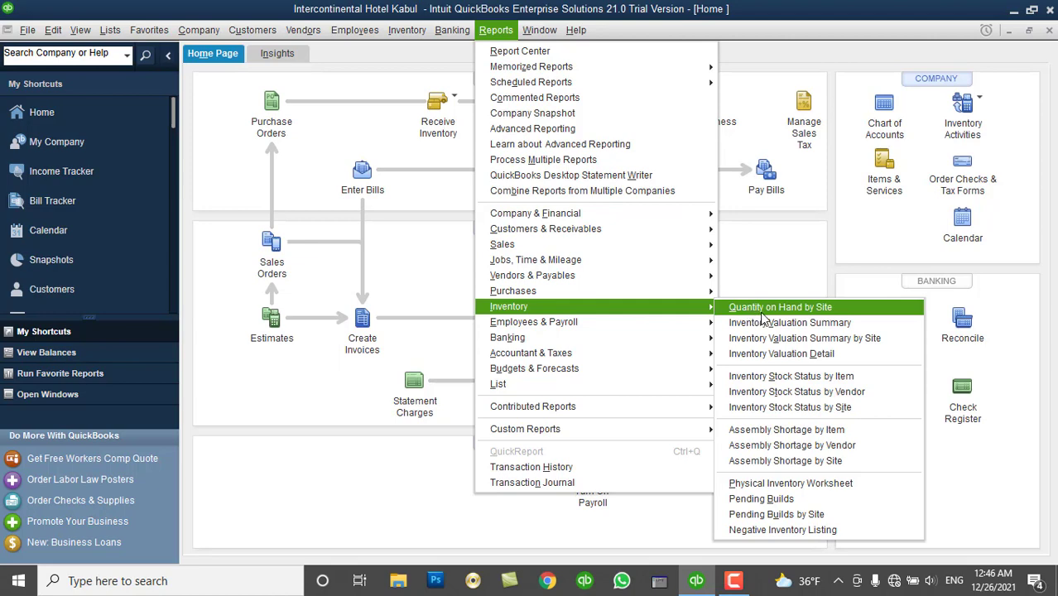
{"action": "left_click", "coordinate": [762, 312]}
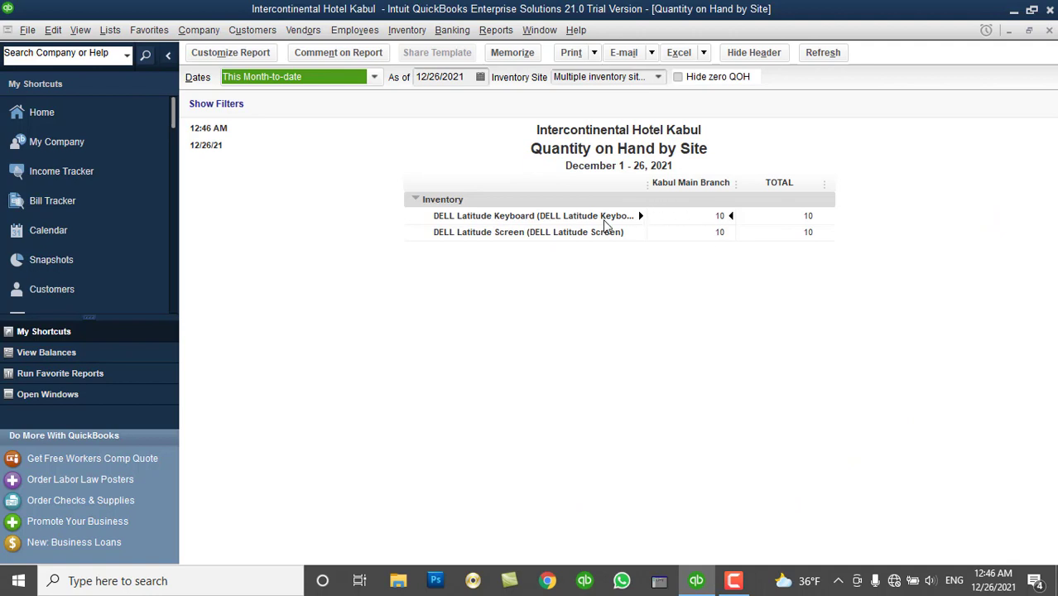
{"action": "left_click_drag", "start_coordinate": [649, 192], "coordinate": [667, 192]}
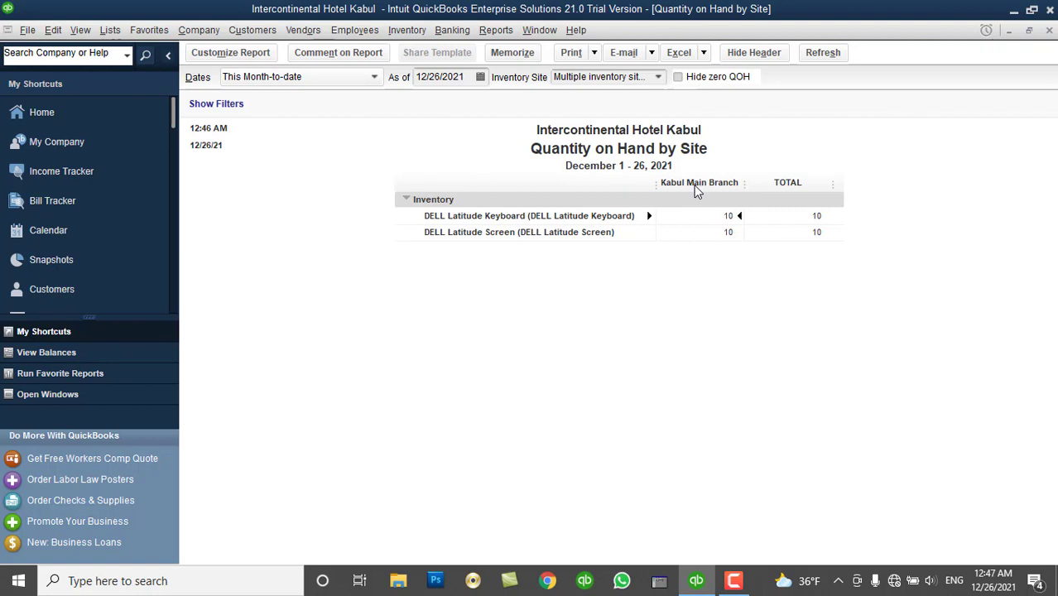
{"action": "left_click", "coordinate": [1050, 32]}
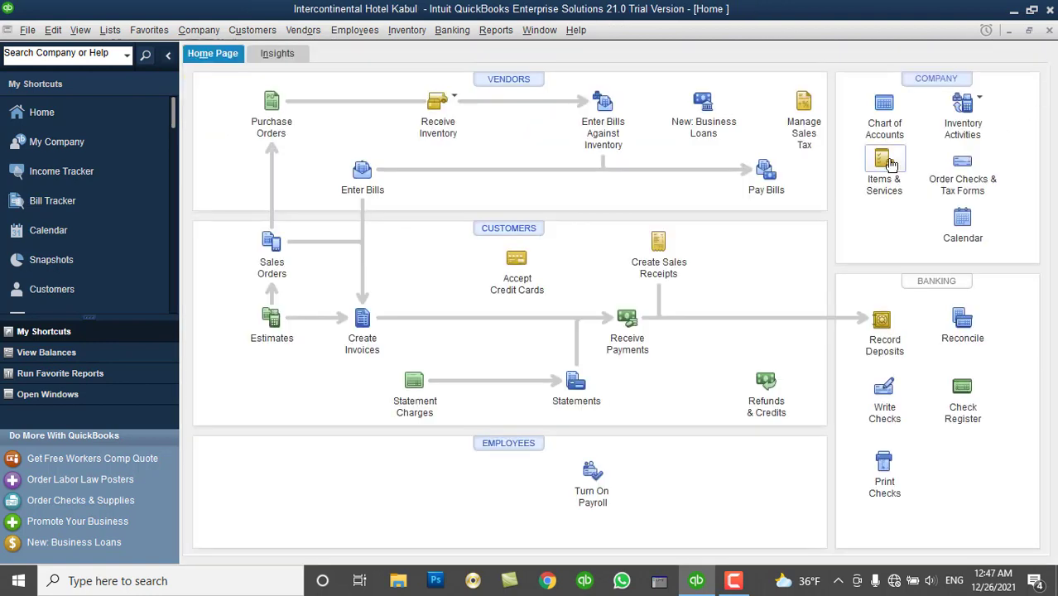
Start a new inventory transfer dated 12/20/2021.
{"action": "left_click", "coordinate": [408, 31]}
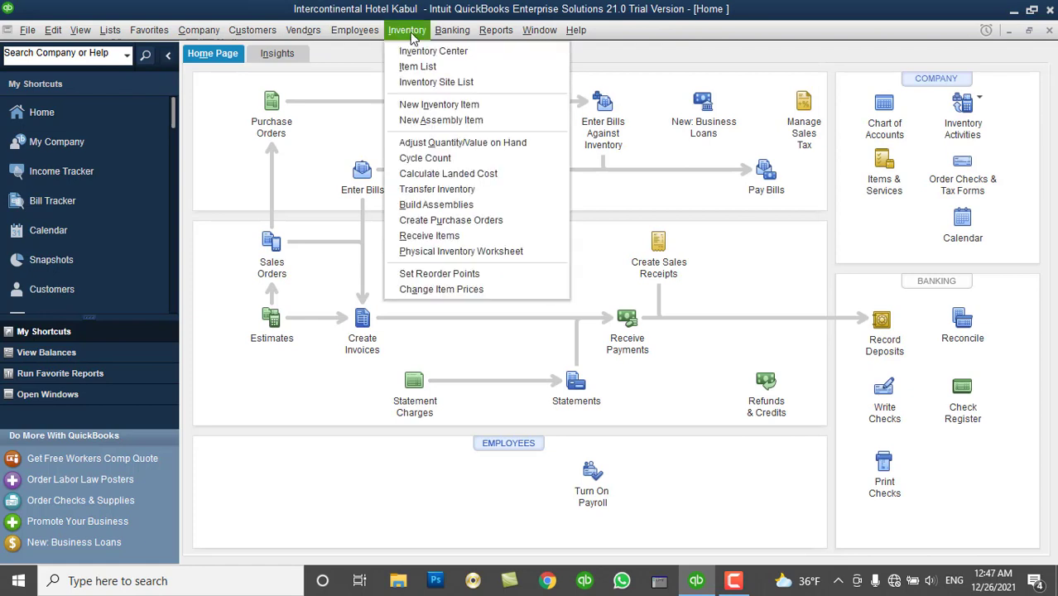
{"action": "left_click", "coordinate": [438, 191]}
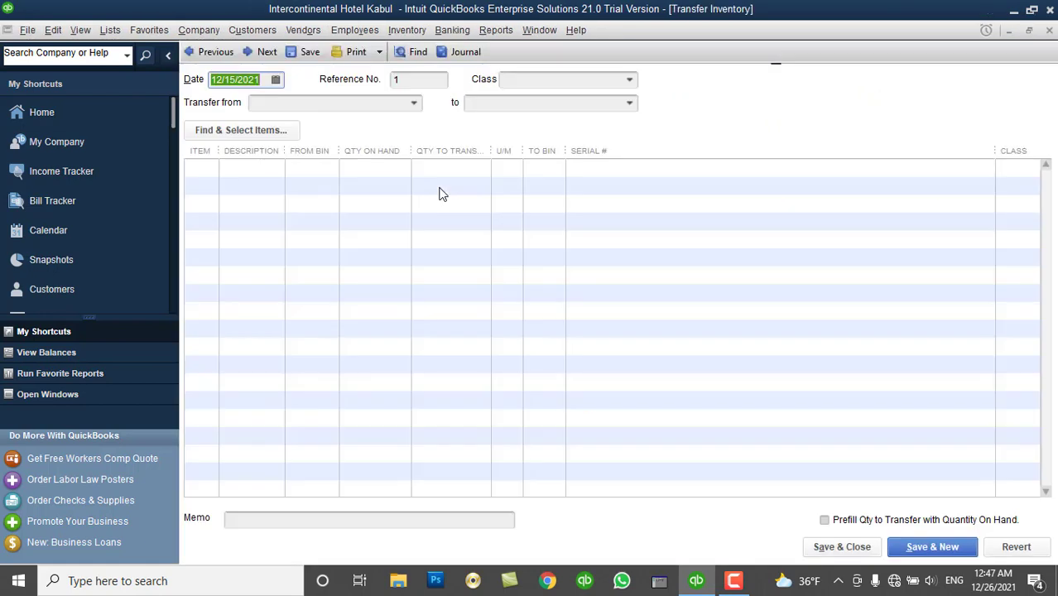
{"action": "left_click", "coordinate": [276, 80]}
{"action": "left_click", "coordinate": [275, 80]}
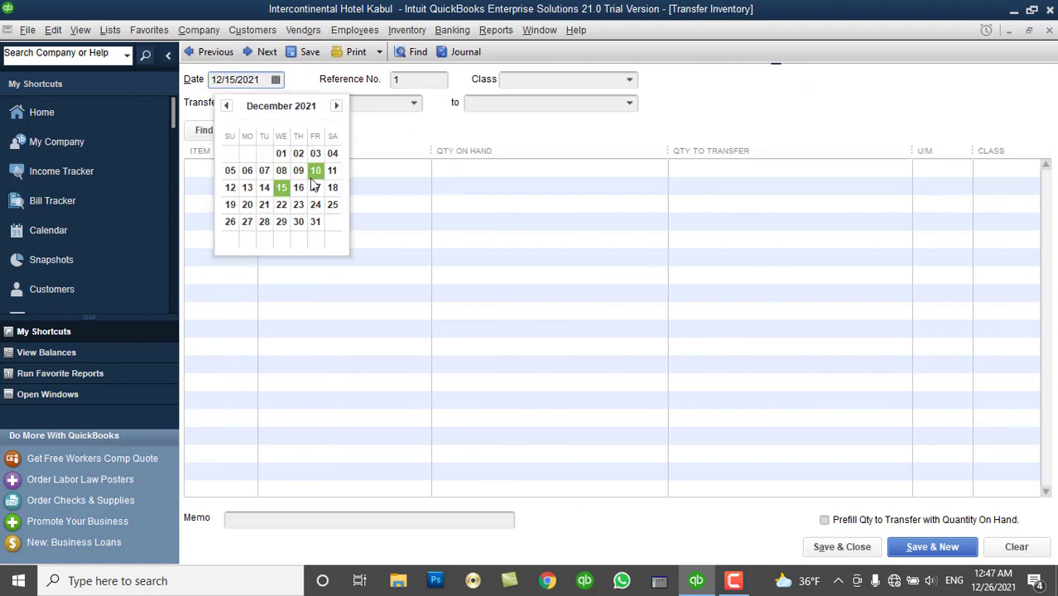
{"action": "left_click", "coordinate": [248, 205]}
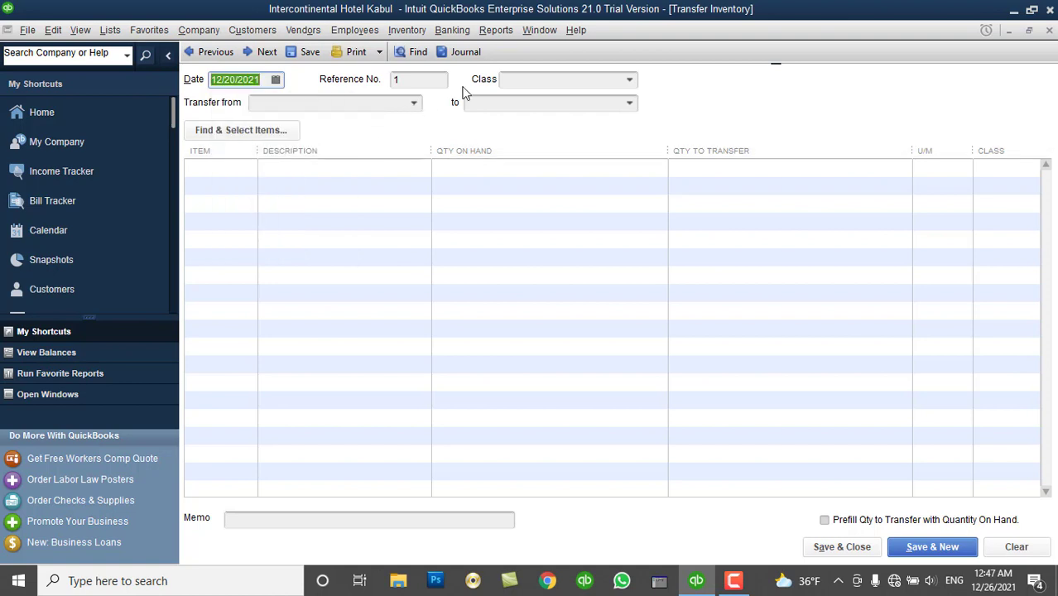
Set the transfer to run from Kabul Main Branch to Nangarhar Branch.
{"action": "left_click", "coordinate": [629, 81]}
{"action": "left_click", "coordinate": [632, 83]}
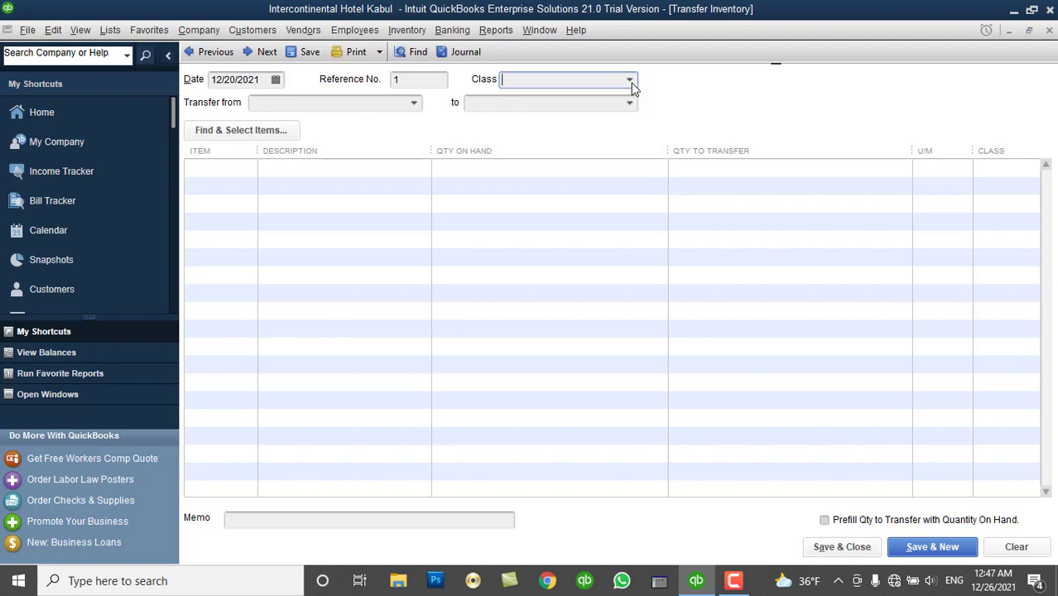
{"action": "left_click", "coordinate": [417, 103]}
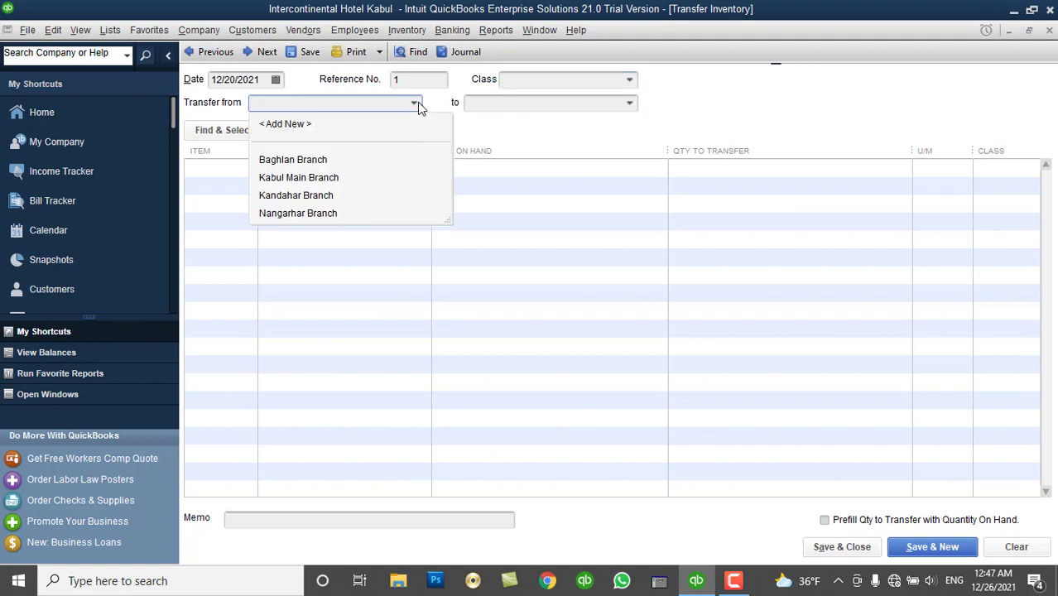
{"action": "left_click", "coordinate": [320, 178]}
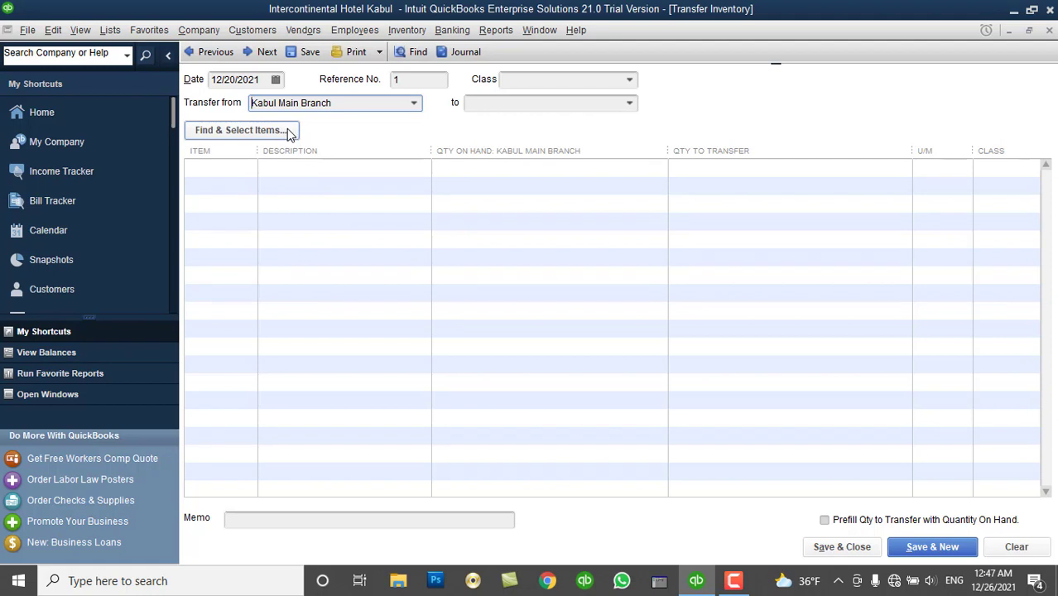
{"action": "left_click", "coordinate": [630, 106]}
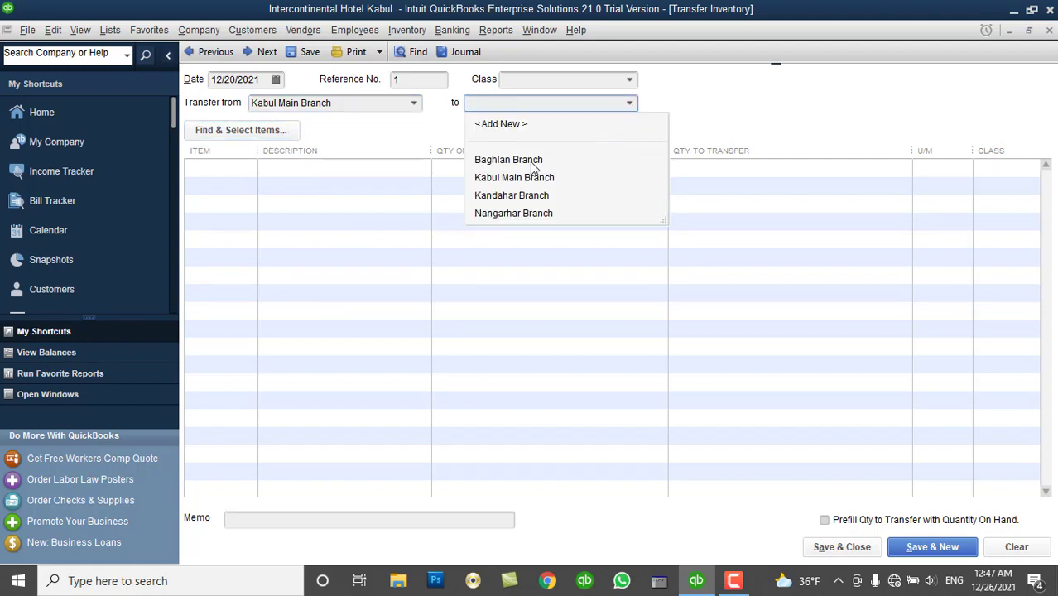
{"action": "left_click", "coordinate": [515, 213]}
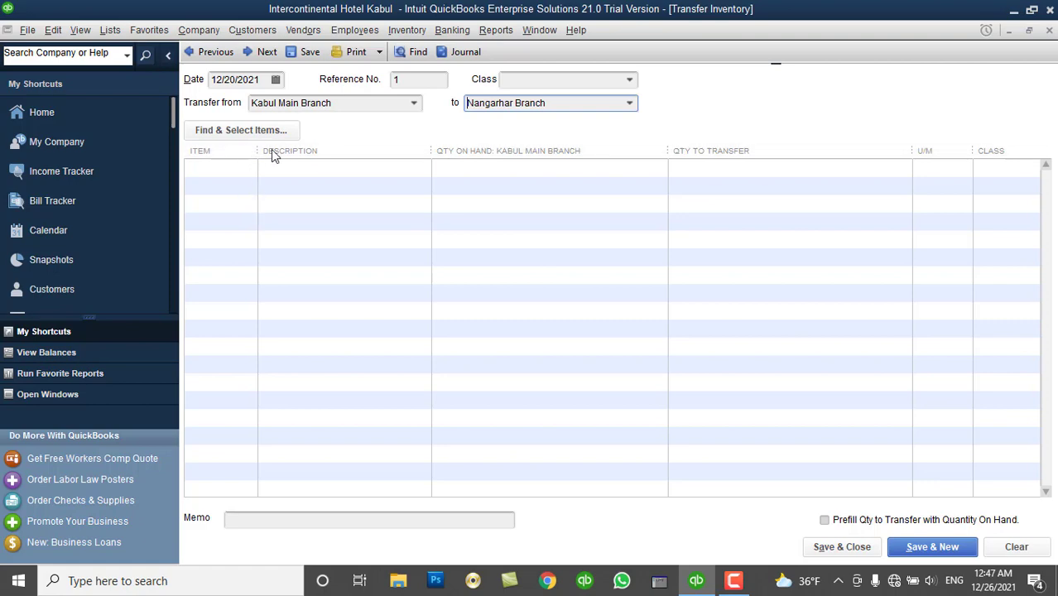
Add DELL Latitude Keyboard and Screen to the transfer, keeping Kabul Main Branch as source.
{"action": "left_click", "coordinate": [268, 137]}
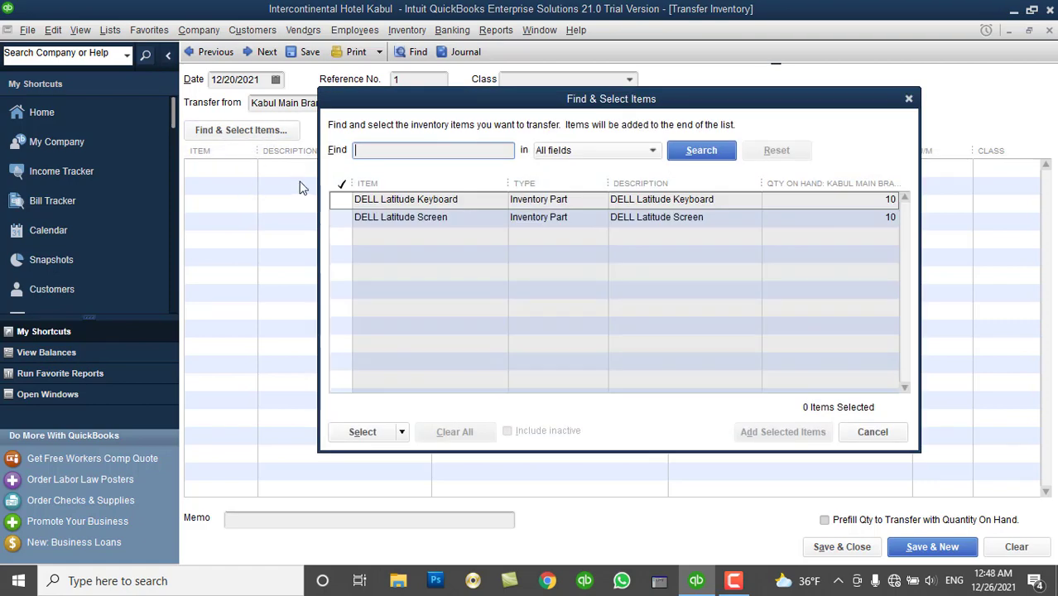
{"action": "left_click", "coordinate": [345, 200]}
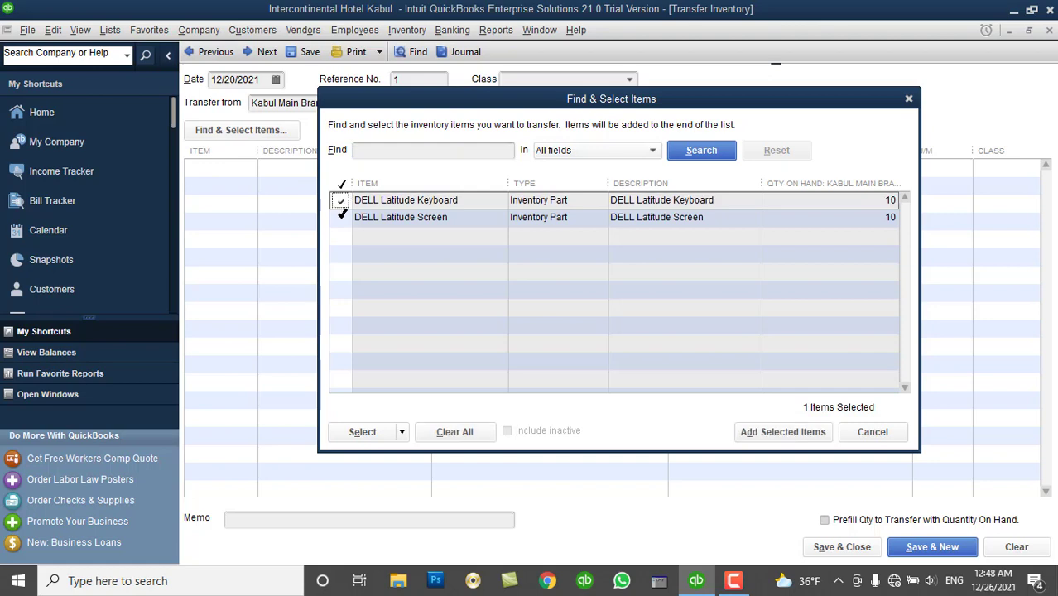
{"action": "left_click", "coordinate": [341, 216]}
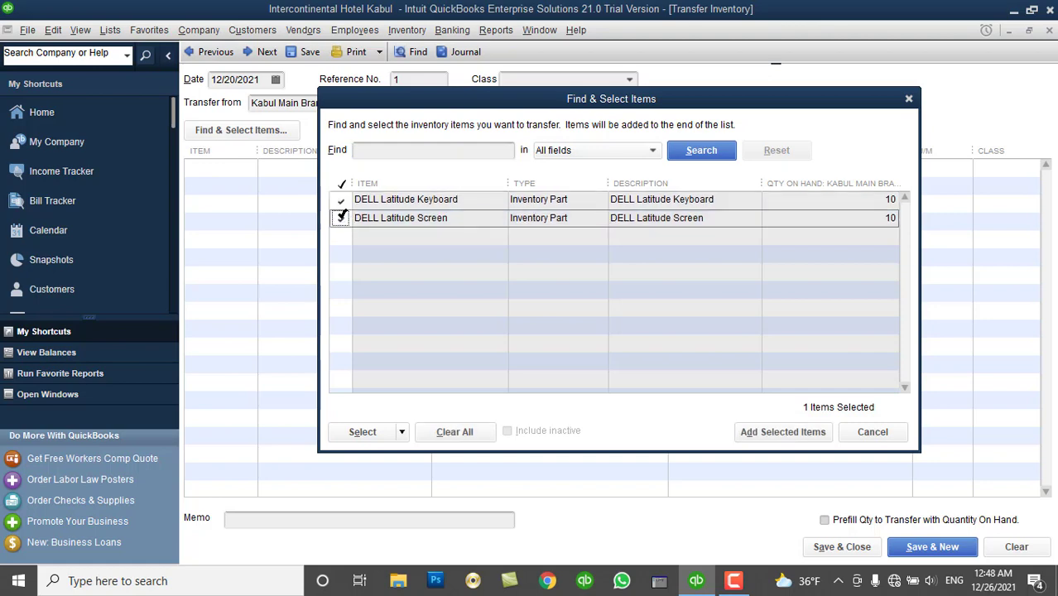
{"action": "left_click", "coordinate": [375, 436]}
{"action": "left_click", "coordinate": [368, 450]}
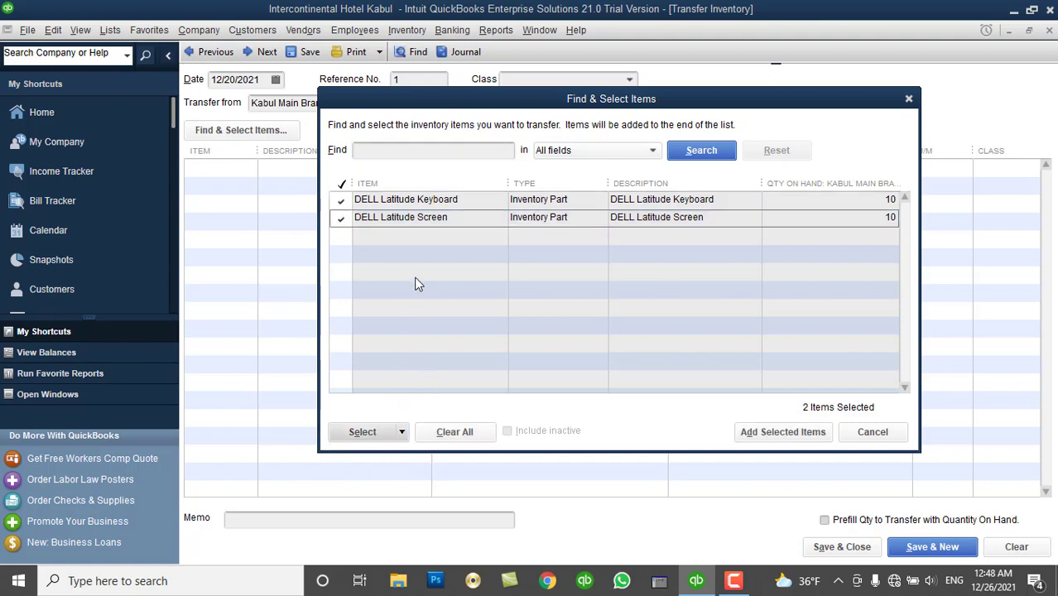
{"action": "left_click", "coordinate": [758, 432]}
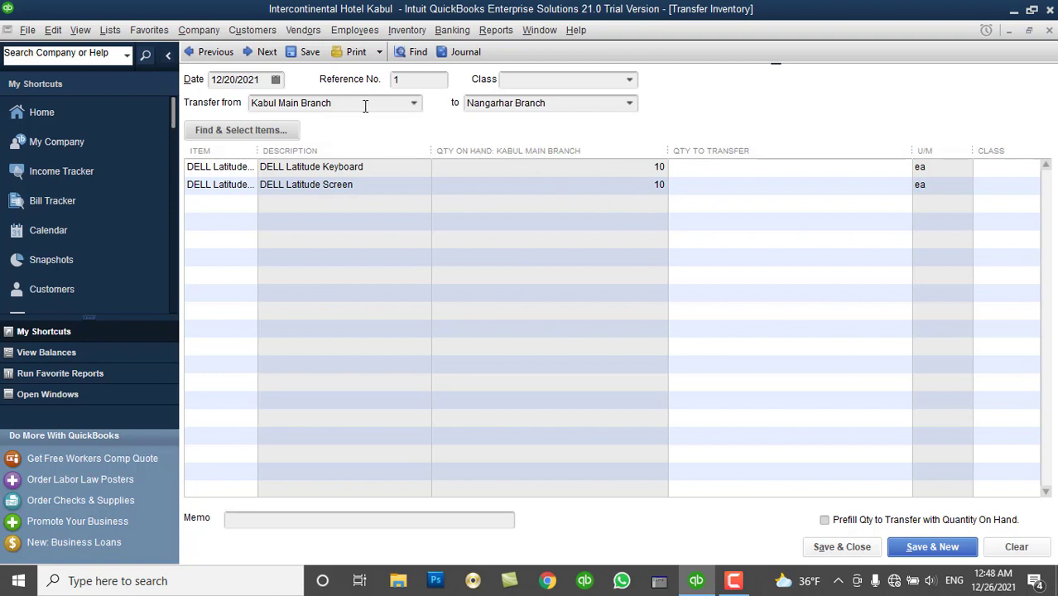
{"action": "left_click", "coordinate": [413, 103]}
{"action": "left_click", "coordinate": [355, 160]}
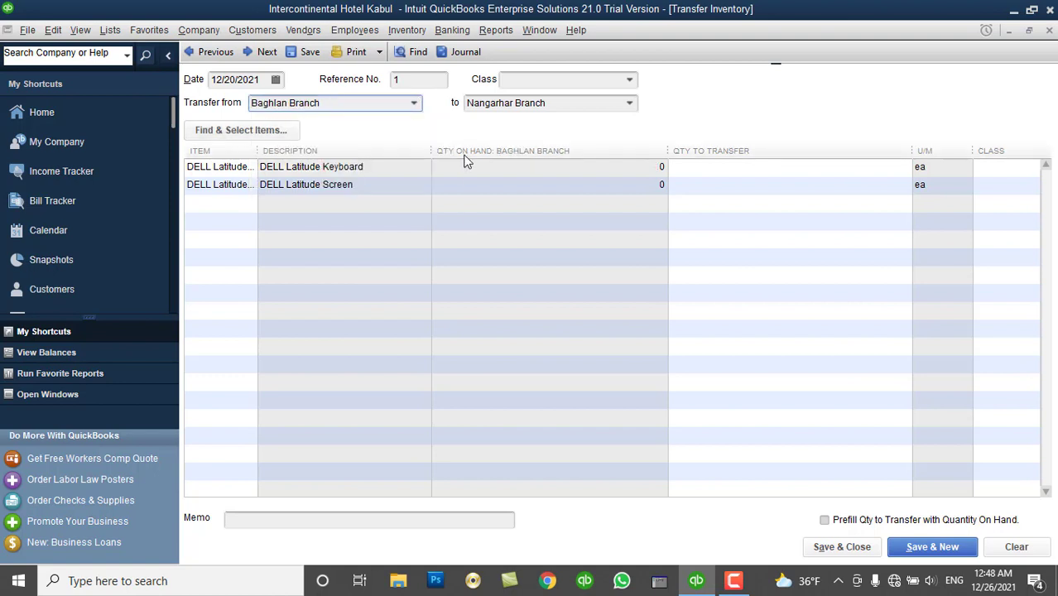
{"action": "left_click", "coordinate": [415, 103]}
{"action": "left_click", "coordinate": [353, 178]}
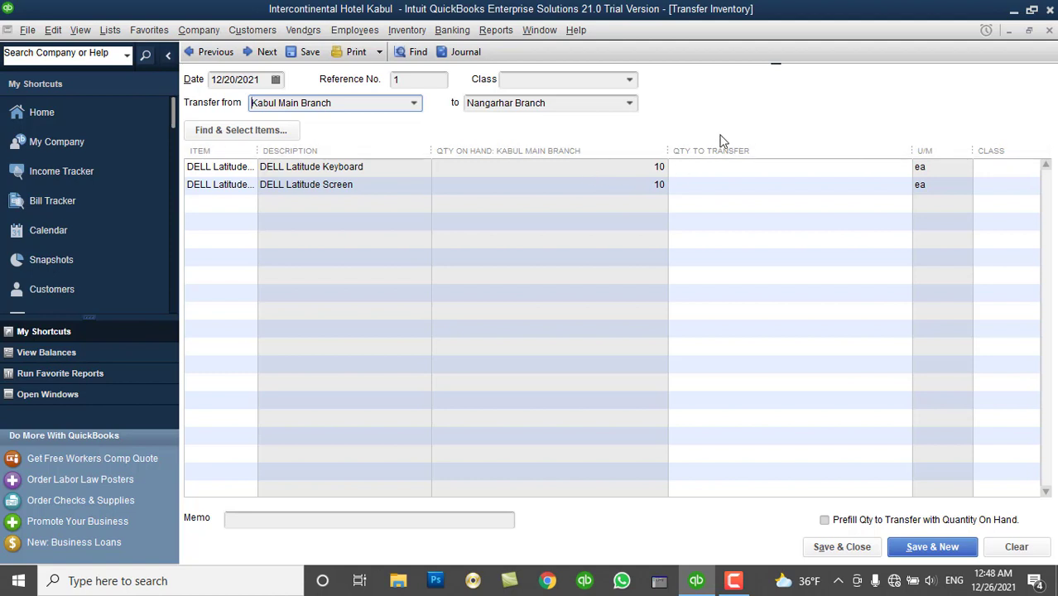
Transfer 4 of each DELL item and save despite the unassigned classes.
{"action": "left_click", "coordinate": [867, 170]}
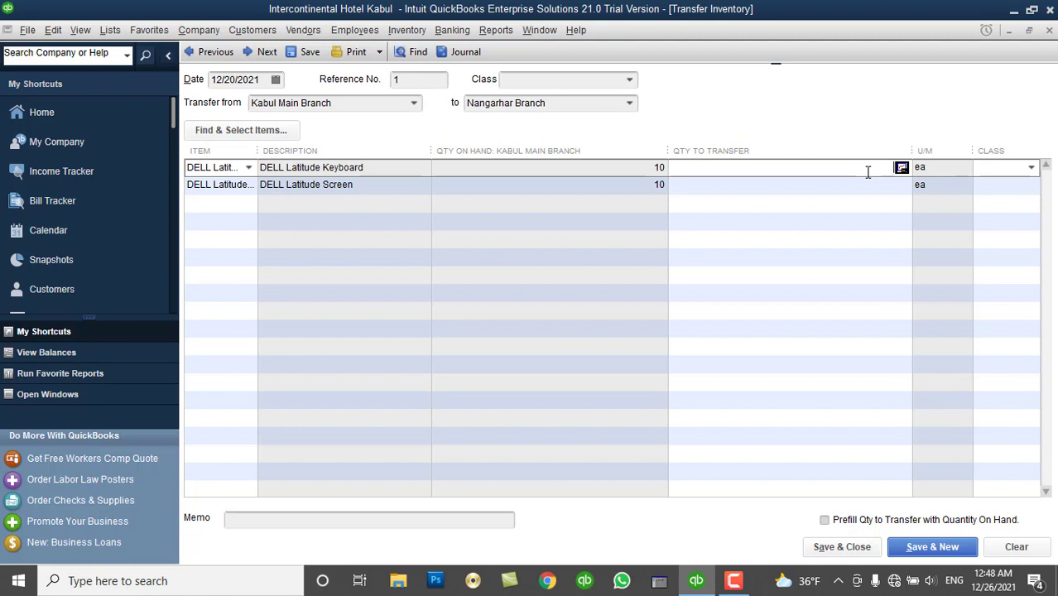
{"action": "key", "text": "Down"}
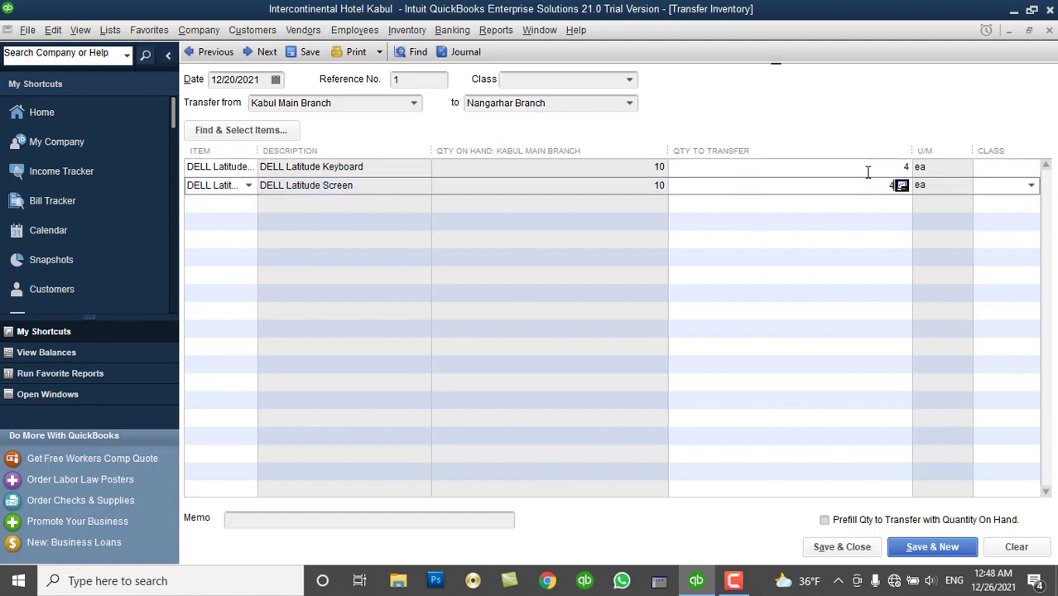
{"action": "key", "text": "Down"}
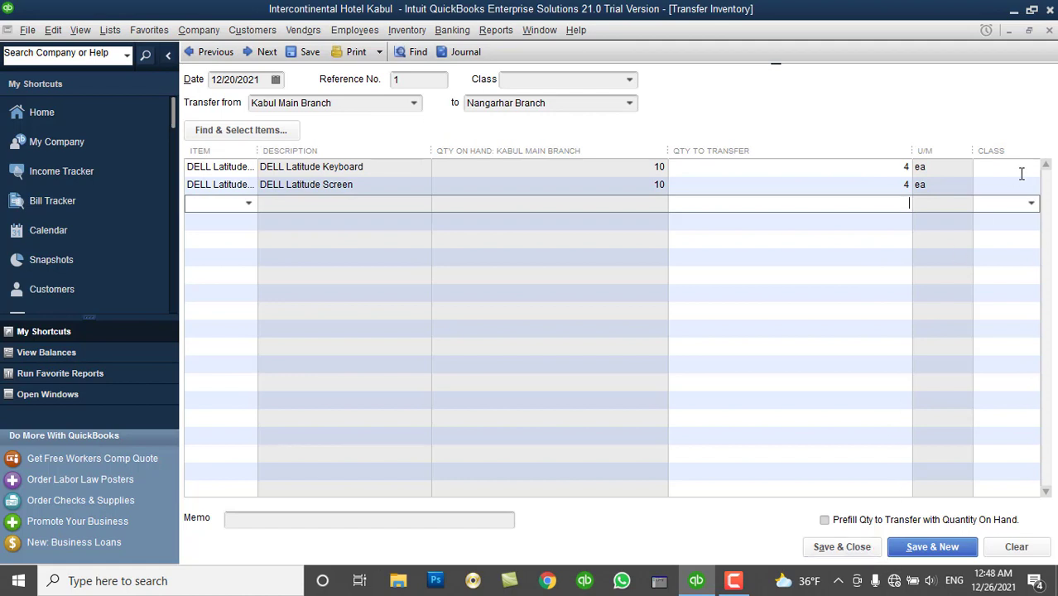
{"action": "left_click", "coordinate": [855, 548]}
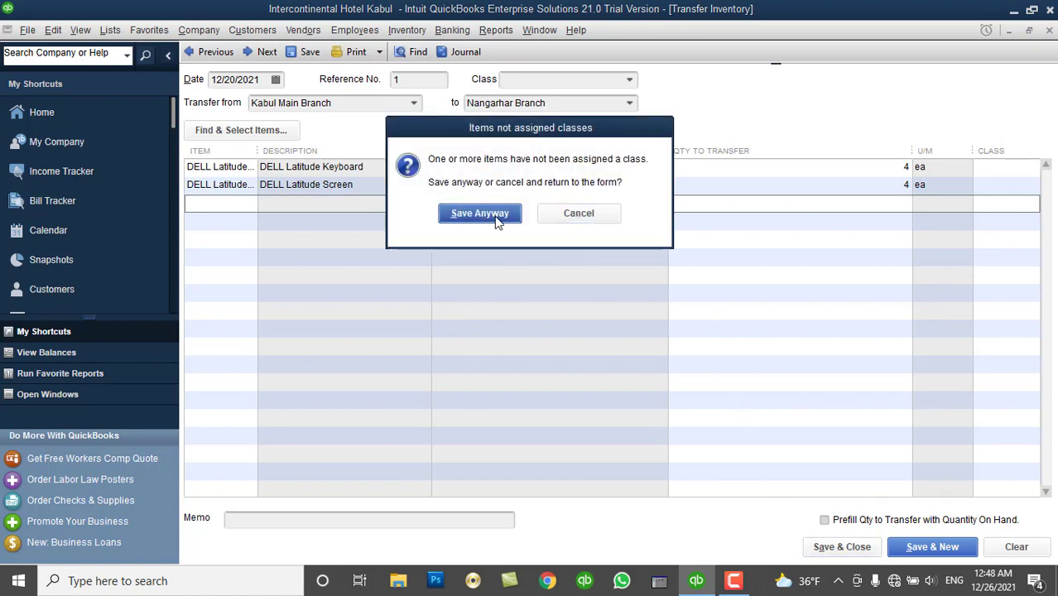
{"action": "left_click", "coordinate": [495, 216]}
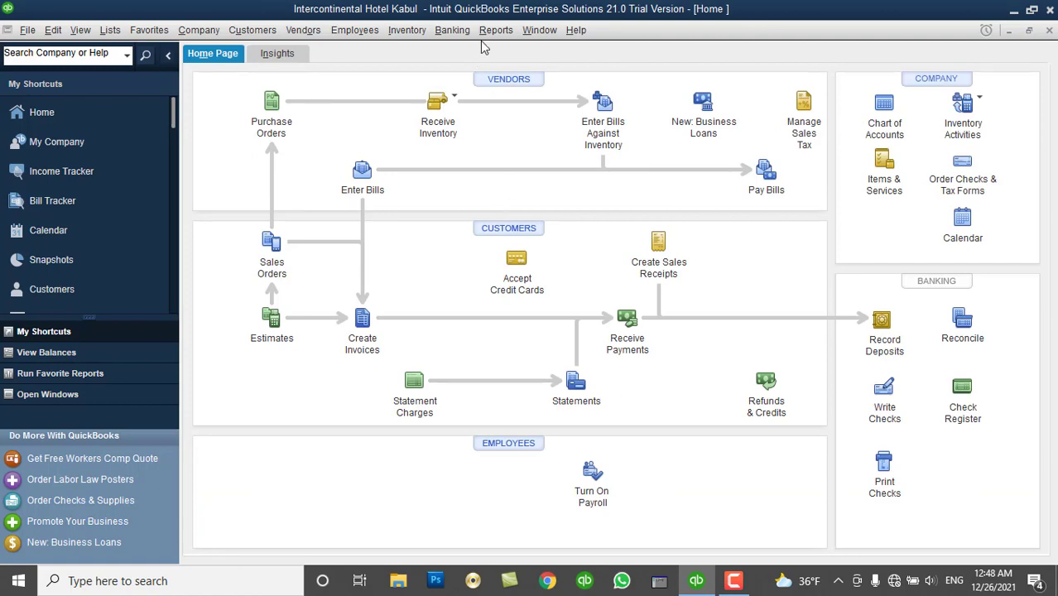
{"action": "left_click", "coordinate": [487, 33]}
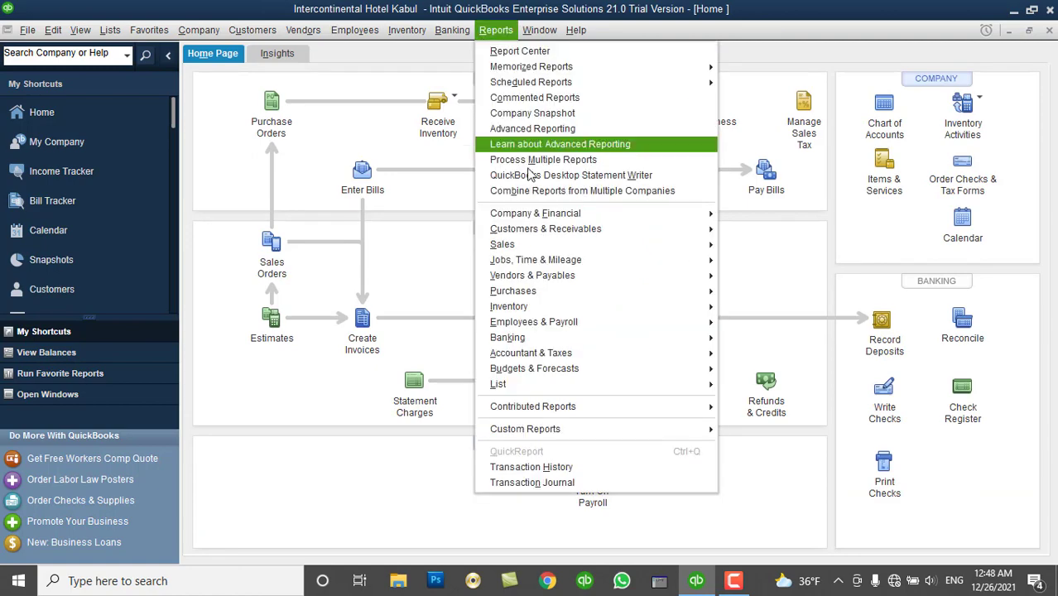
{"action": "mouse_move", "coordinate": [581, 311]}
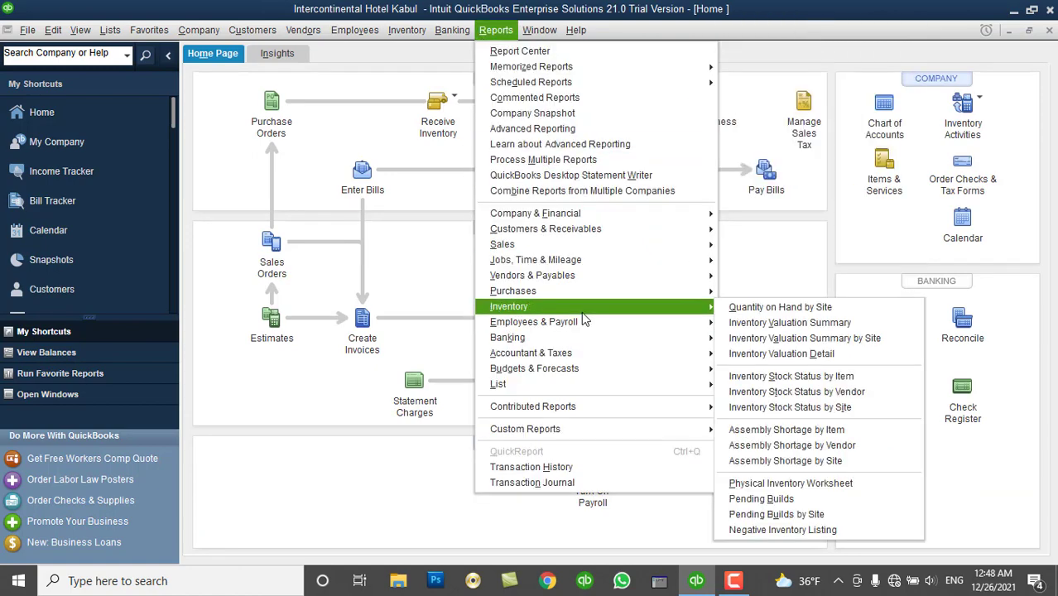
{"action": "left_click", "coordinate": [752, 315]}
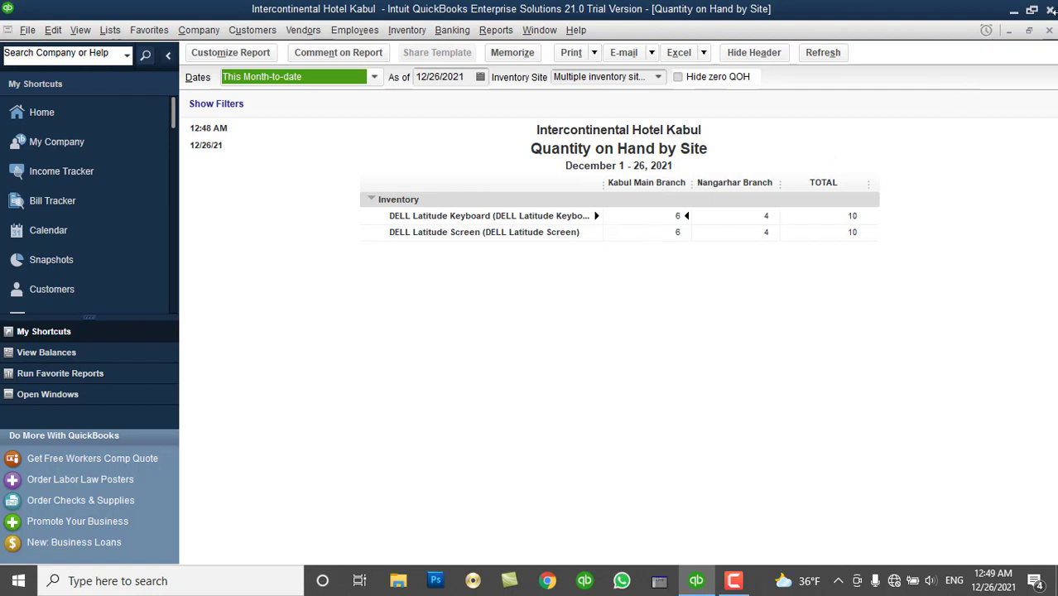
{"action": "left_click", "coordinate": [1049, 31]}
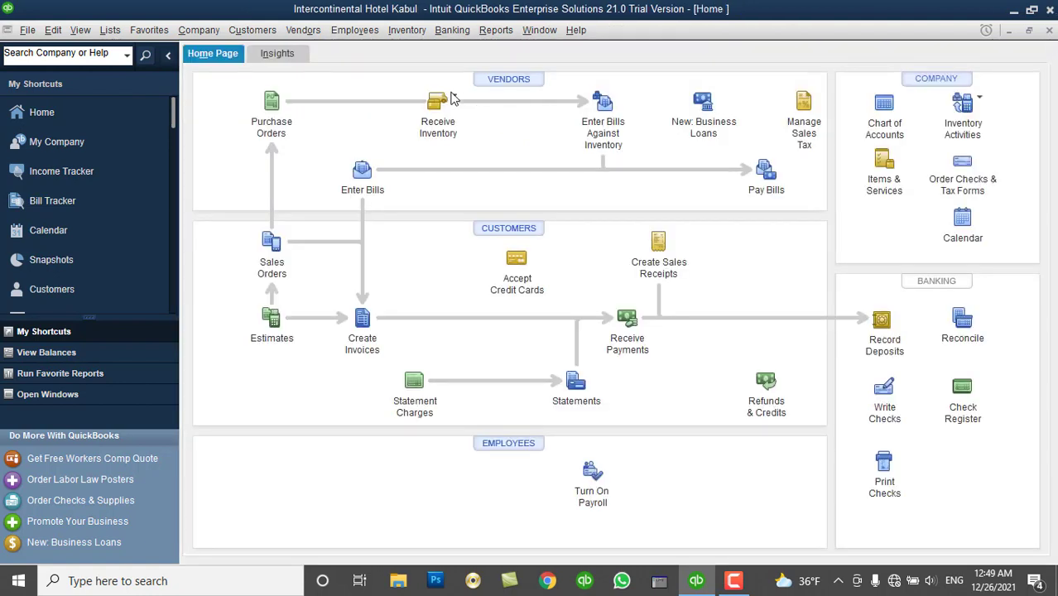
Start a new inventory transfer from Kabul Main Branch to Baghlan Branch.
{"action": "left_click", "coordinate": [408, 33]}
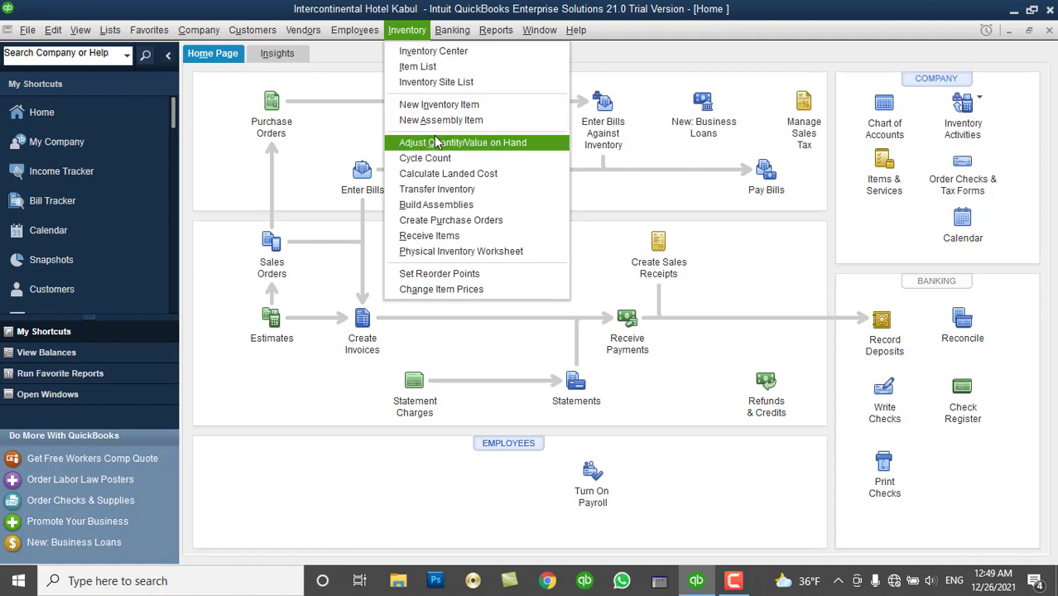
{"action": "left_click", "coordinate": [443, 191]}
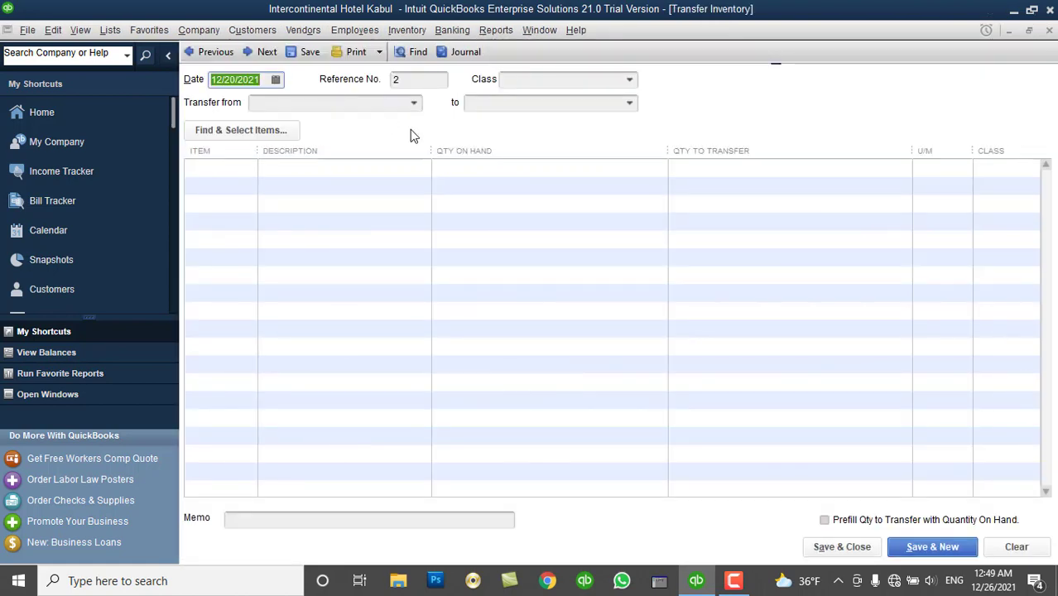
{"action": "left_click", "coordinate": [414, 103]}
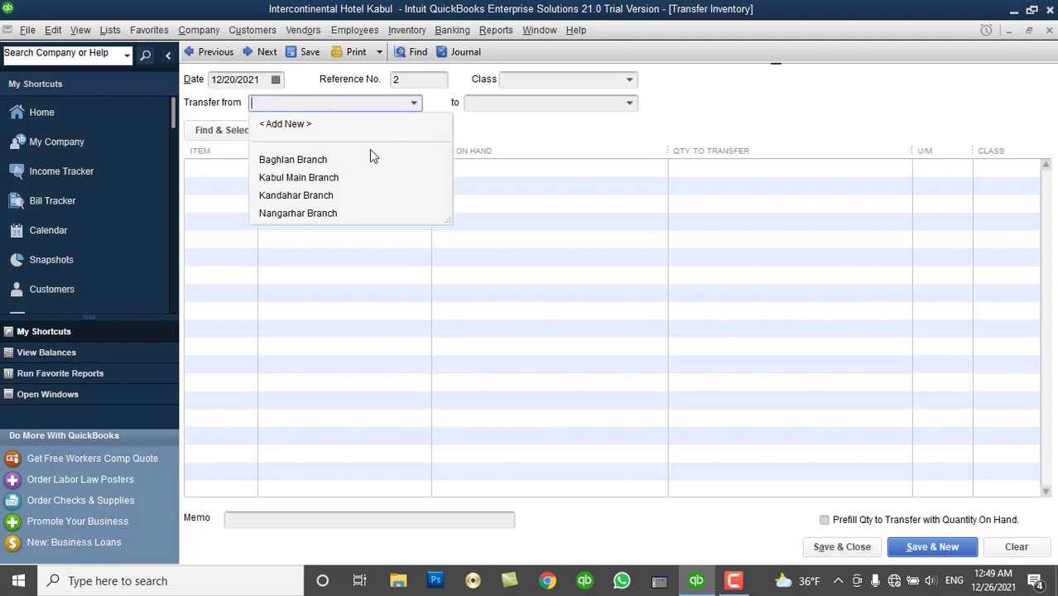
{"action": "left_click", "coordinate": [346, 179]}
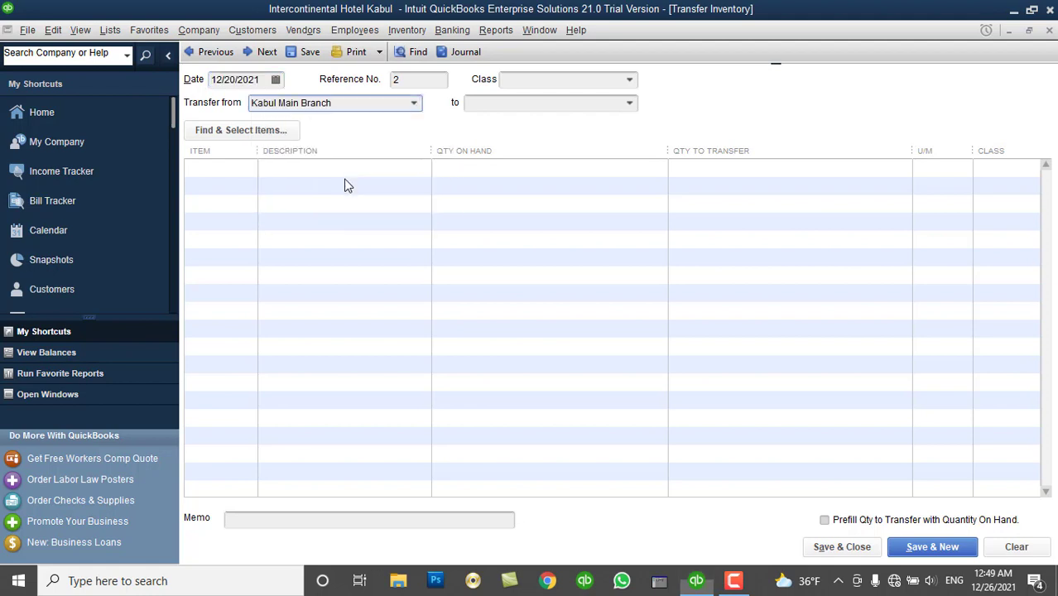
{"action": "left_click", "coordinate": [630, 106]}
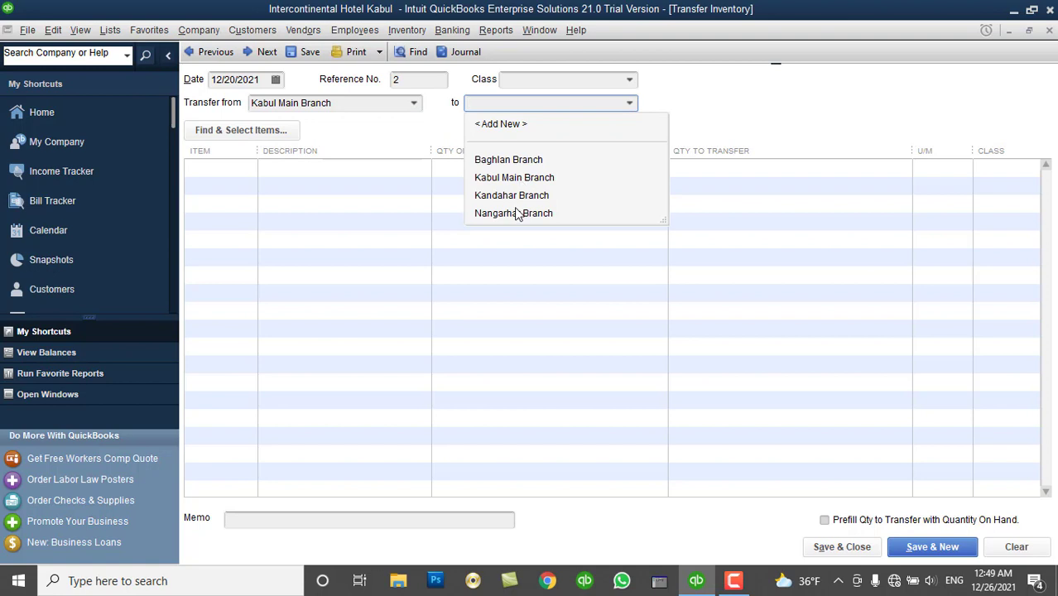
{"action": "left_click", "coordinate": [517, 161]}
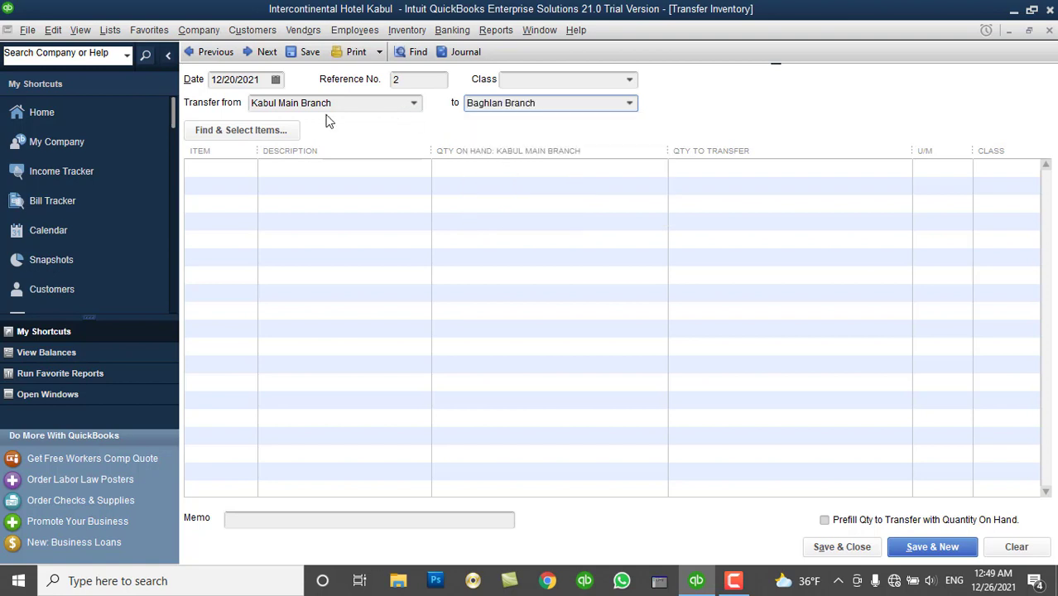
Add DELL Latitude Keyboard and DELL Latitude Screen as the transfer items.
{"action": "left_click", "coordinate": [243, 165]}
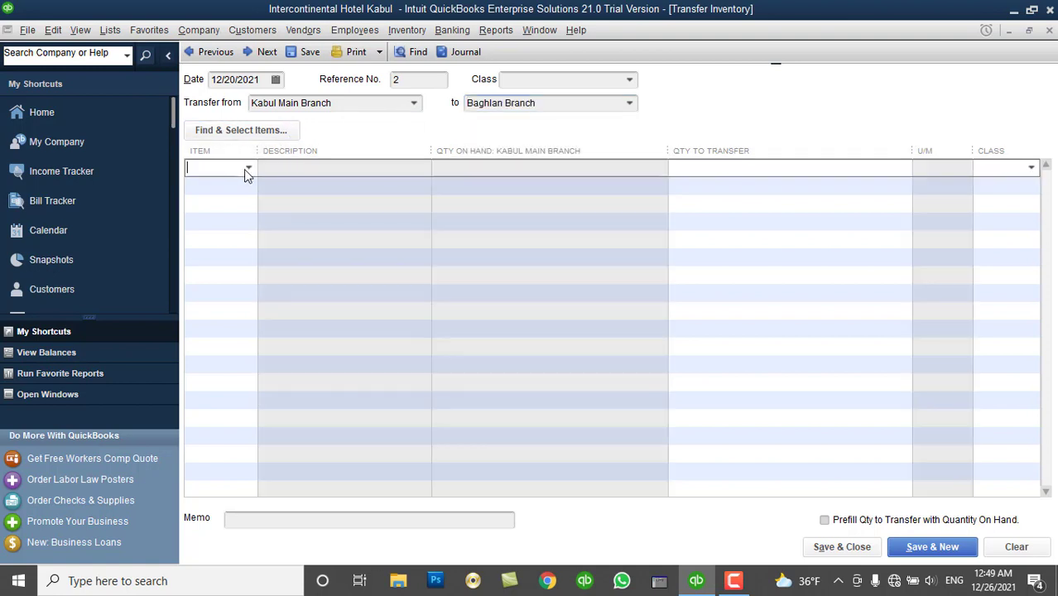
{"action": "left_click", "coordinate": [248, 171]}
{"action": "left_click", "coordinate": [241, 228]}
{"action": "left_click", "coordinate": [238, 183]}
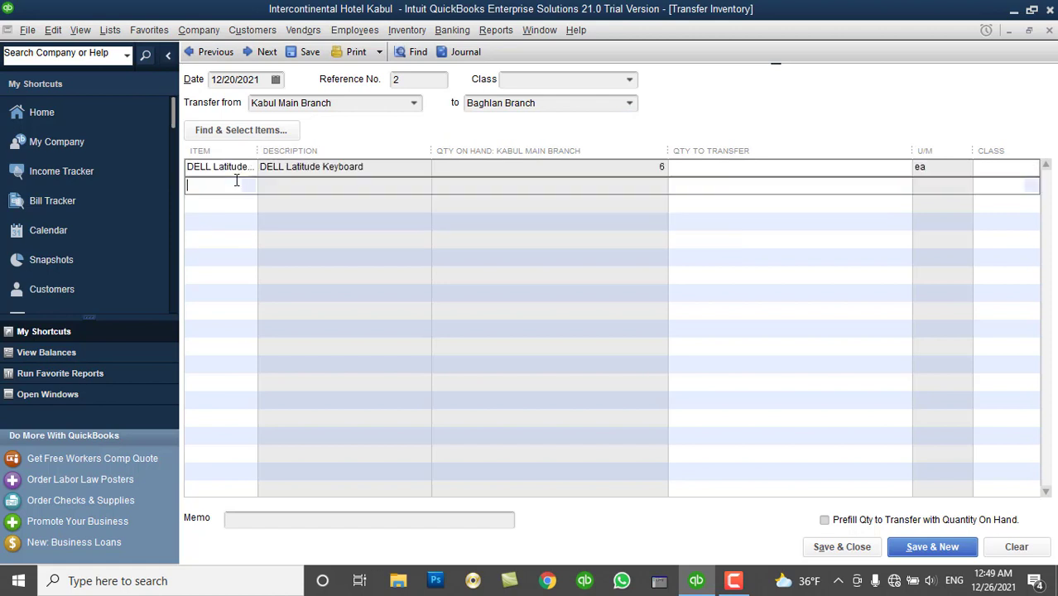
{"action": "left_click", "coordinate": [248, 184]}
{"action": "left_click", "coordinate": [247, 260]}
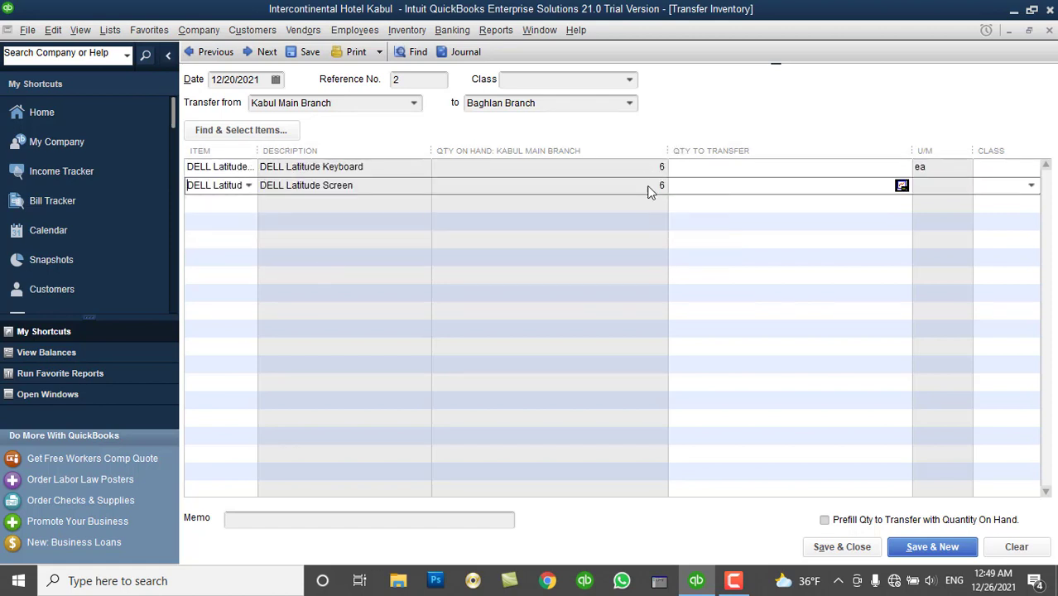
Transfer 3 of each DELL item and save despite the unassigned classes.
{"action": "left_click", "coordinate": [851, 166]}
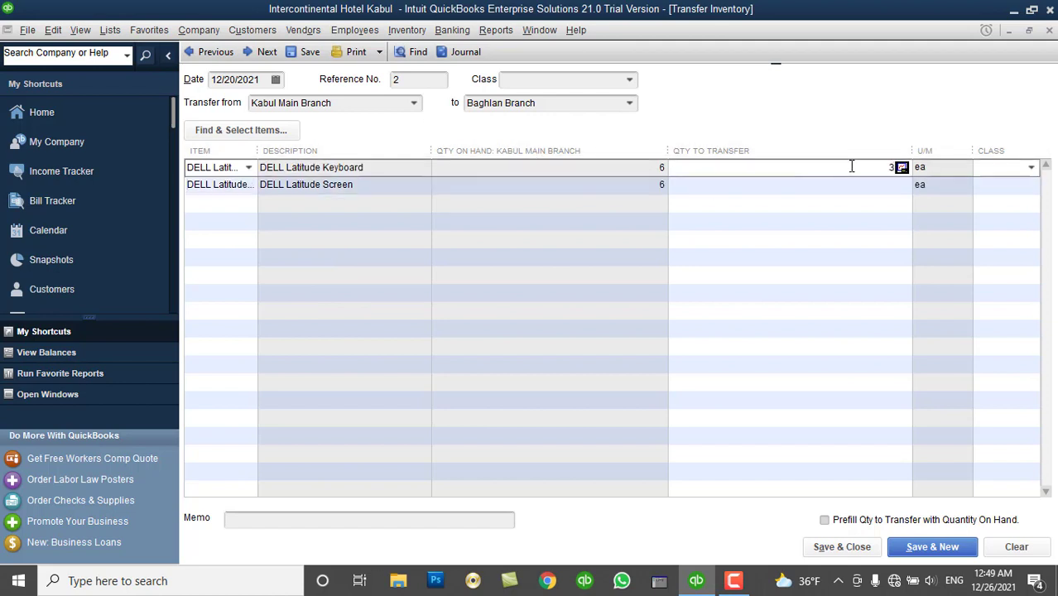
{"action": "key", "text": "Down"}
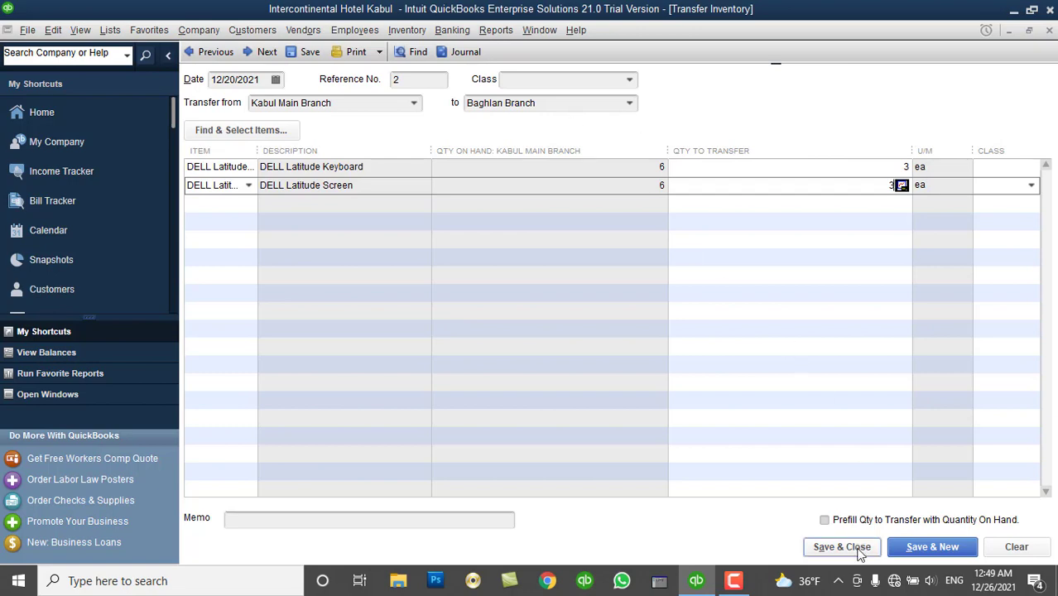
{"action": "left_click", "coordinate": [861, 550]}
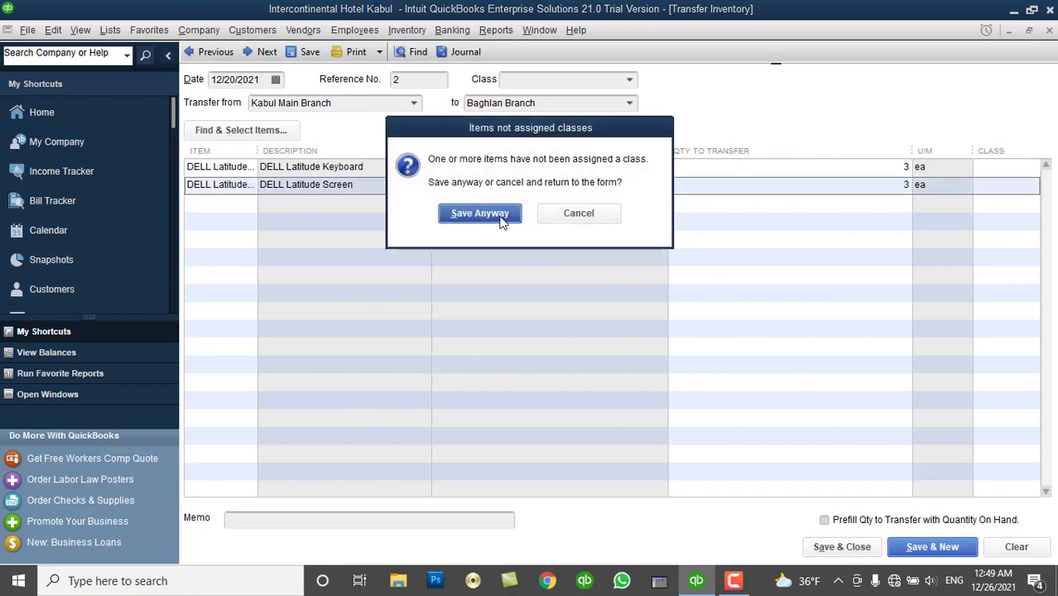
{"action": "left_click", "coordinate": [497, 215]}
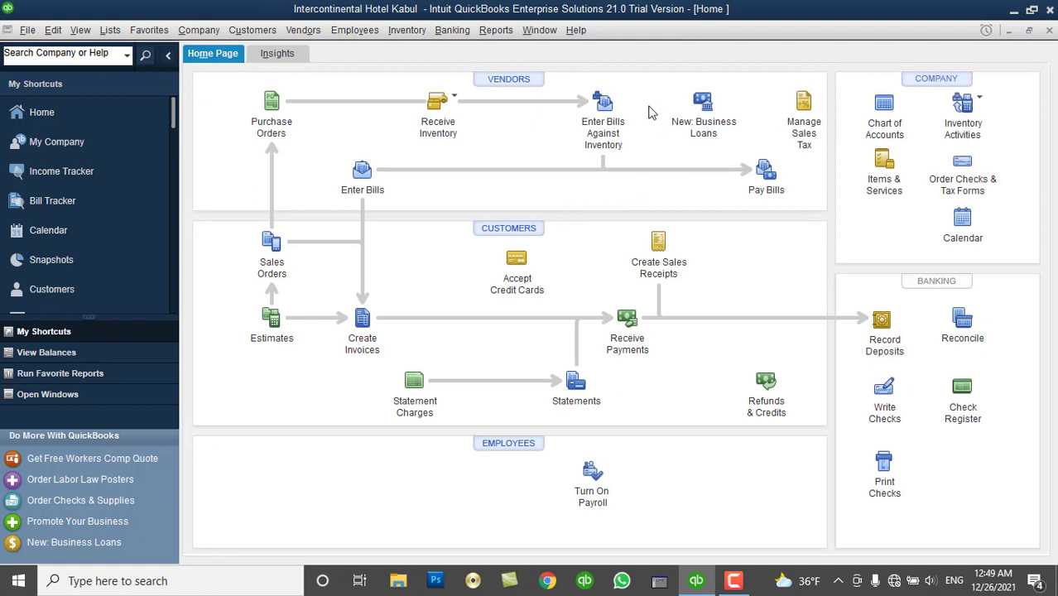
{"action": "left_click", "coordinate": [501, 32]}
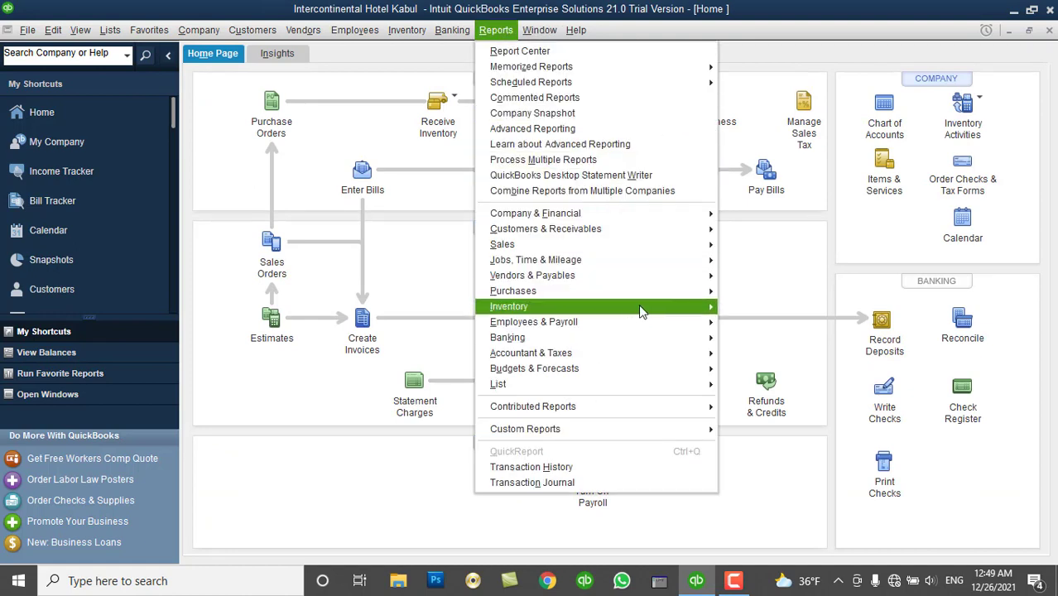
Review Quantity on Hand by Site (3 Baghlan, 3 Kabul Main, 4 Nangarhar), then close and minimize QuickBooks.
{"action": "mouse_move", "coordinate": [640, 307]}
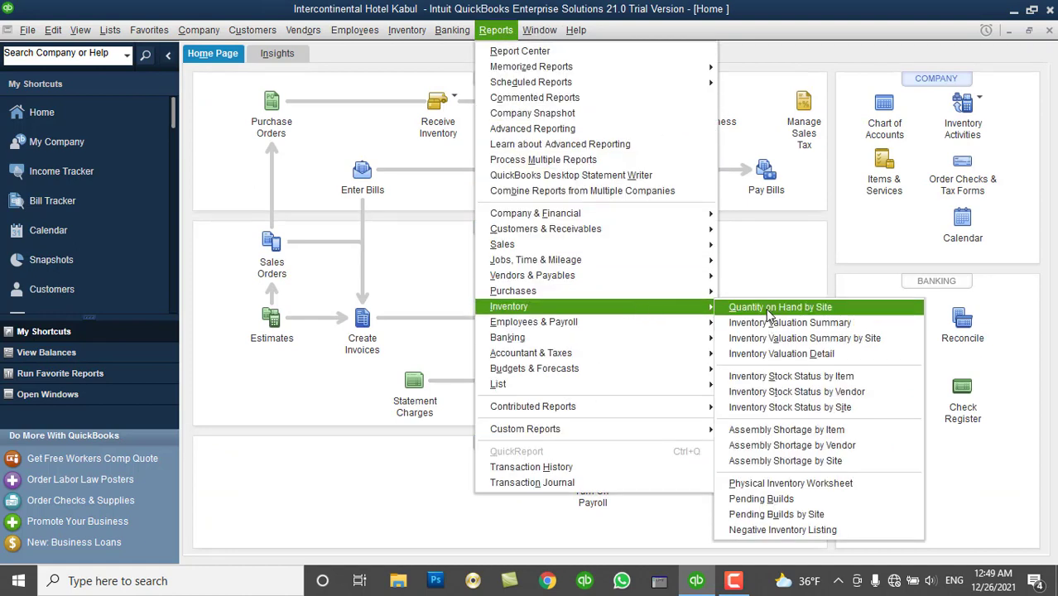
{"action": "left_click", "coordinate": [766, 307]}
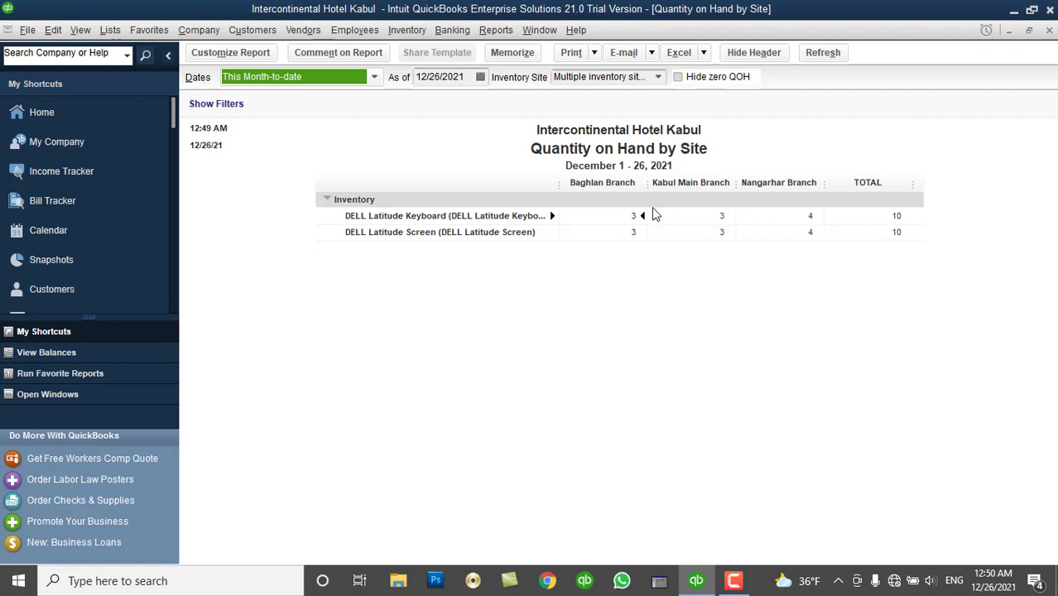
{"action": "left_click", "coordinate": [1048, 30]}
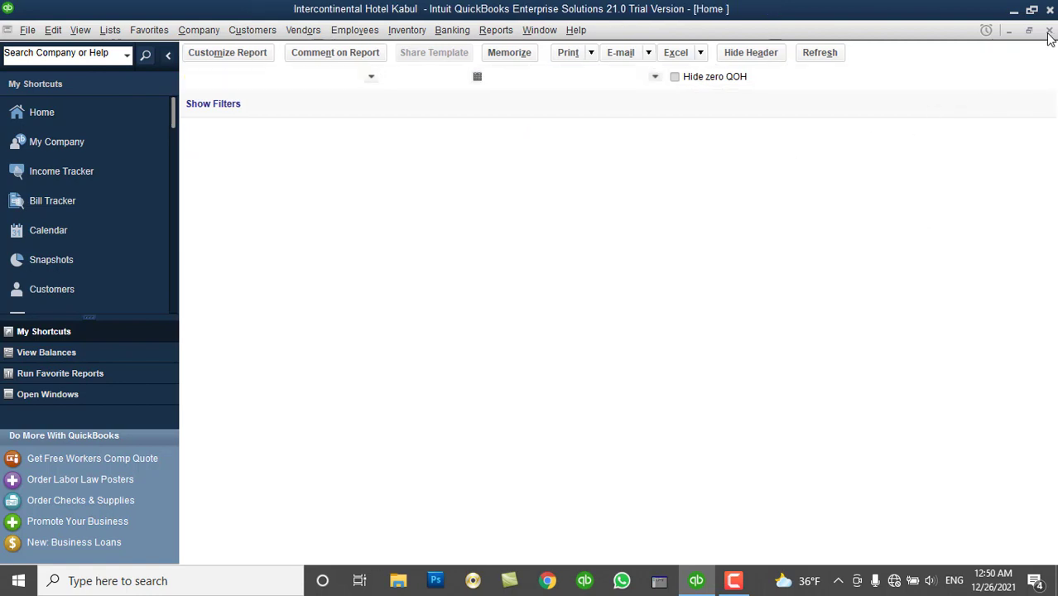
{"action": "left_click", "coordinate": [1015, 16]}
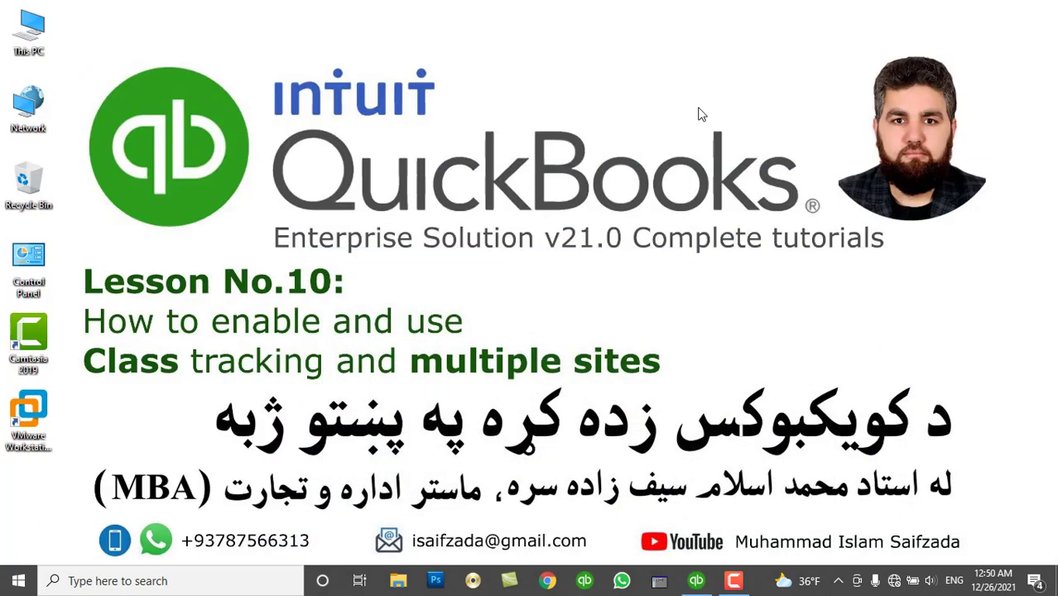